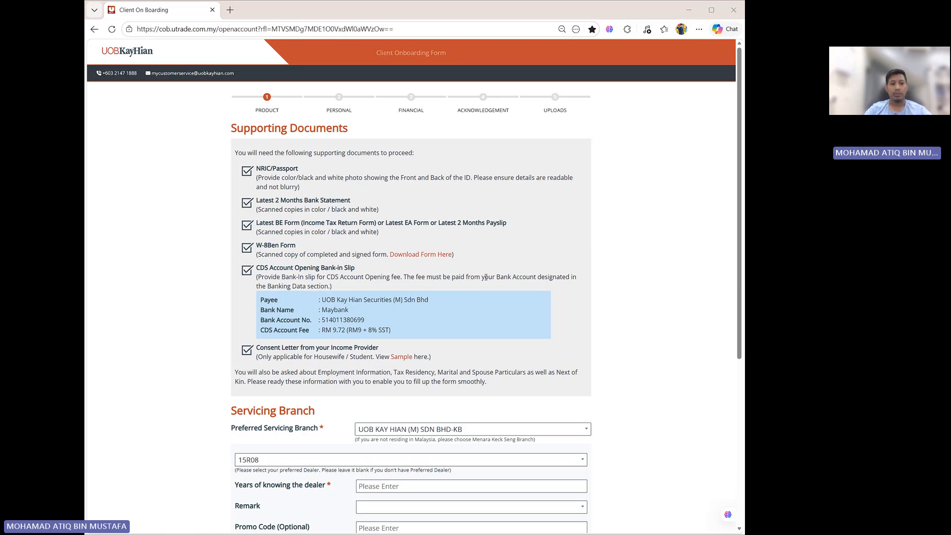
# - Enter 1 as the years of knowing the dealer in the Servicing Branch section
pyautogui.scroll(-1, 430, 331)
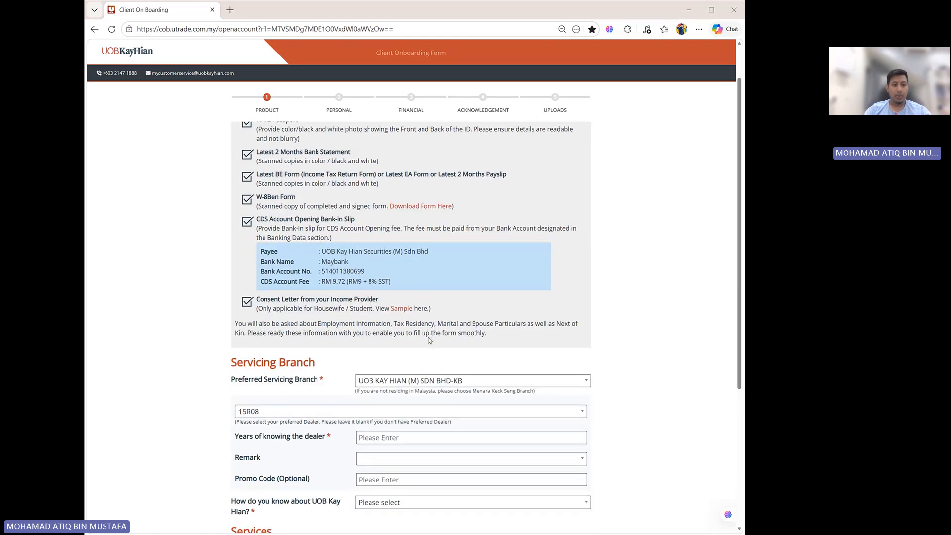
pyautogui.scroll(-1, 429, 333)
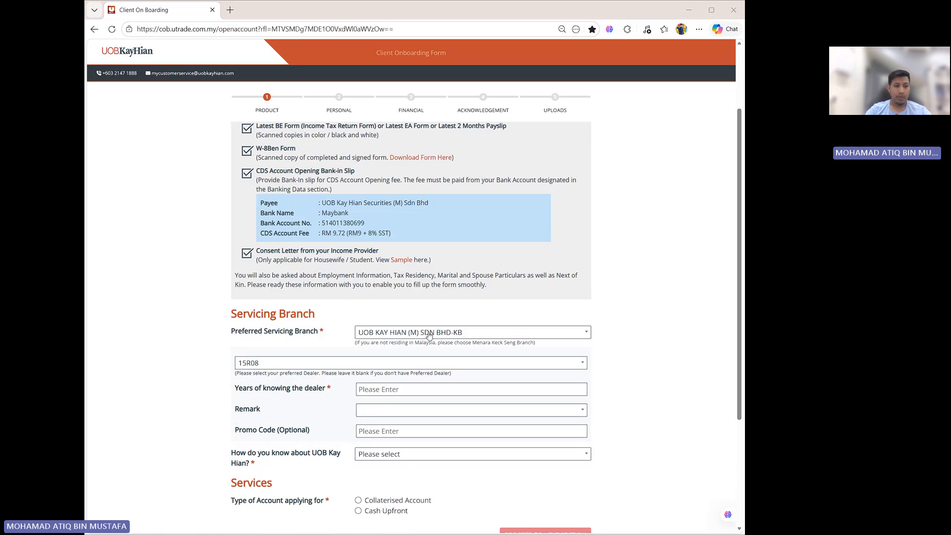
pyautogui.scroll(-1, 429, 335)
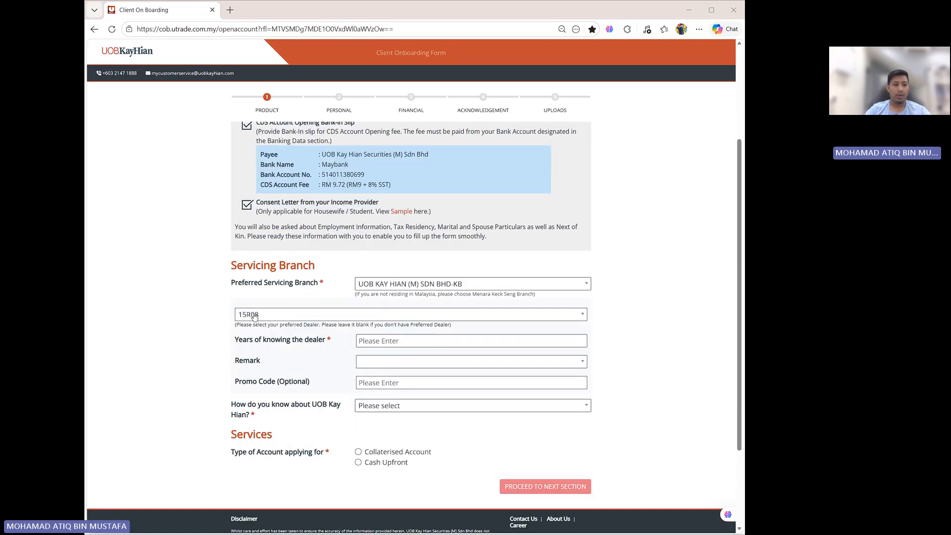
pyautogui.click(390, 341)
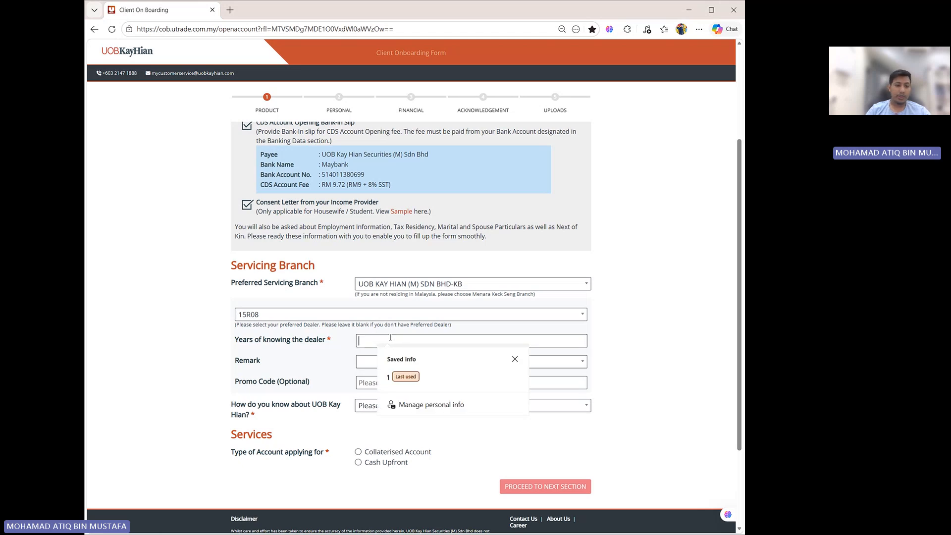
pyautogui.write('1')
pyautogui.click(197, 327)
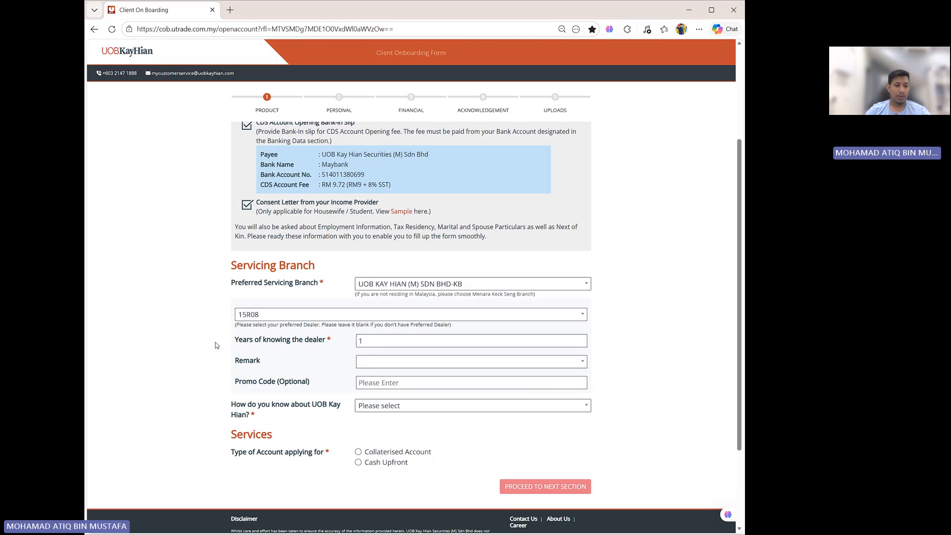
# - Choose Remisiers HQ/Branch as how you came to know about UOB Kay Hian
pyautogui.scroll(-1, 216, 345)
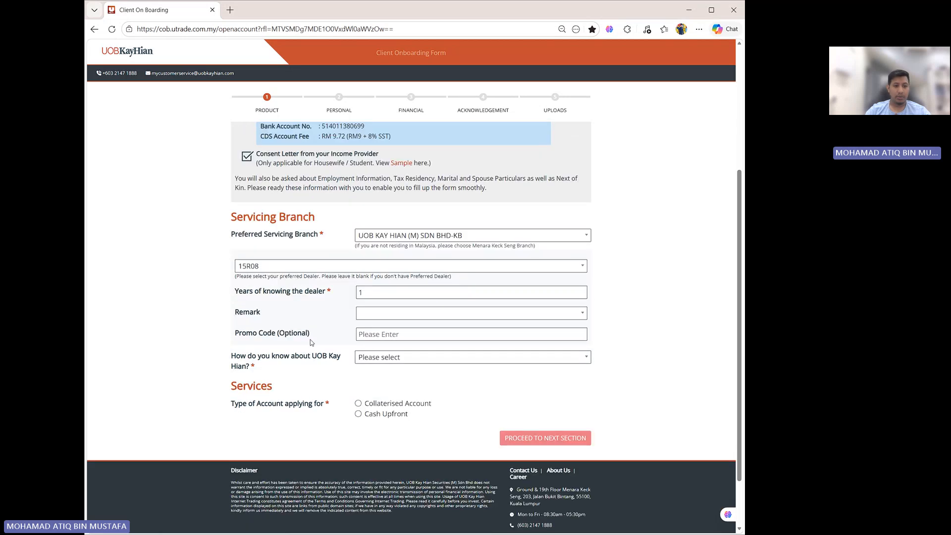
pyautogui.click(403, 358)
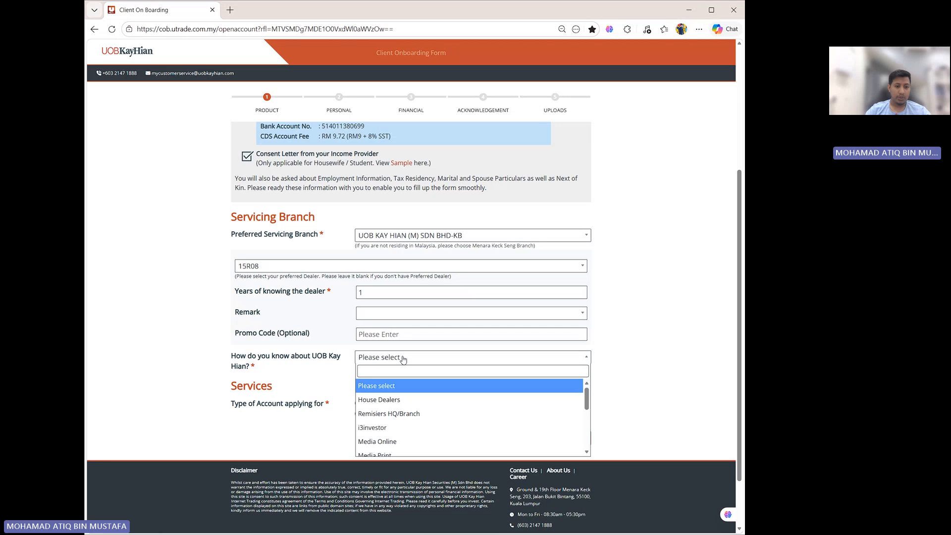
pyautogui.click(395, 419)
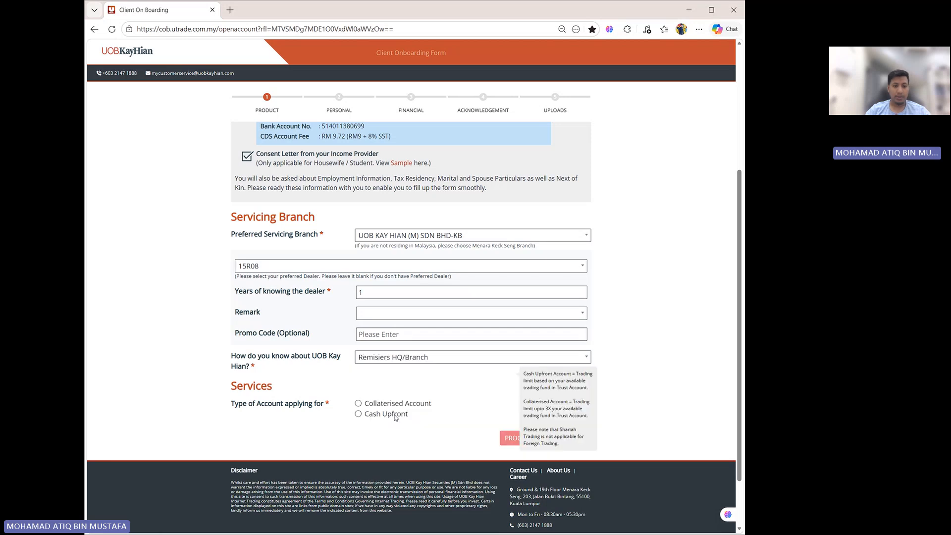
# - Choose Cash Upfront as the type of account being applied for
pyautogui.scroll(-1, 372, 389)
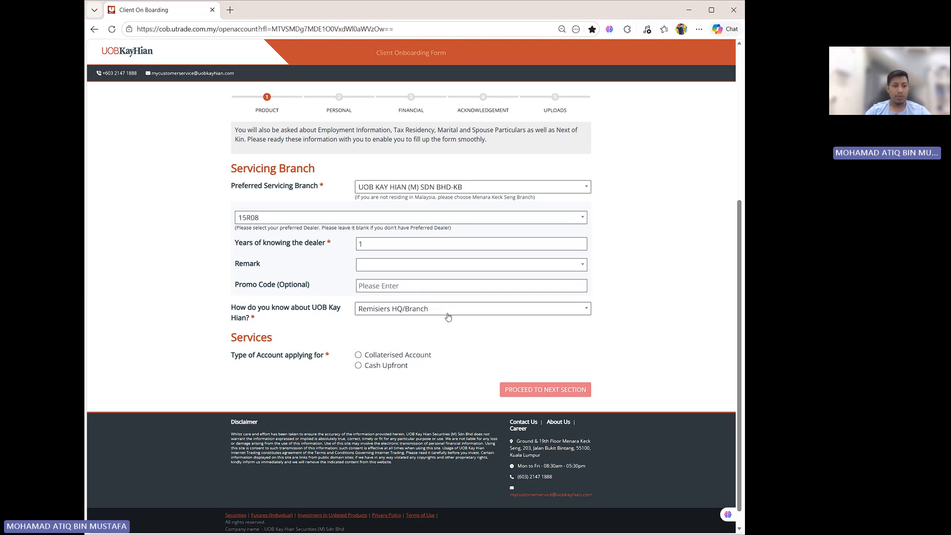
pyautogui.scroll(-1, 449, 317)
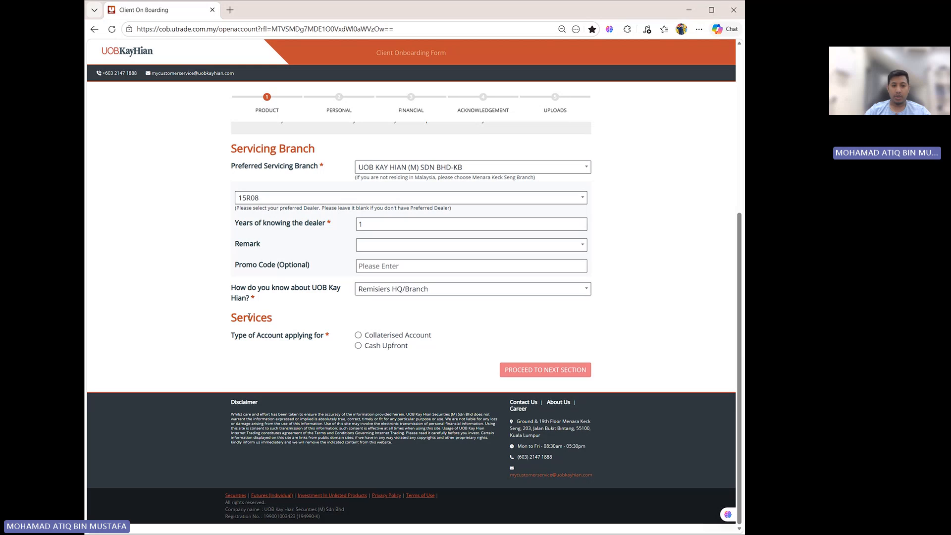
pyautogui.click(358, 346)
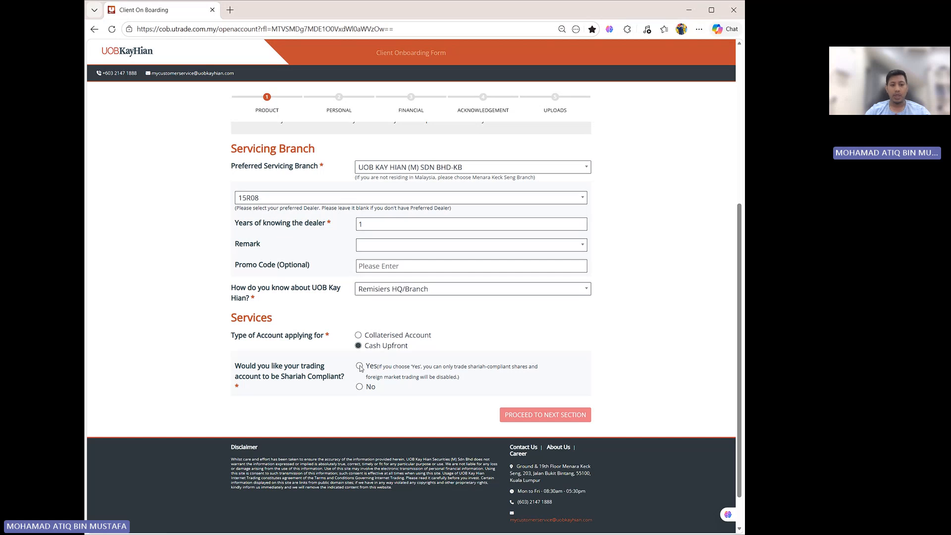
# - Answer Yes to making the trading account Shariah compliant and proceed to the next section
pyautogui.click(359, 367)
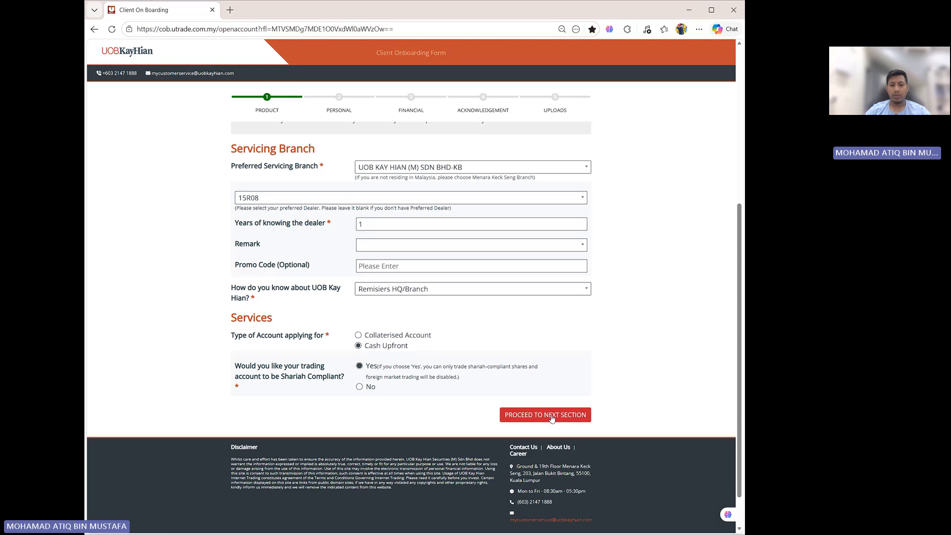
pyautogui.click(552, 418)
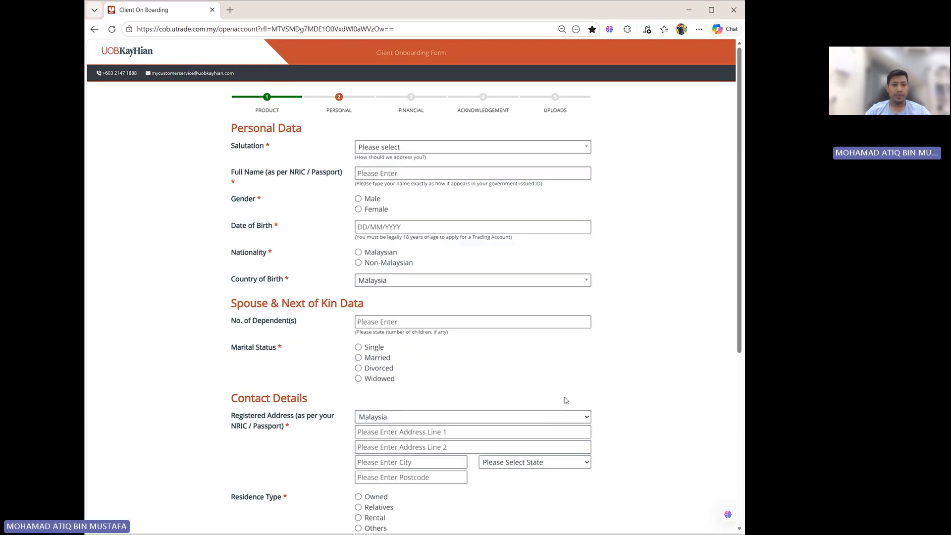
# - Look through the salutation options and set the salutation to Mr
pyautogui.click(401, 147)
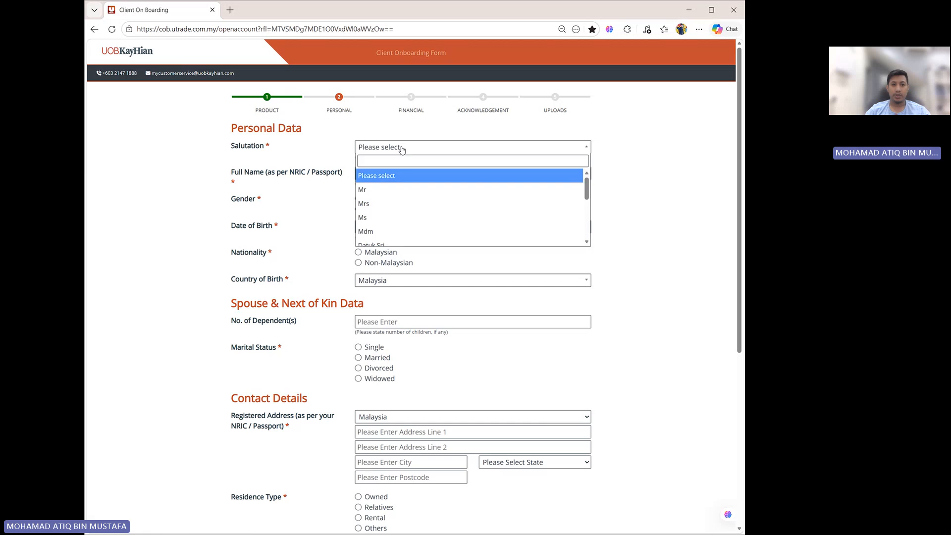
pyautogui.scroll(-3, 394, 212)
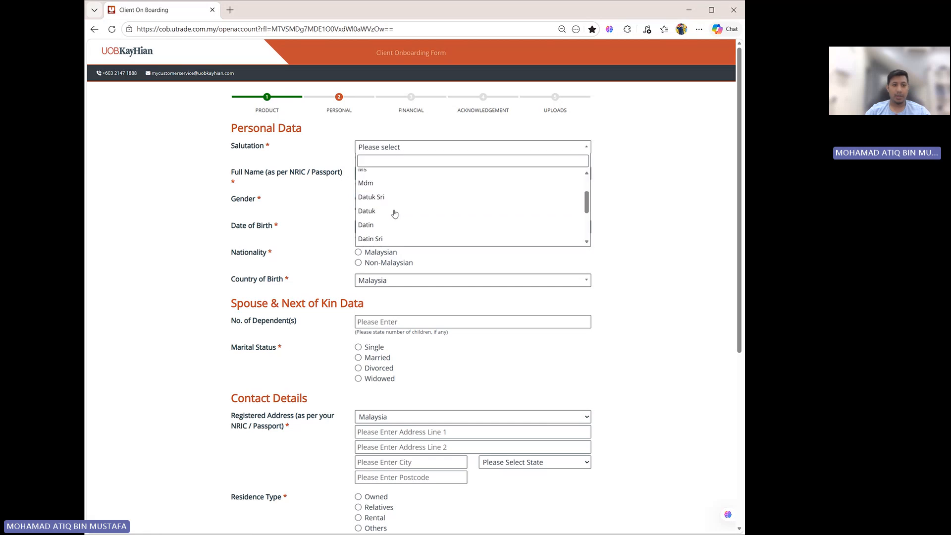
pyautogui.scroll(-2, 394, 213)
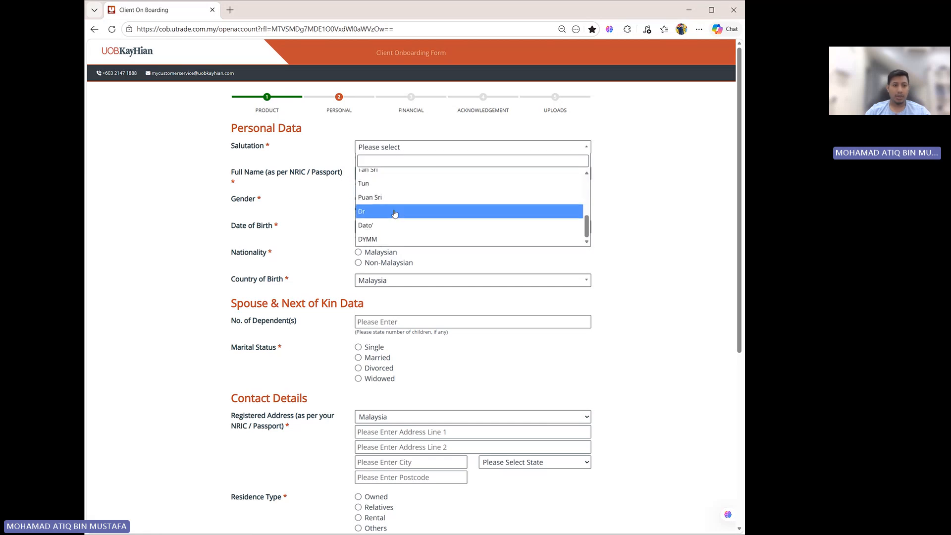
pyautogui.scroll(-1, 397, 213)
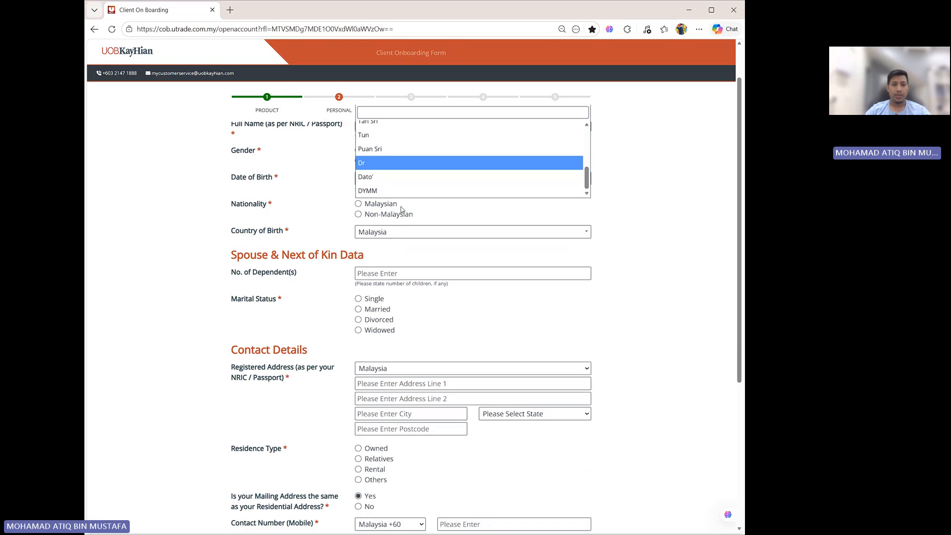
pyautogui.click(643, 218)
pyautogui.scroll(1, 643, 218)
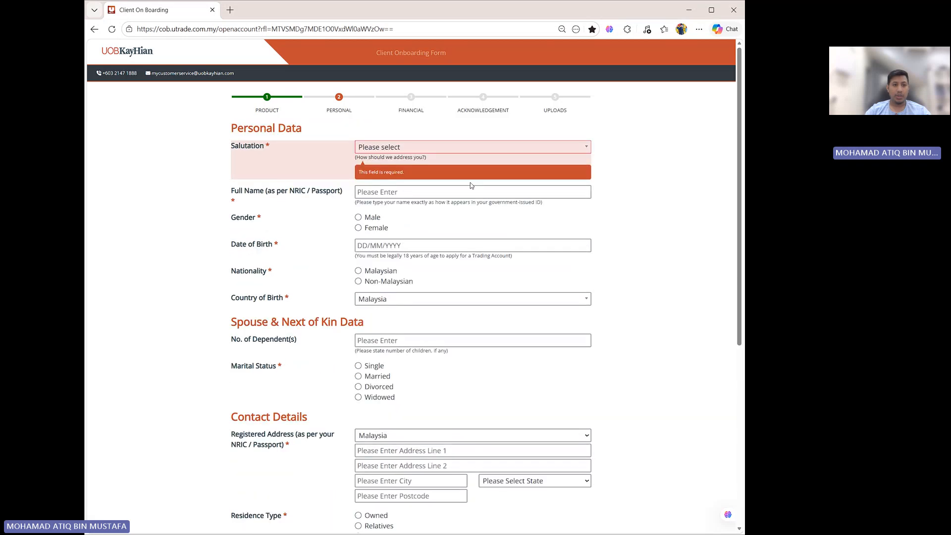
pyautogui.click(415, 149)
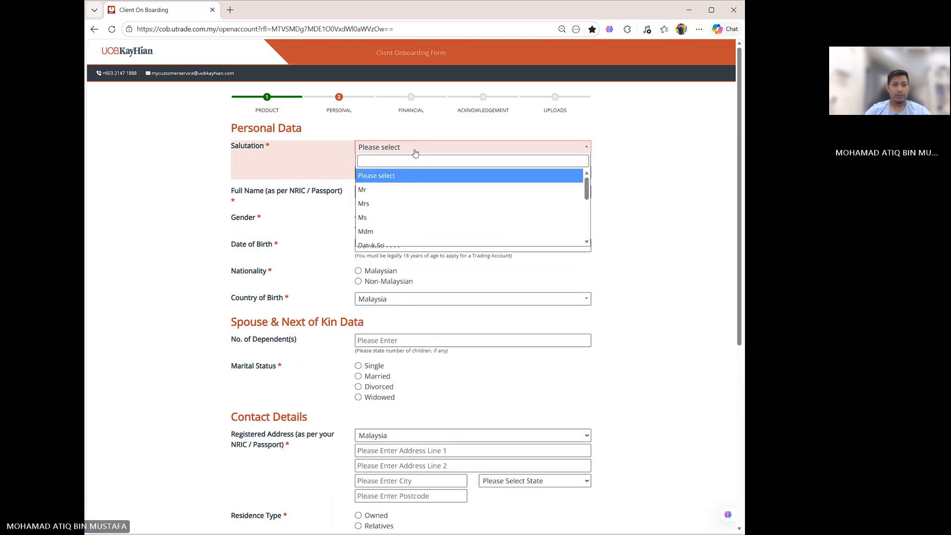
pyautogui.click(384, 190)
# - Enter the applicant's full name as per NRIC and select Male as the gender
pyautogui.click(396, 175)
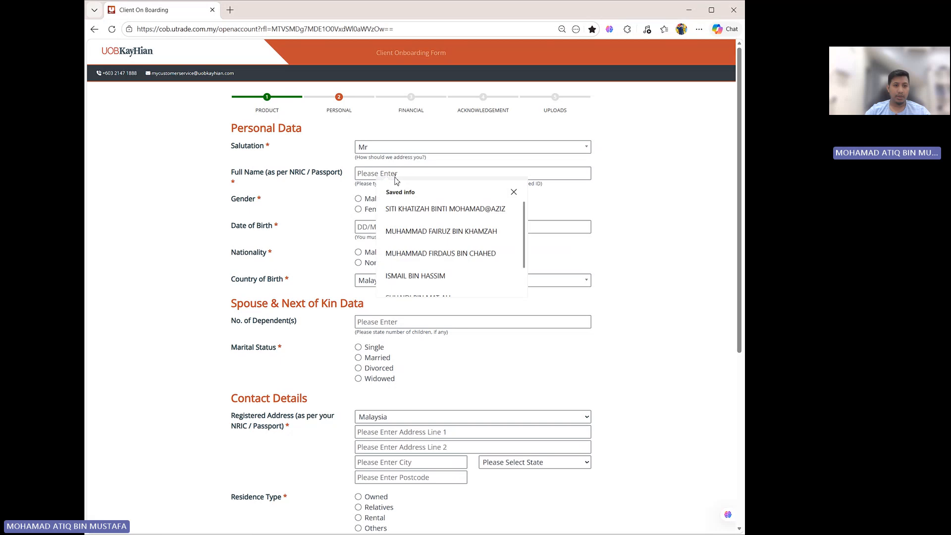
pyautogui.write('JS')
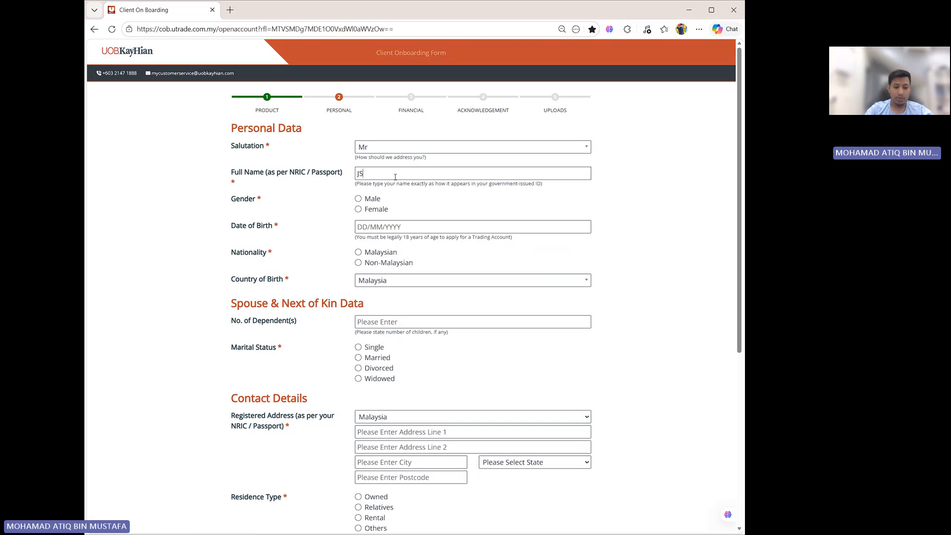
pyautogui.press('BackSpace')
pyautogui.press('BackSpace')
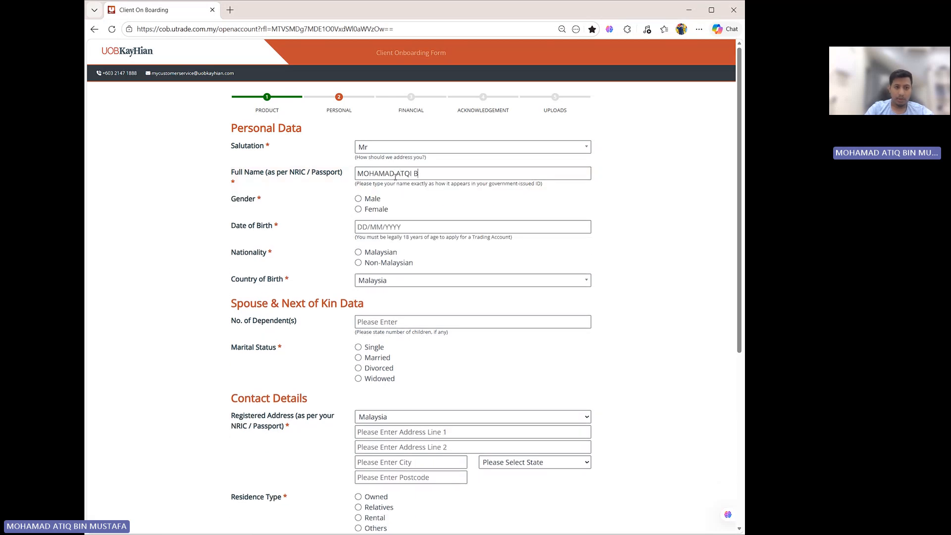
pyautogui.click(358, 199)
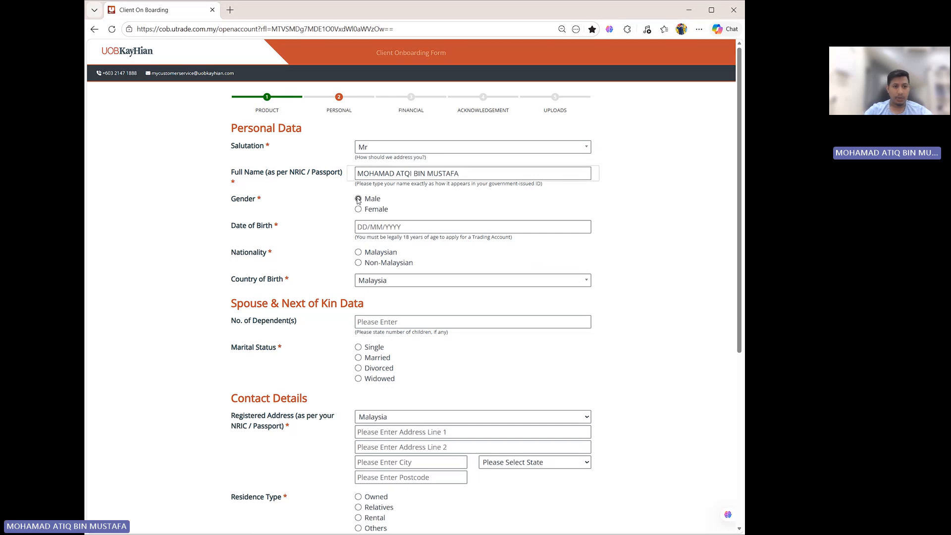
# - Pick the applicant's date of birth from the calendar by choosing the year, month and day
pyautogui.click(362, 227)
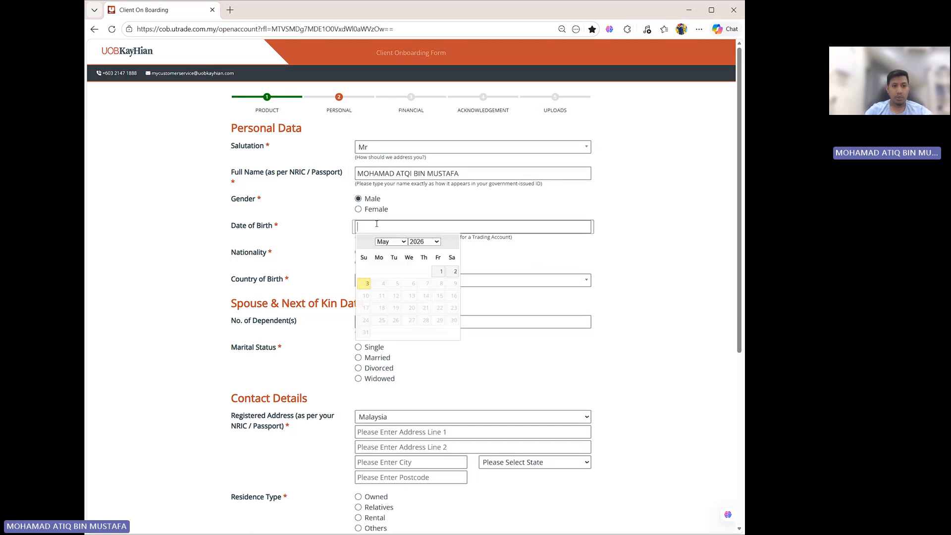
pyautogui.click(427, 242)
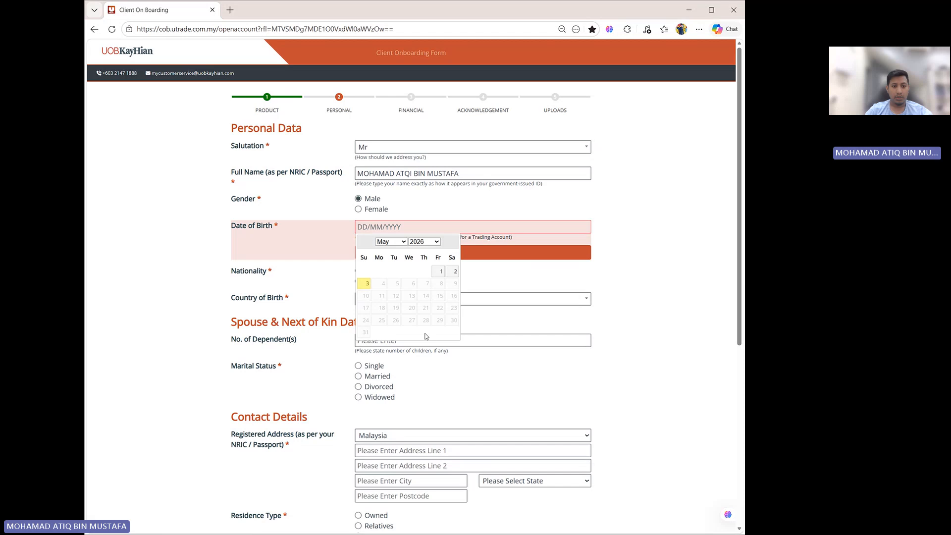
pyautogui.click(425, 310)
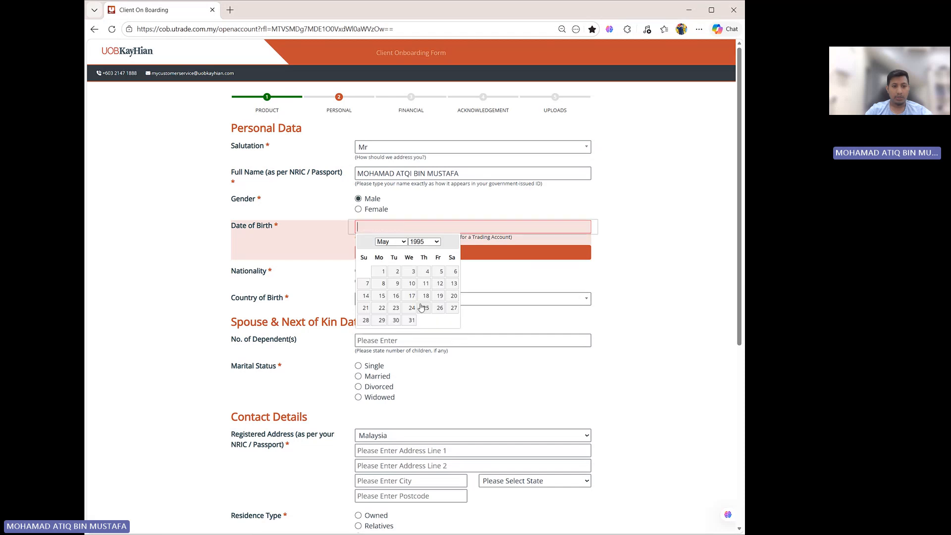
pyautogui.click(398, 242)
pyautogui.click(389, 255)
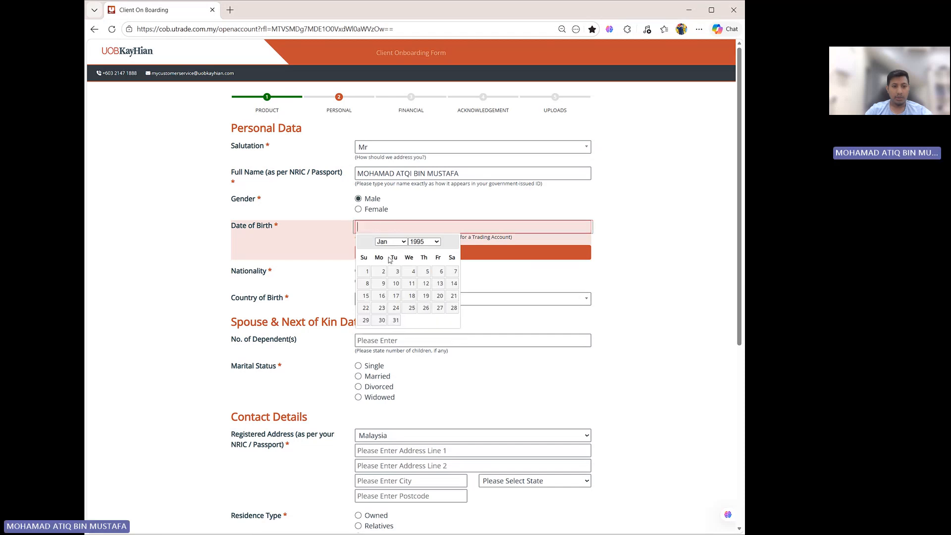
pyautogui.click(365, 296)
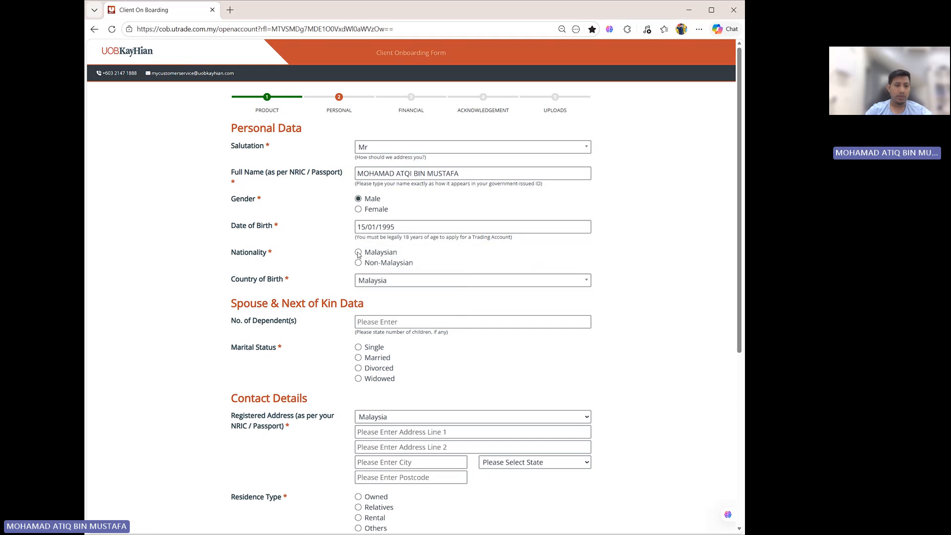
# - Select Malaysian nationality and enter the applicant's 12-digit New NRIC number
pyautogui.click(358, 252)
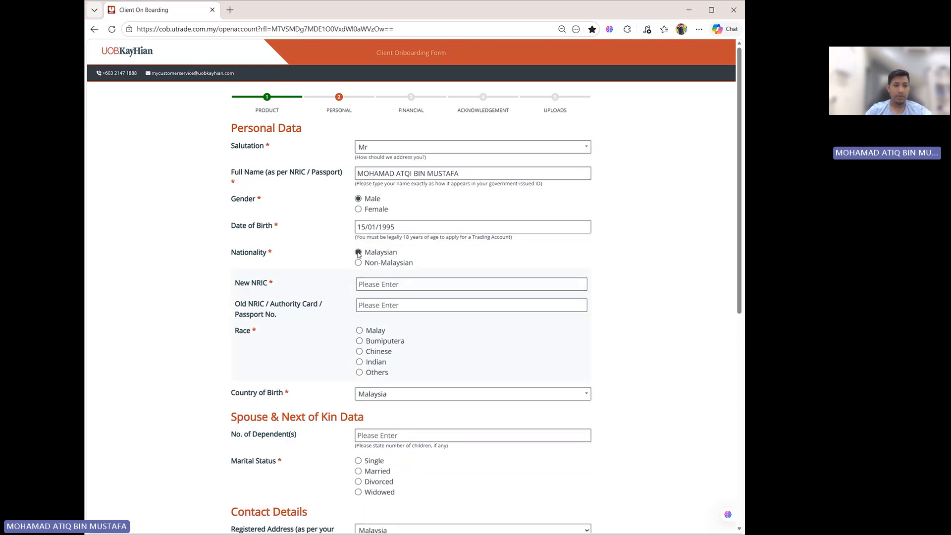
pyautogui.click(377, 284)
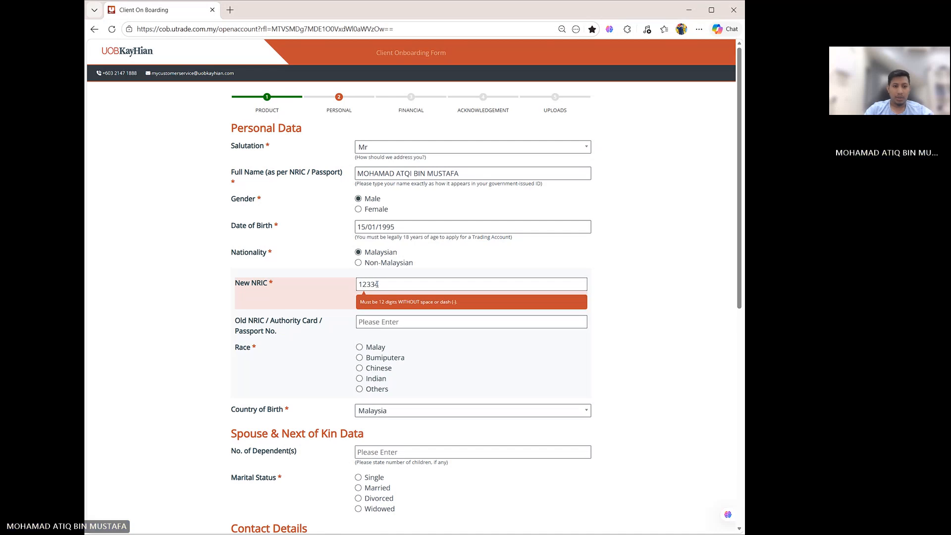
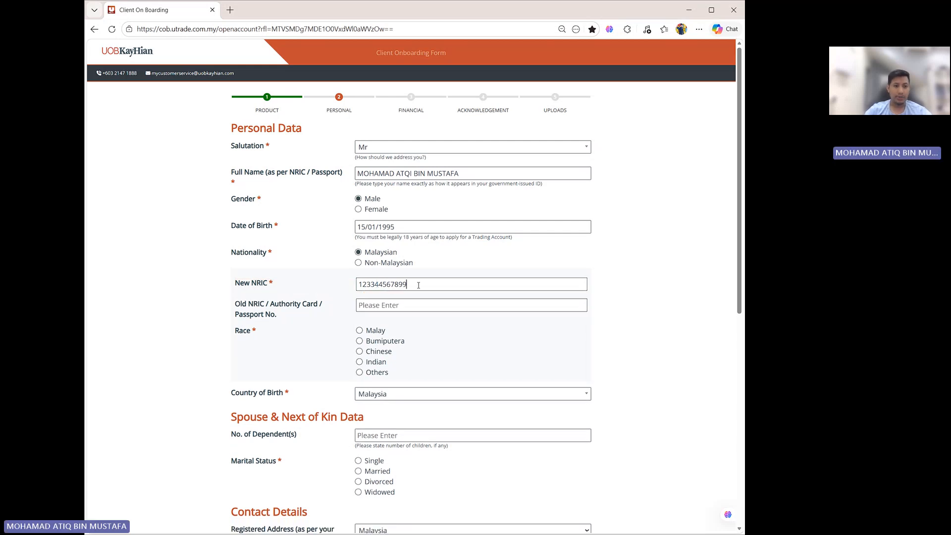
# - Set the race to Malay and the marital status to Married
pyautogui.scroll(-1, 418, 285)
pyautogui.click(360, 283)
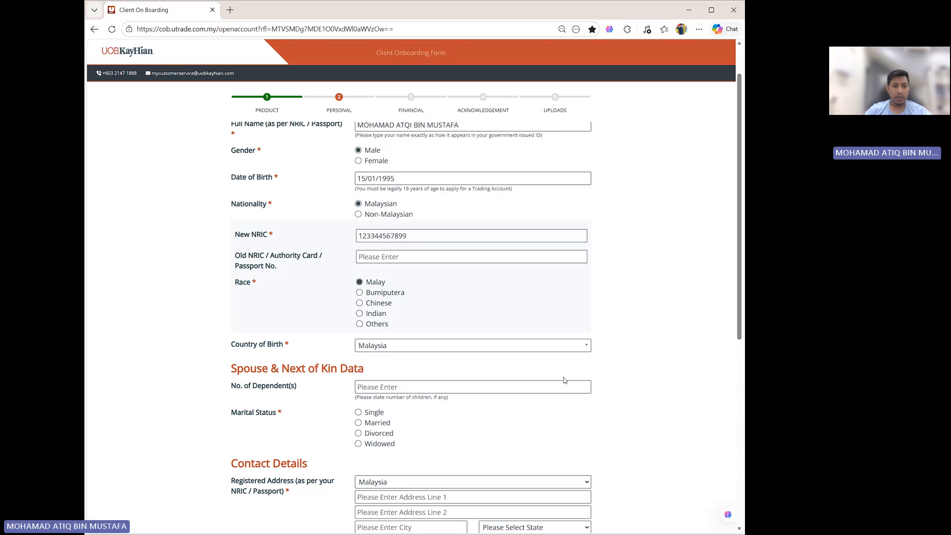
pyautogui.scroll(-2, 539, 326)
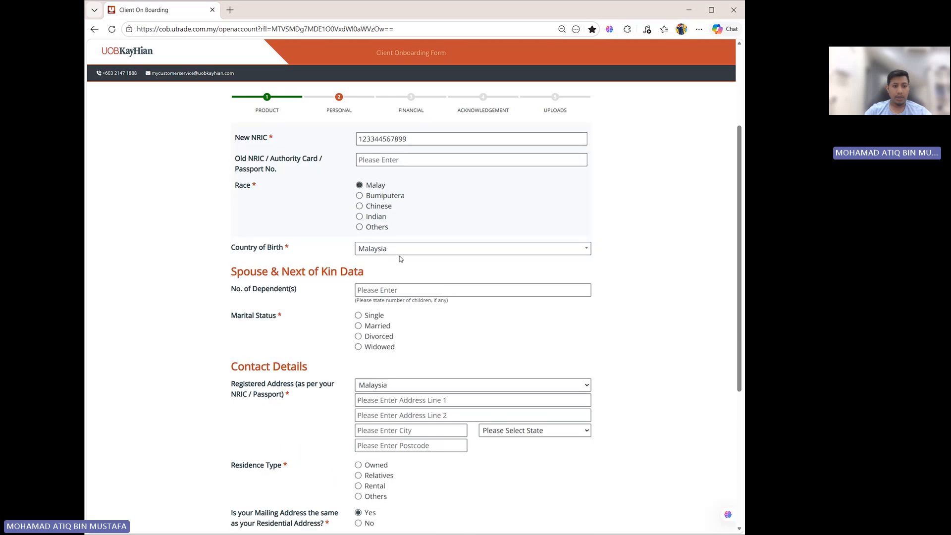
pyautogui.click(359, 326)
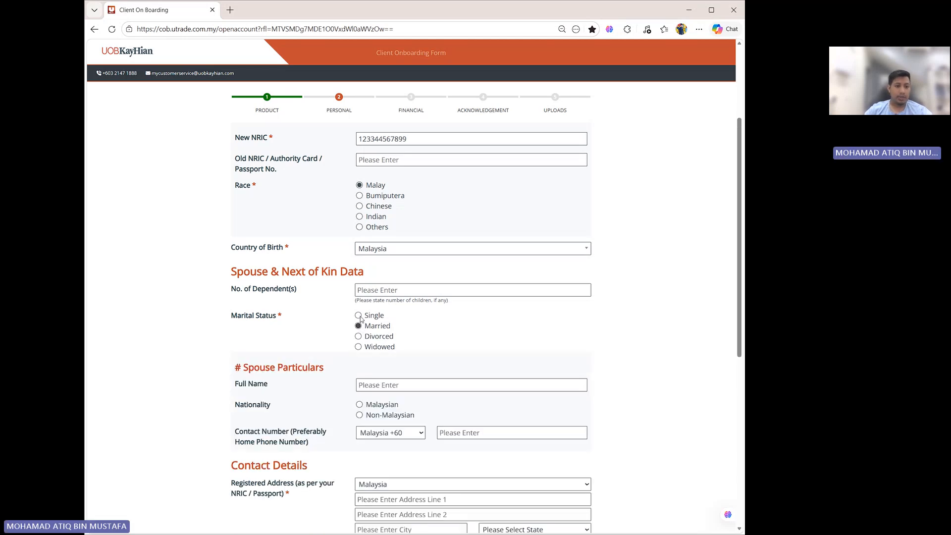
pyautogui.click(360, 316)
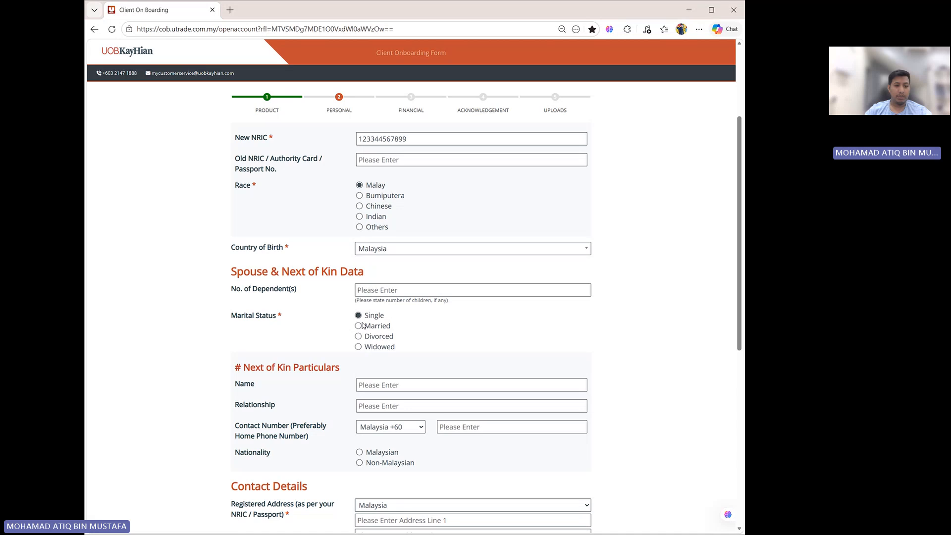
pyautogui.scroll(-1, 363, 325)
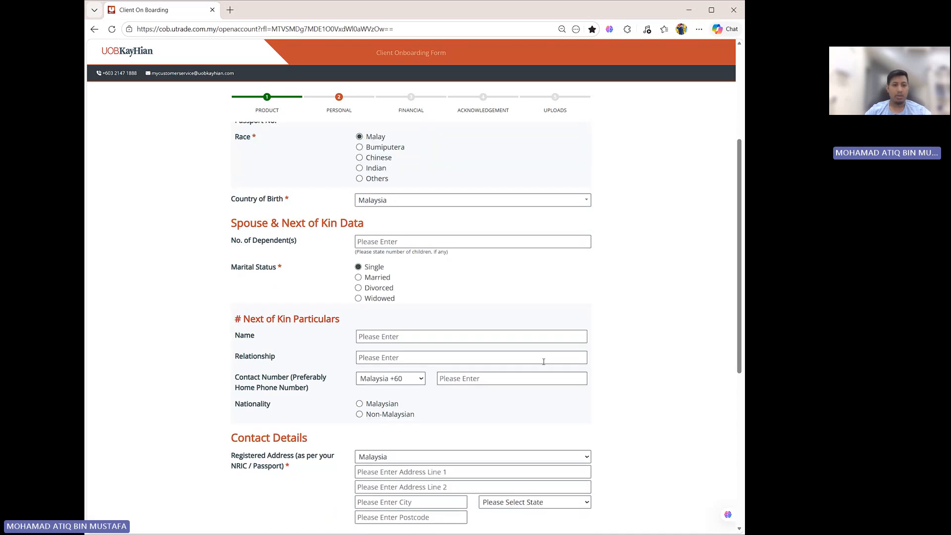
pyautogui.click(358, 278)
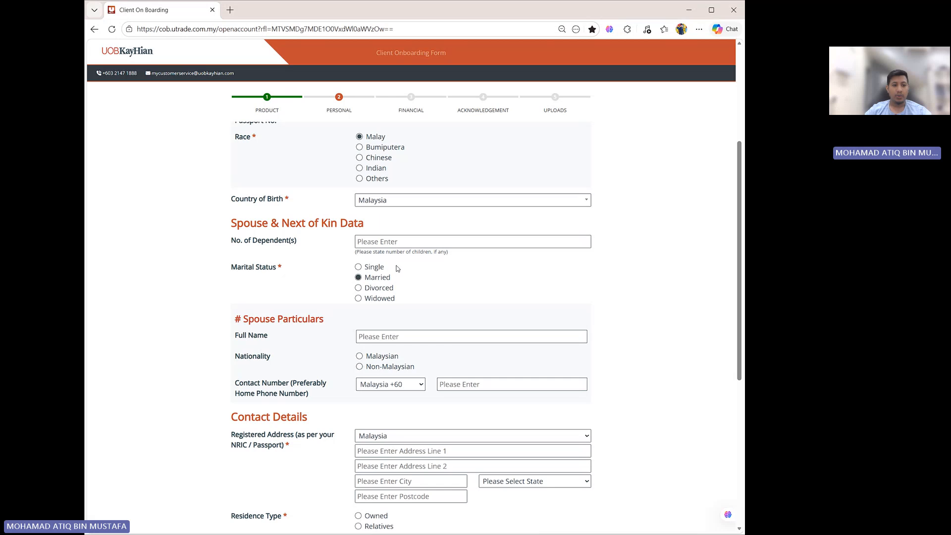
pyautogui.scroll(-2, 376, 299)
pyautogui.scroll(1, 383, 251)
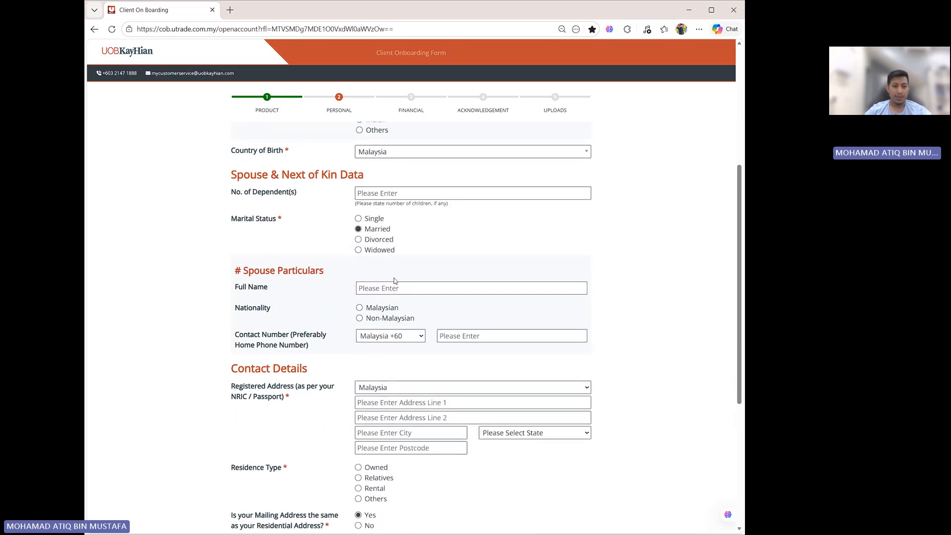
# - Enter the spouse's full name in the Spouse Particulars section
pyautogui.click(389, 288)
pyautogui.write('SU')
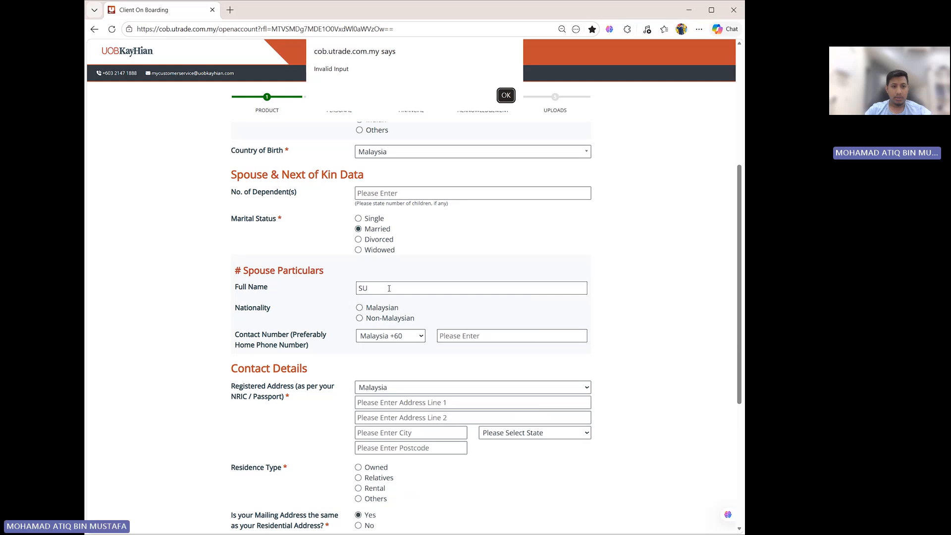
pyautogui.click(505, 95)
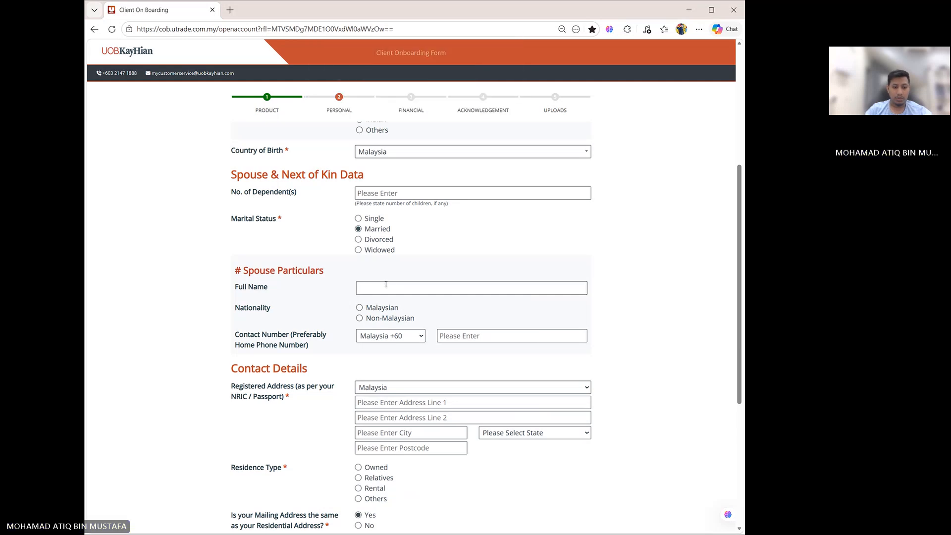
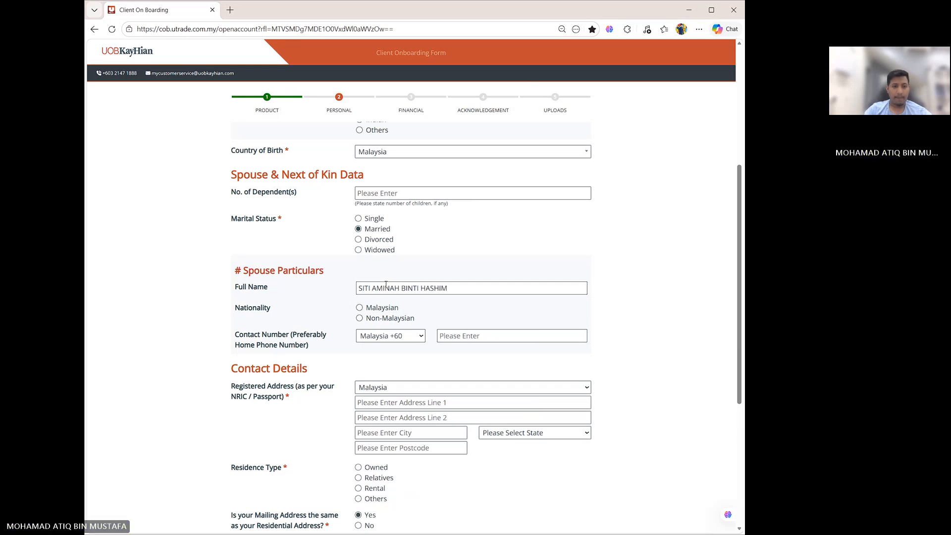
# - Set the spouse's nationality to Malaysian and enter the spouse's 12-digit New NRIC number
pyautogui.click(359, 308)
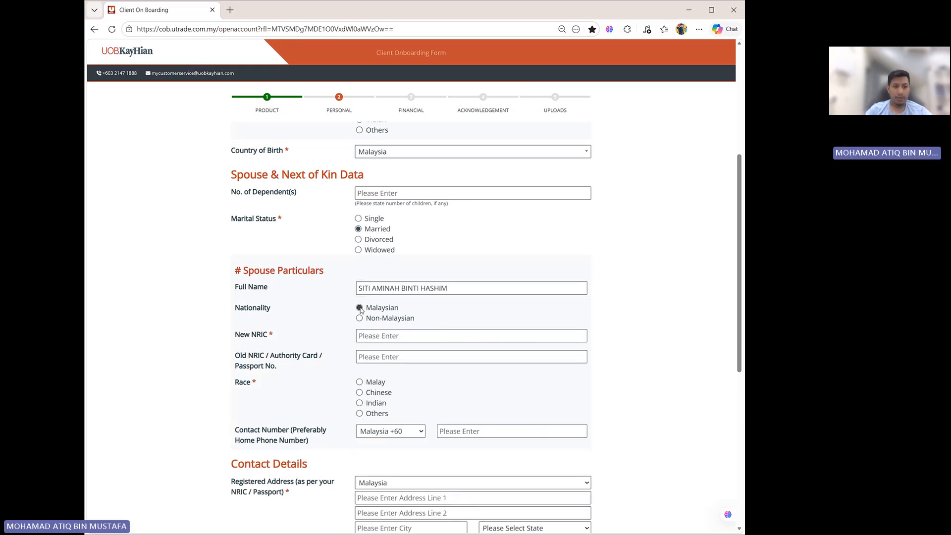
pyautogui.scroll(-1, 362, 312)
pyautogui.click(397, 287)
pyautogui.write('123')
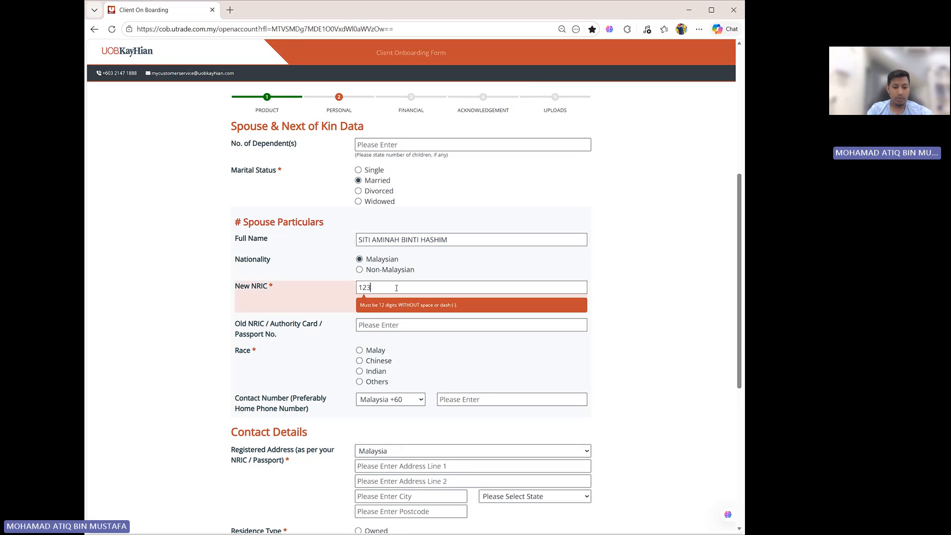
pyautogui.write('456789876')
# - Set the spouse's race to Malay and enter the spouse's home contact number with the Malaysia +60 code
pyautogui.click(360, 333)
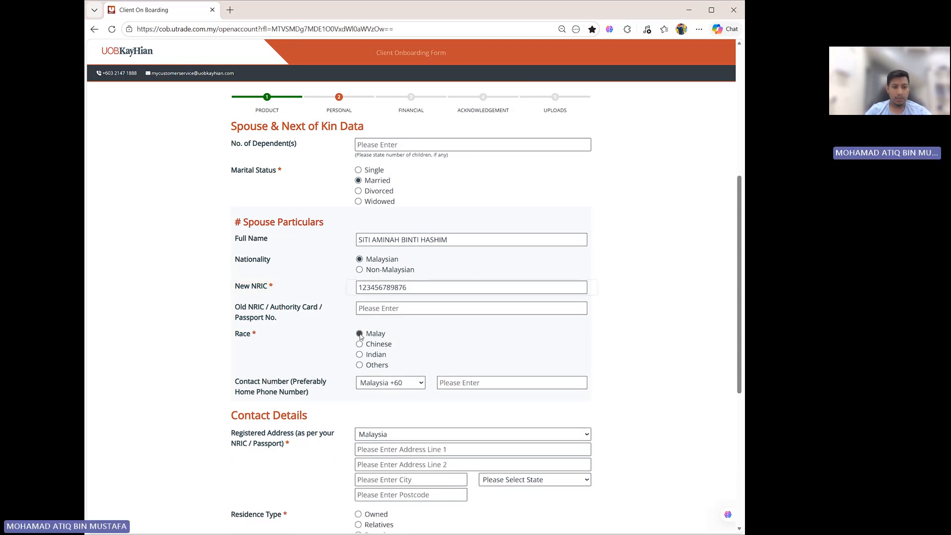
pyautogui.click(486, 384)
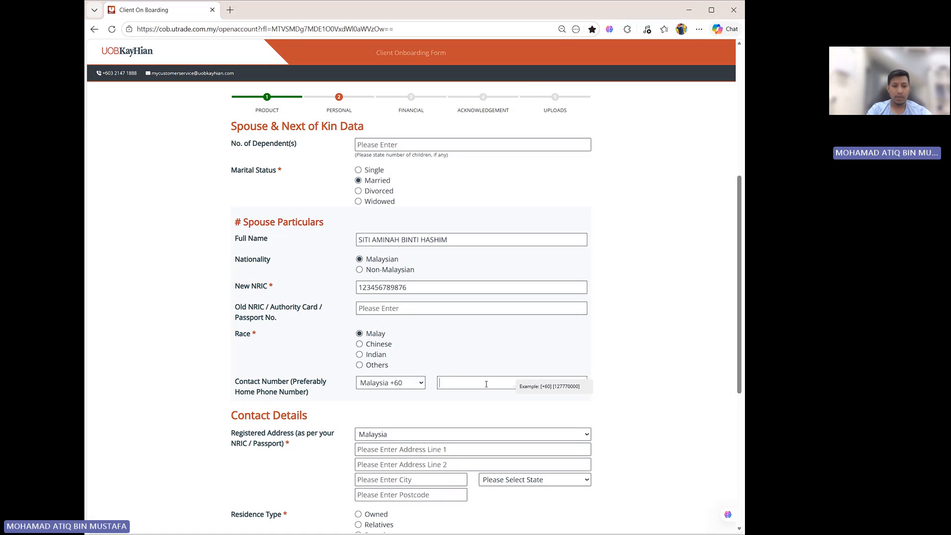
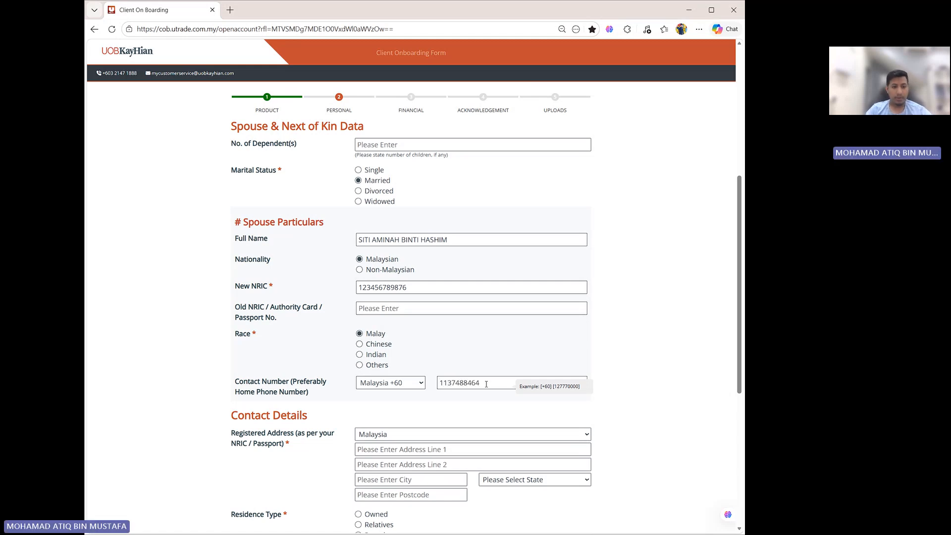
# - Fill in the registered address using the browser's saved address info
pyautogui.scroll(-2, 456, 355)
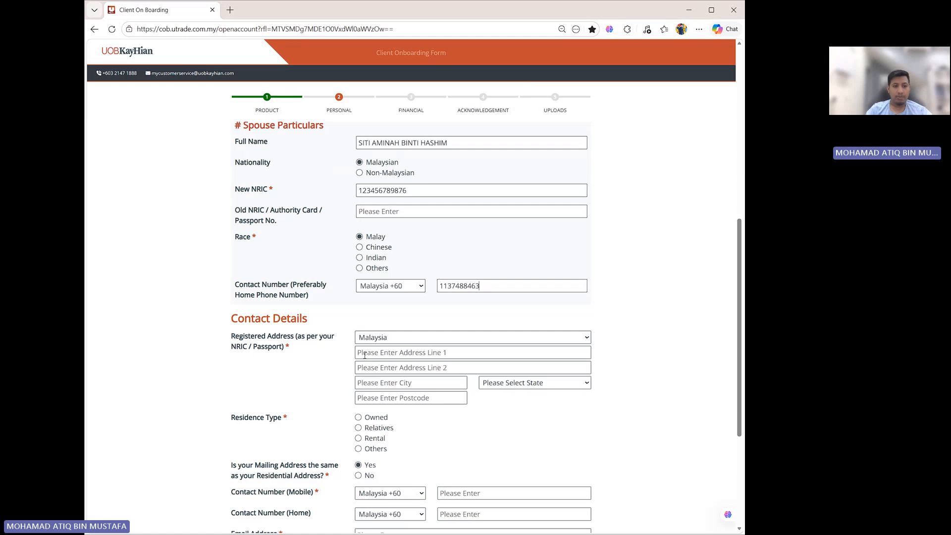
pyautogui.scroll(-1, 387, 349)
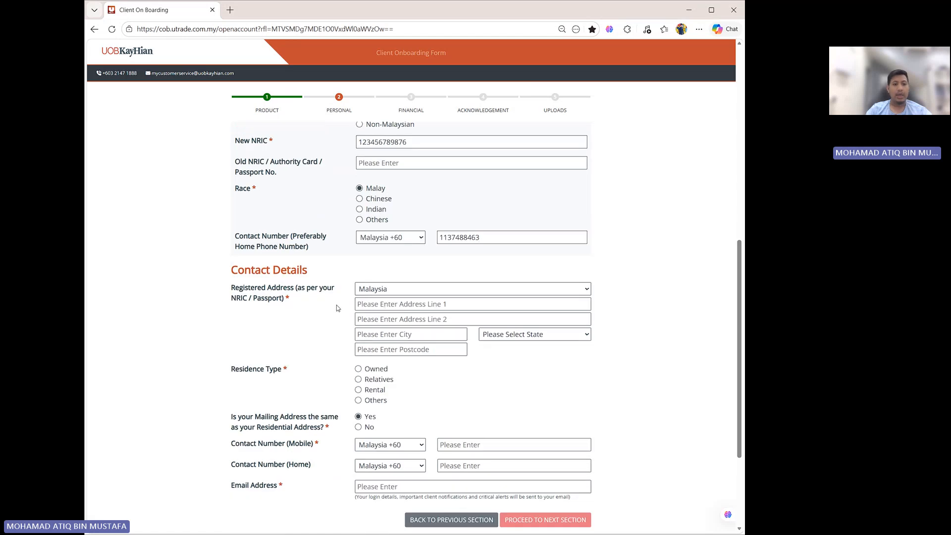
pyautogui.click(365, 303)
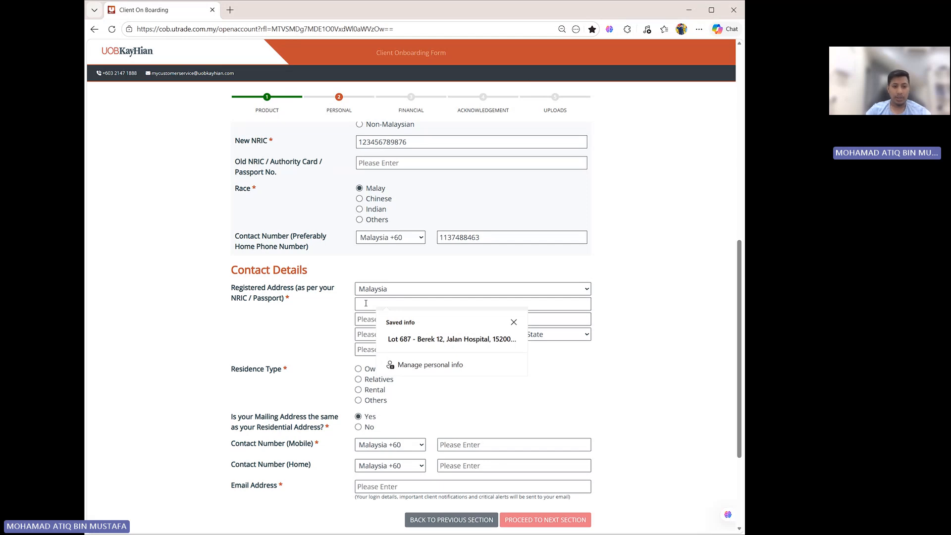
pyautogui.click(446, 341)
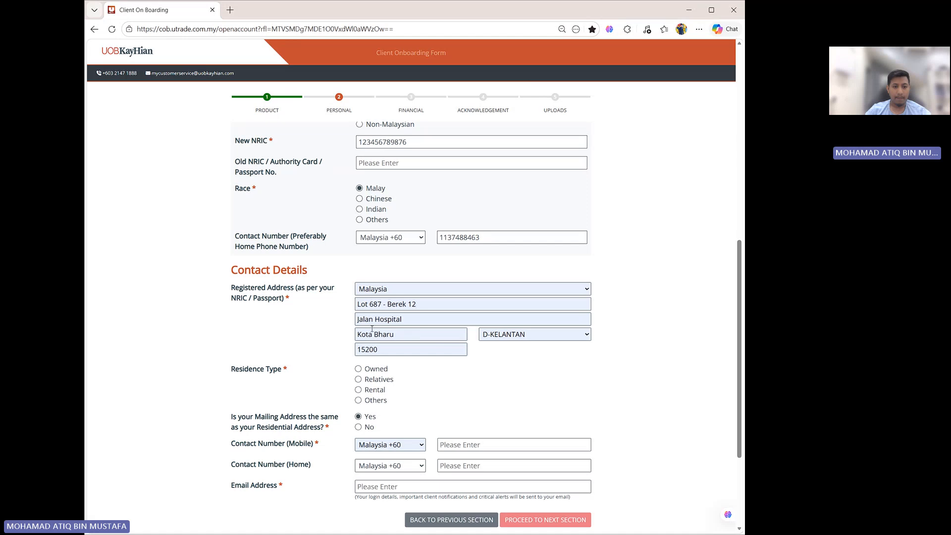
# - Set the residence type to Rental
pyautogui.scroll(-1, 472, 333)
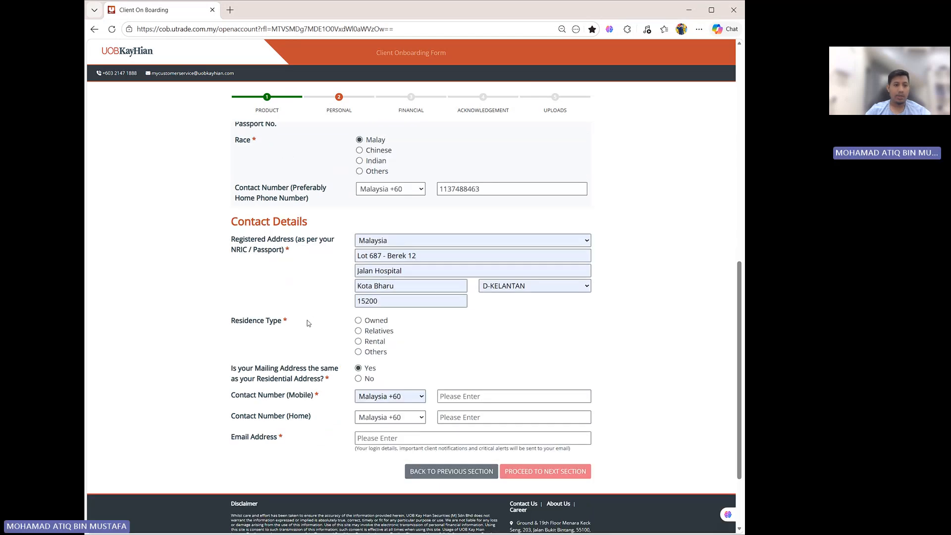
pyautogui.click(358, 322)
pyautogui.press('Down')
pyautogui.press('Down')
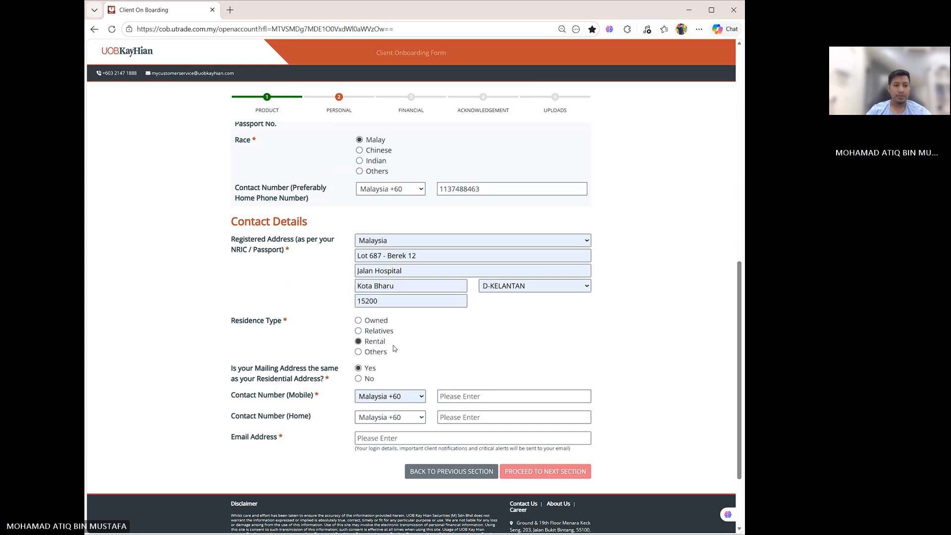
# - Answer No to the mailing address being the same and fill the current mailing address from the saved address info
pyautogui.scroll(-1, 391, 349)
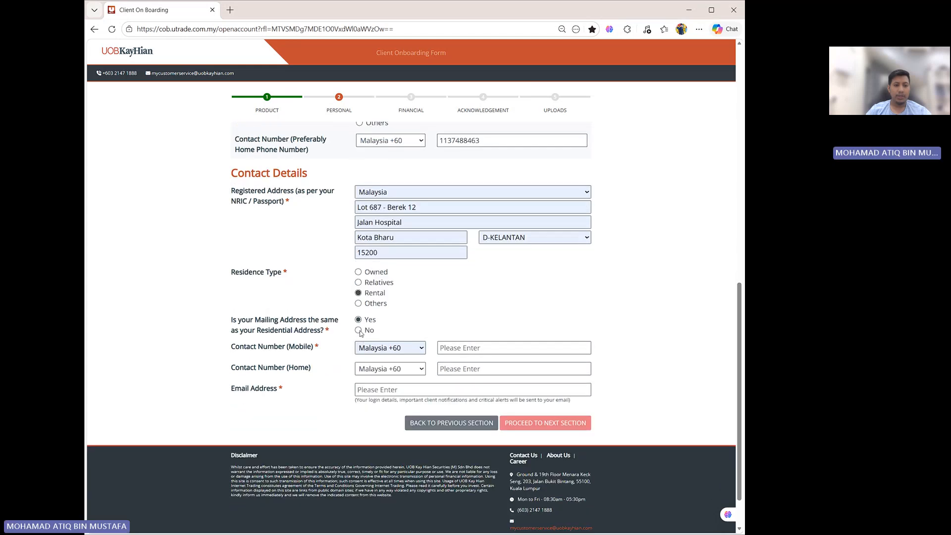
pyautogui.click(359, 330)
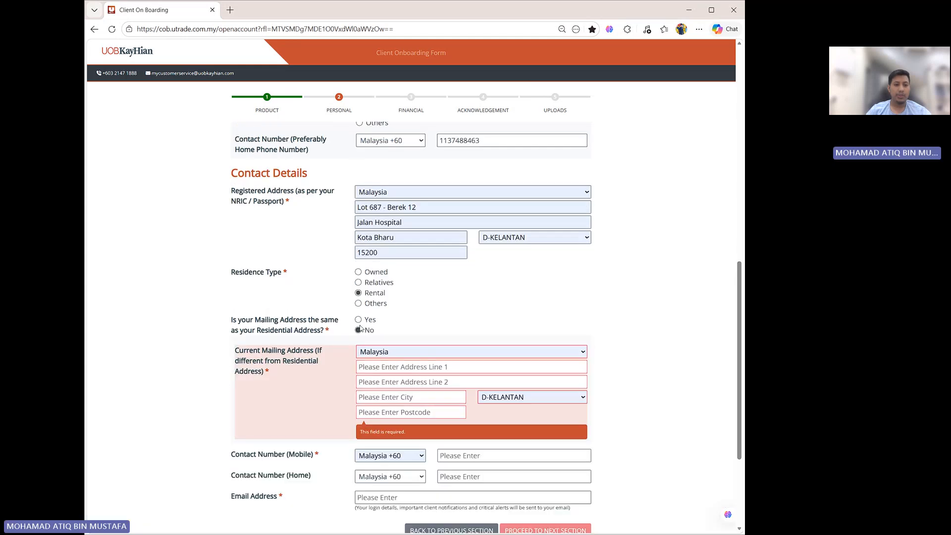
pyautogui.click(359, 320)
pyautogui.click(359, 331)
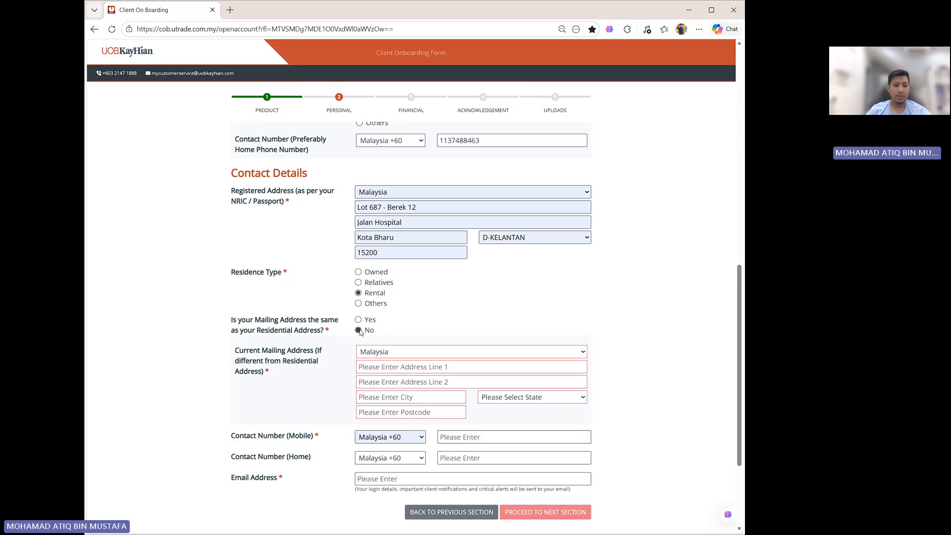
pyautogui.scroll(-1, 485, 363)
pyautogui.scroll(-1, 485, 363)
pyautogui.click(446, 269)
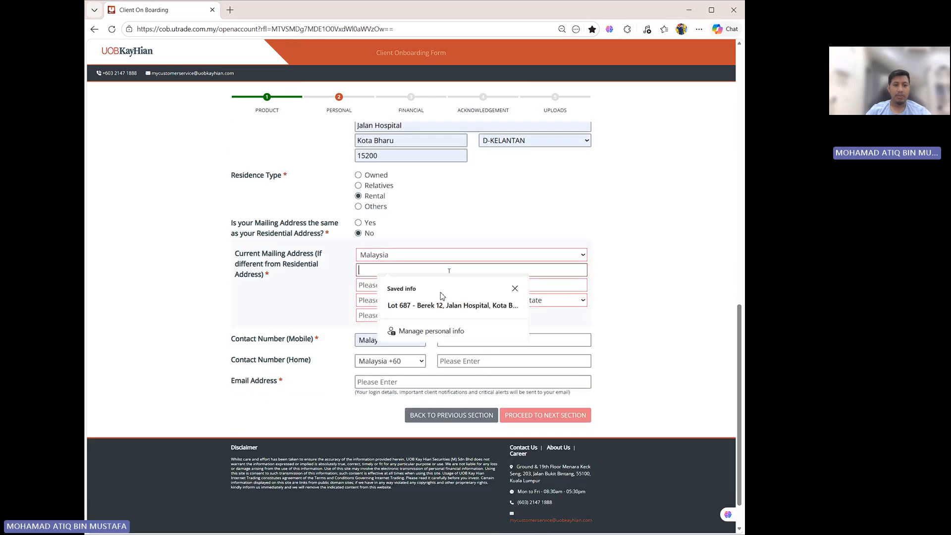
pyautogui.click(441, 302)
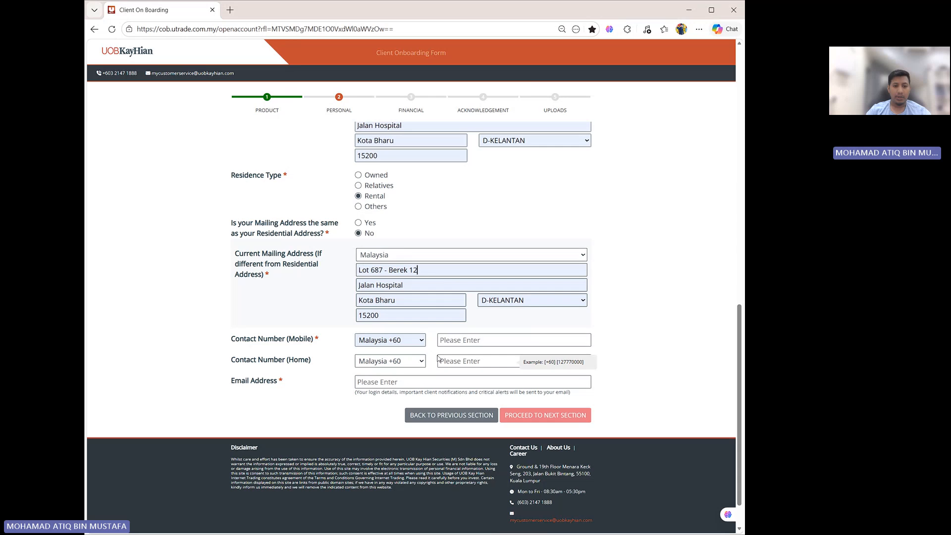
# - Enter the applicant's mobile contact number with the Malaysia +60 code
pyautogui.click(464, 340)
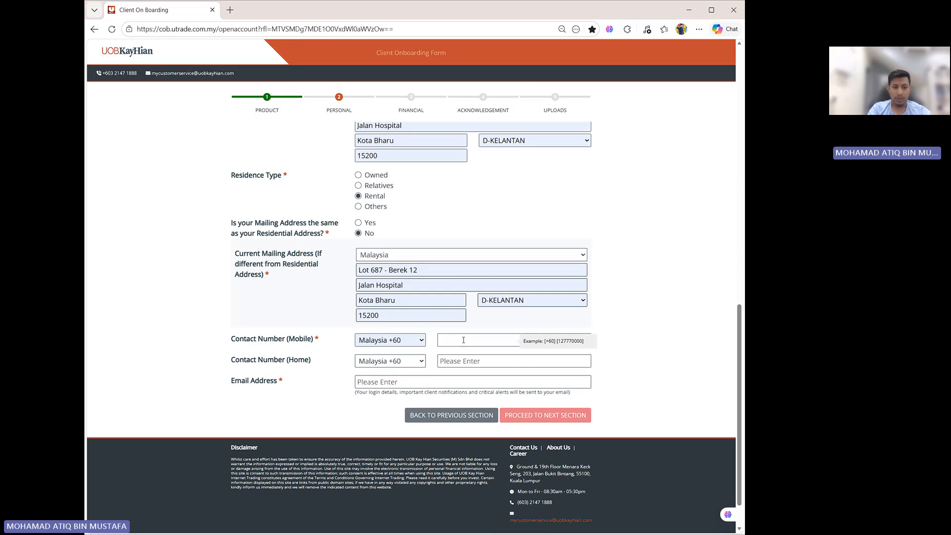
pyautogui.scroll(5, 460, 349)
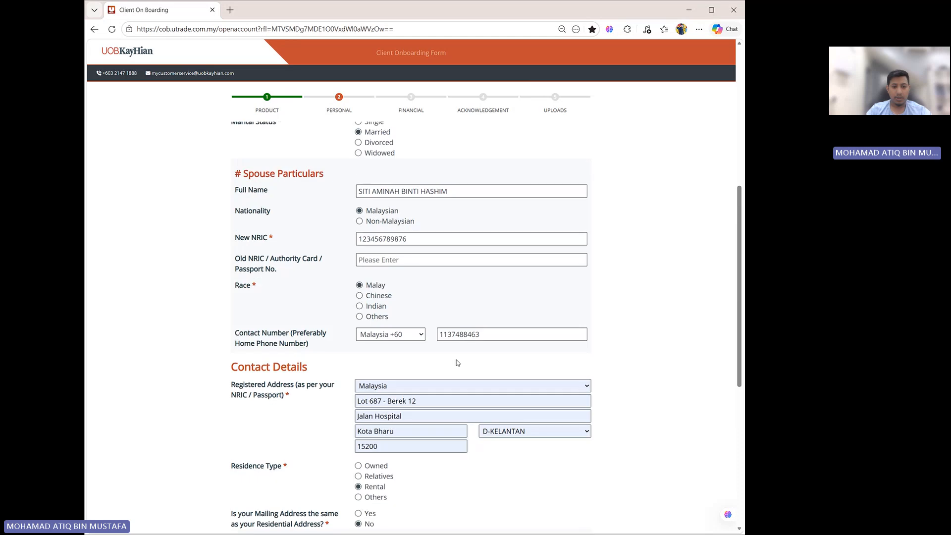
pyautogui.scroll(-4, 456, 360)
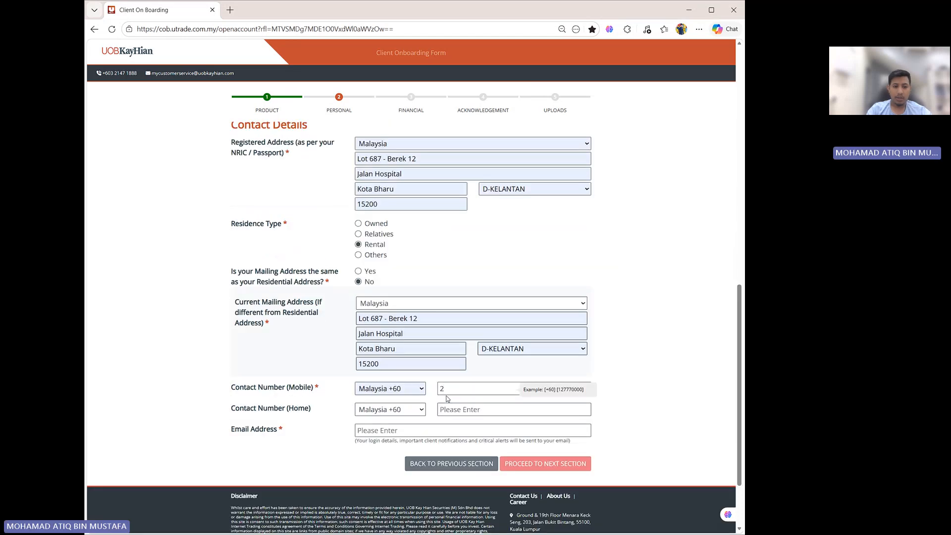
pyautogui.press('BackSpace')
pyautogui.scroll(-1, 448, 393)
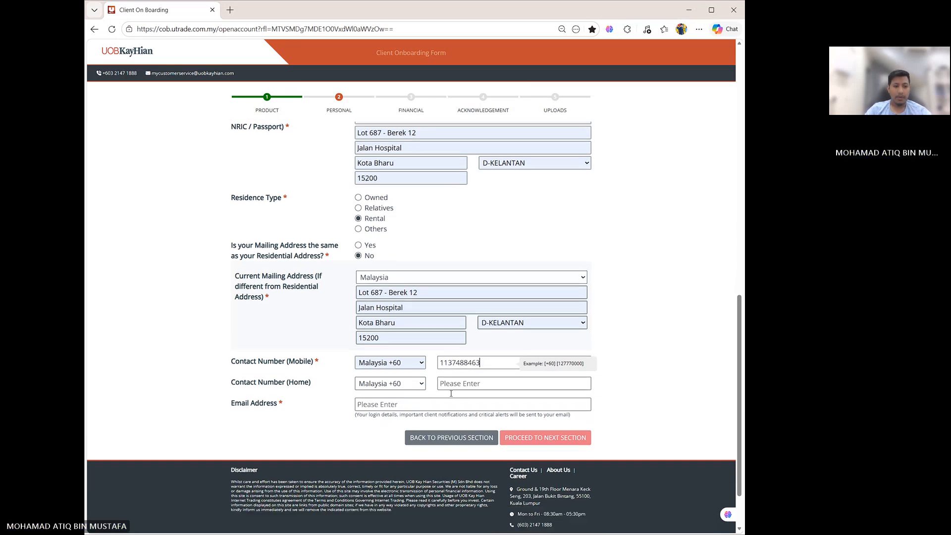
# - Enter the applicant's e-mail address in the email field
pyautogui.click(392, 382)
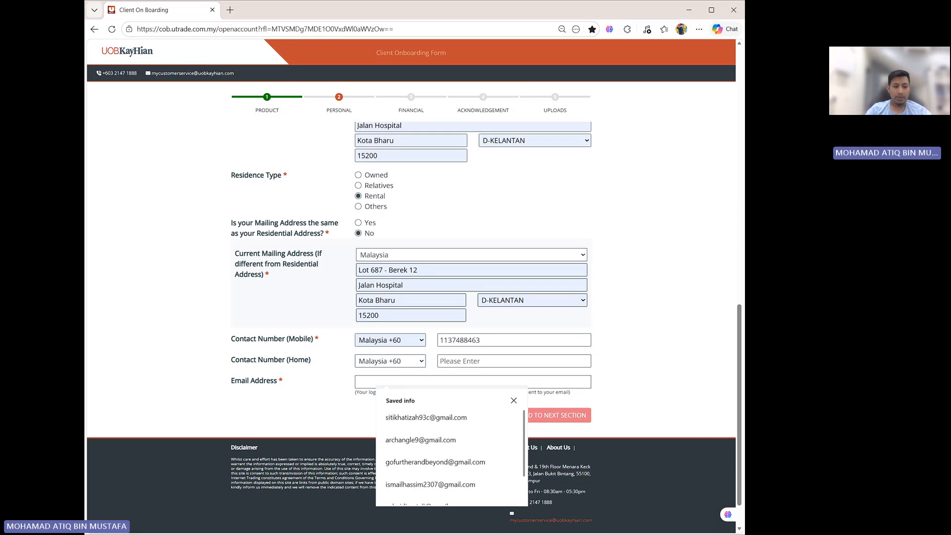
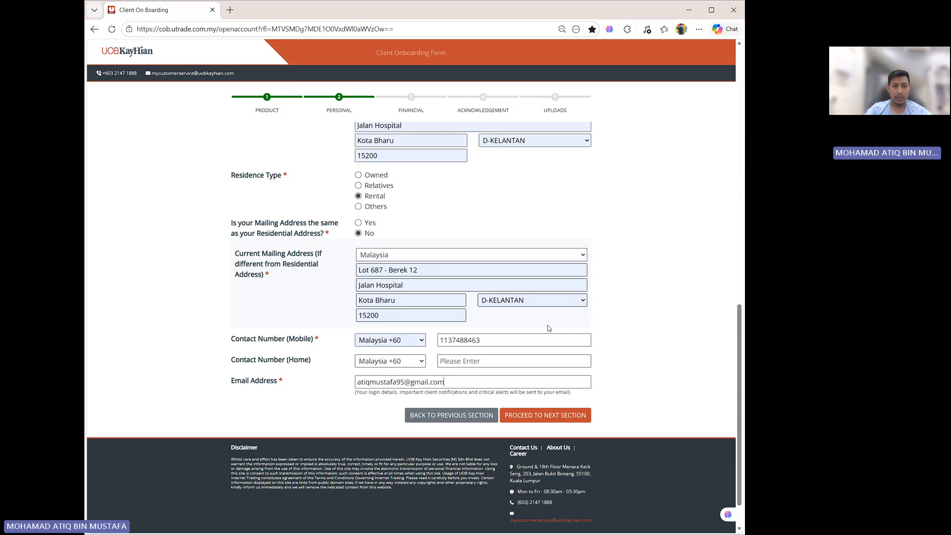
# - Proceed from the personal section to the next section of the form
pyautogui.scroll(5, 548, 328)
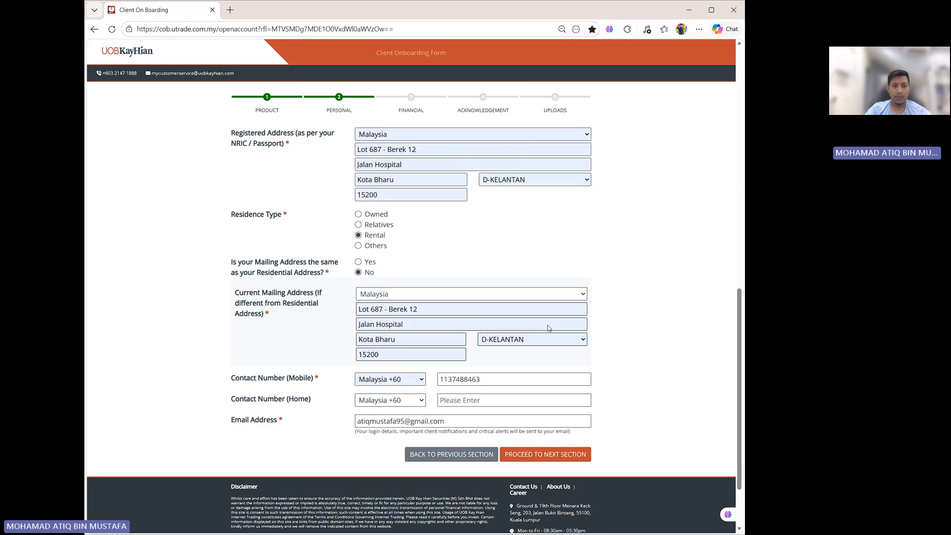
pyautogui.scroll(-6, 548, 328)
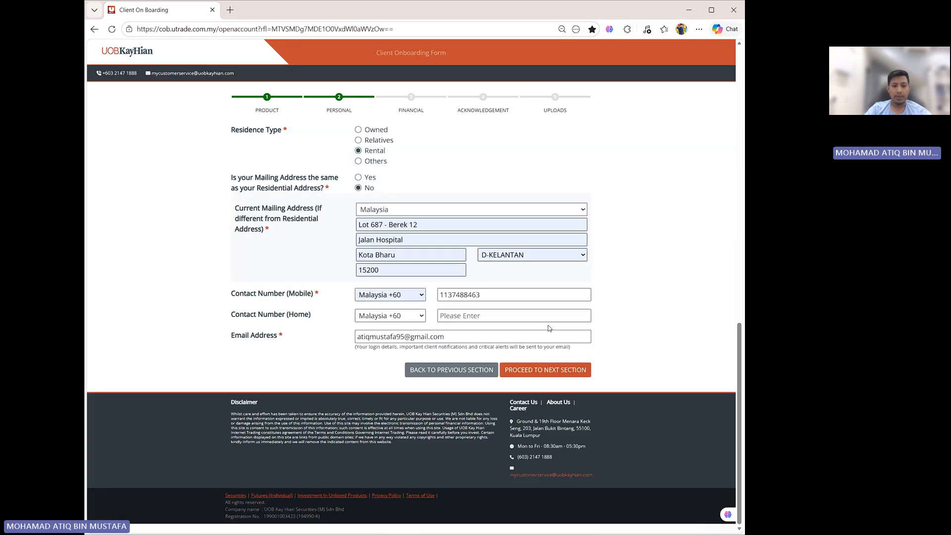
pyautogui.click(551, 373)
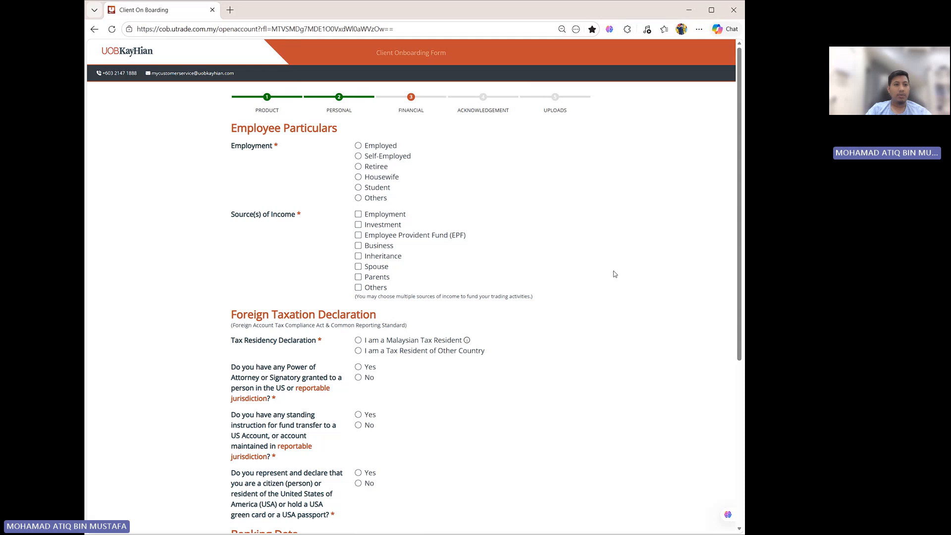
pyautogui.doubleClick(360, 156)
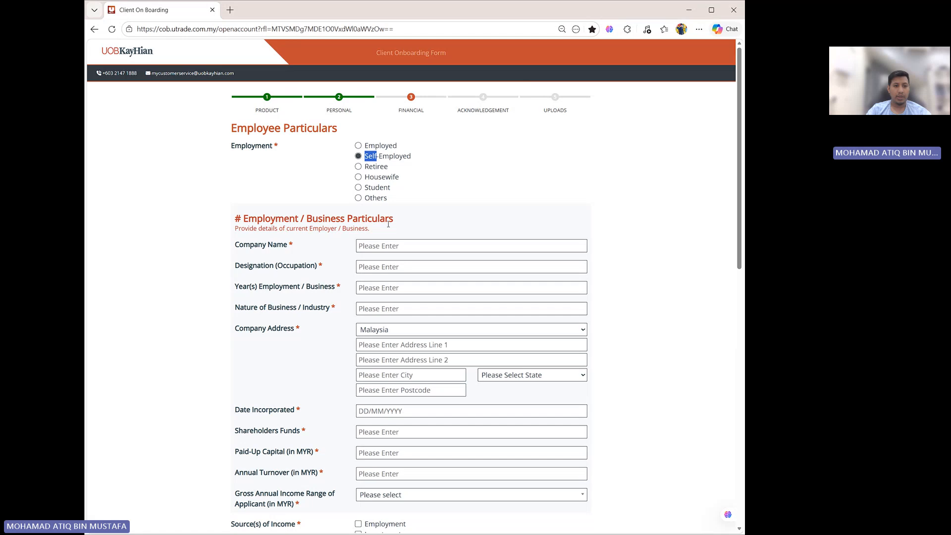
pyautogui.click(388, 246)
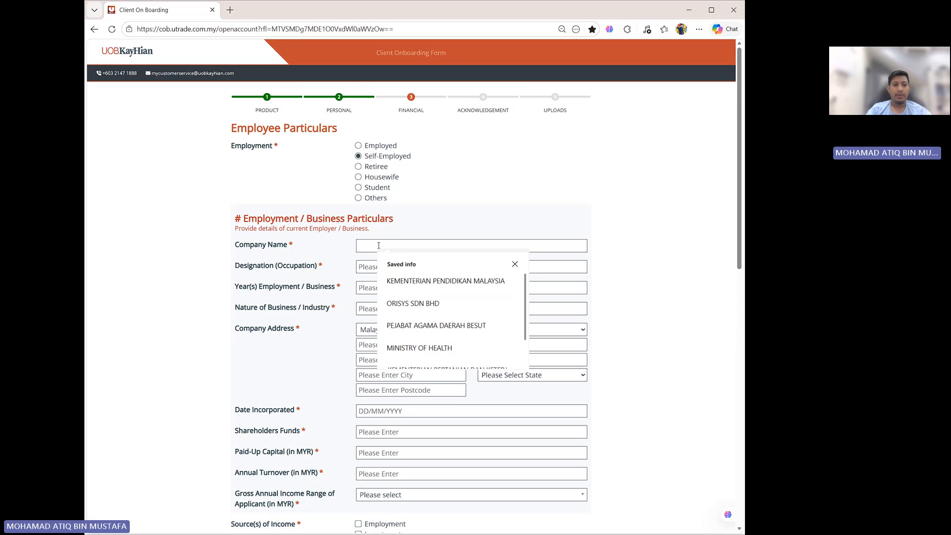
pyautogui.click(369, 267)
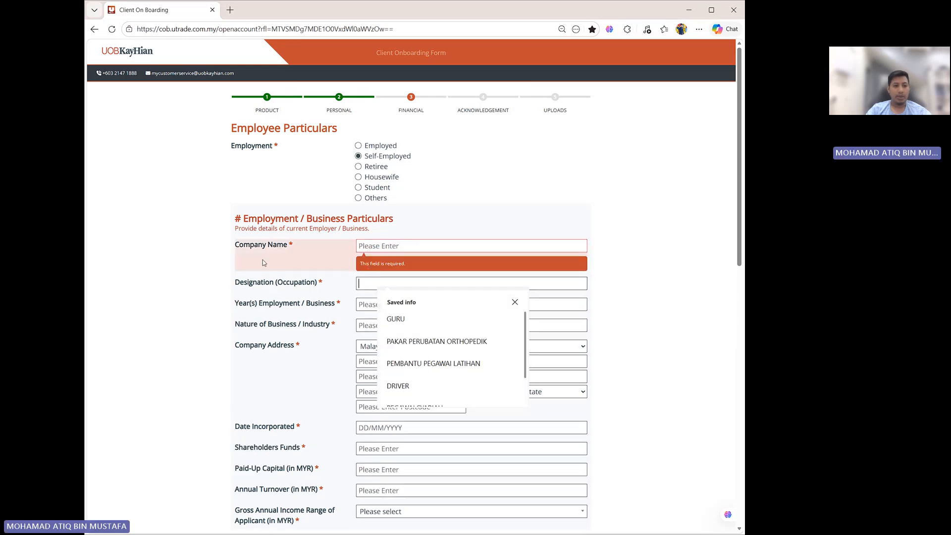
pyautogui.click(304, 308)
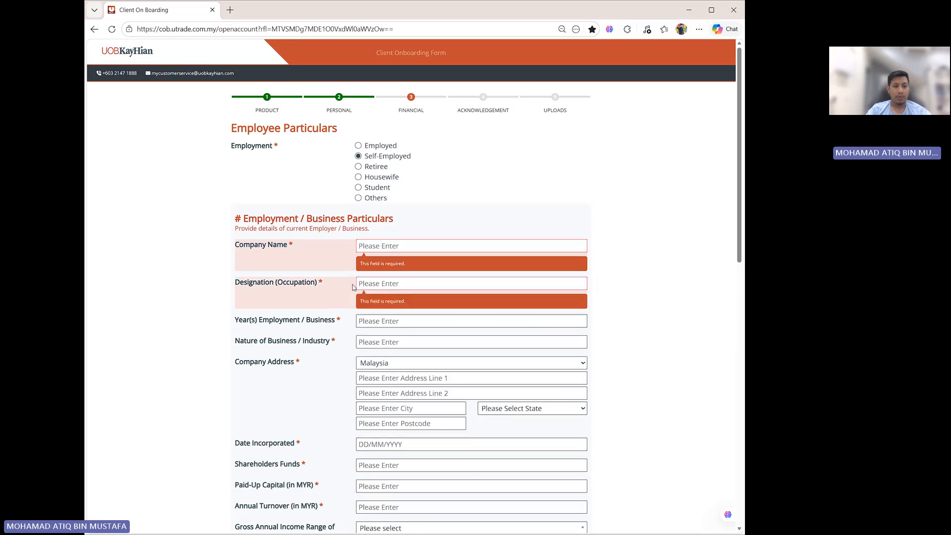
pyautogui.click(379, 321)
pyautogui.scroll(-1, 371, 322)
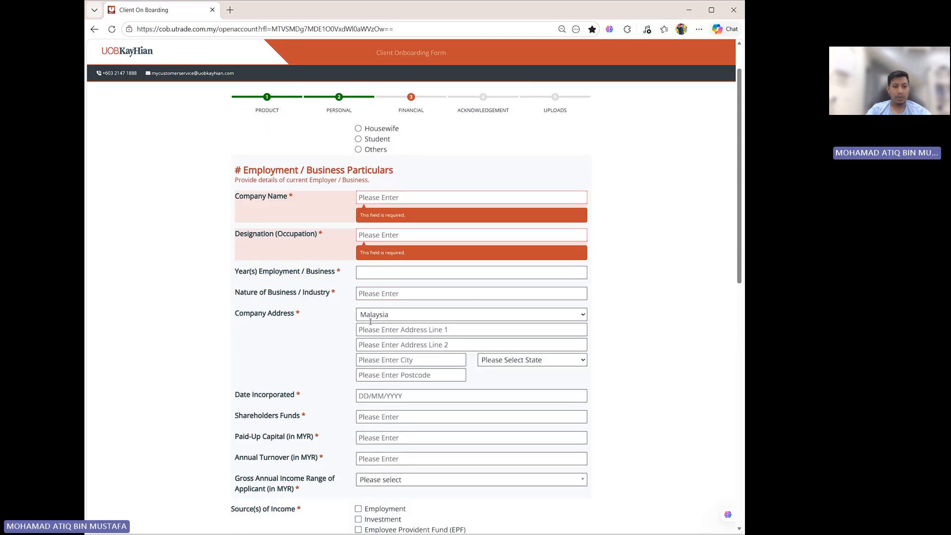
pyautogui.click(379, 295)
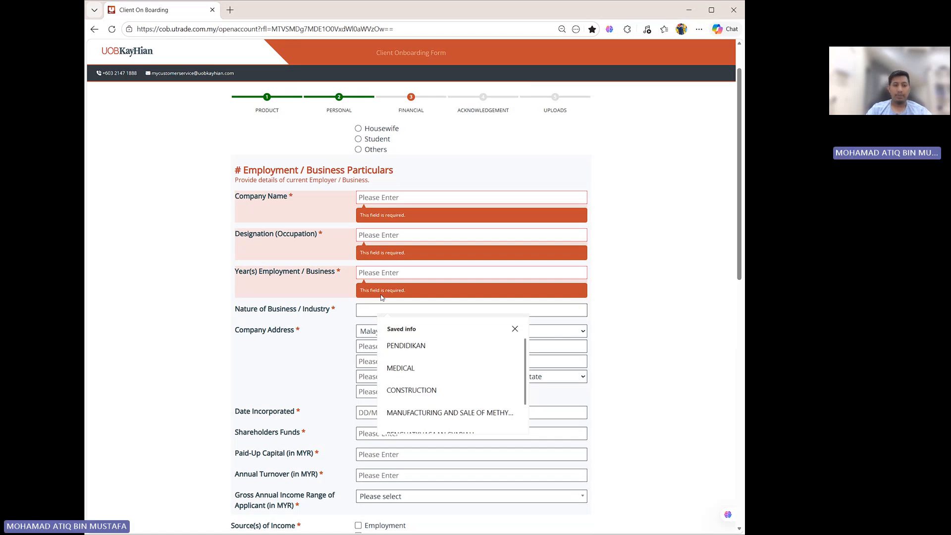
pyautogui.scroll(1, 382, 298)
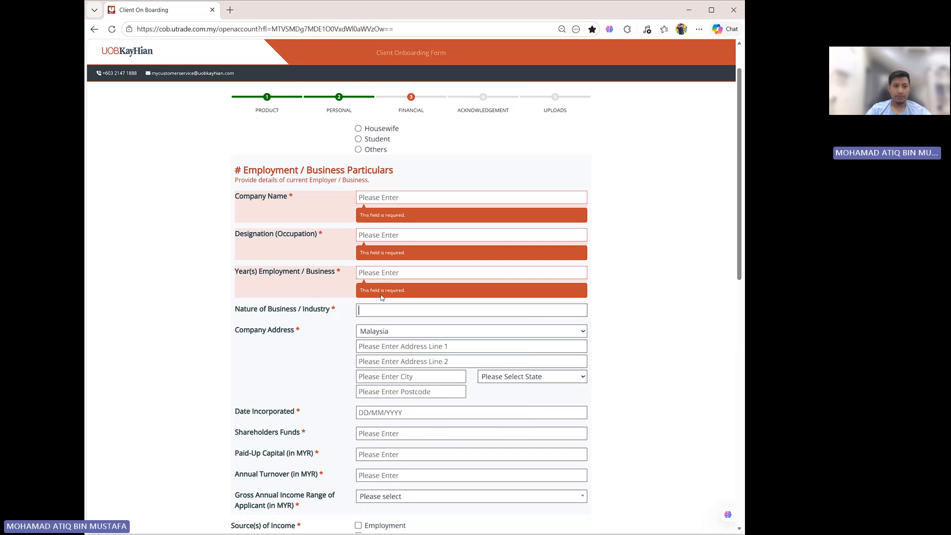
# - Set employment to Employed and fill the company name as KEMENTERIAN PENDIDIKAN MALAYSIA from saved info
pyautogui.click(359, 145)
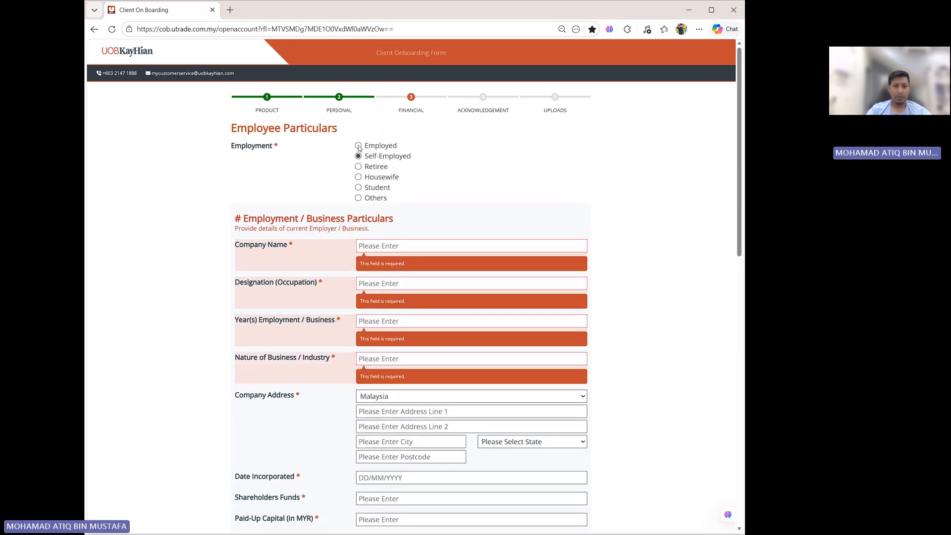
pyautogui.click(385, 245)
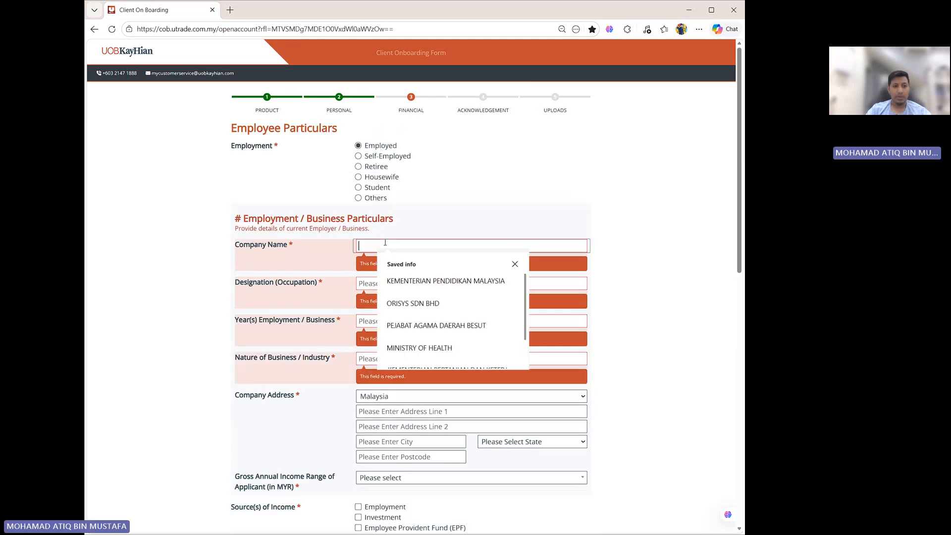
pyautogui.write('ke')
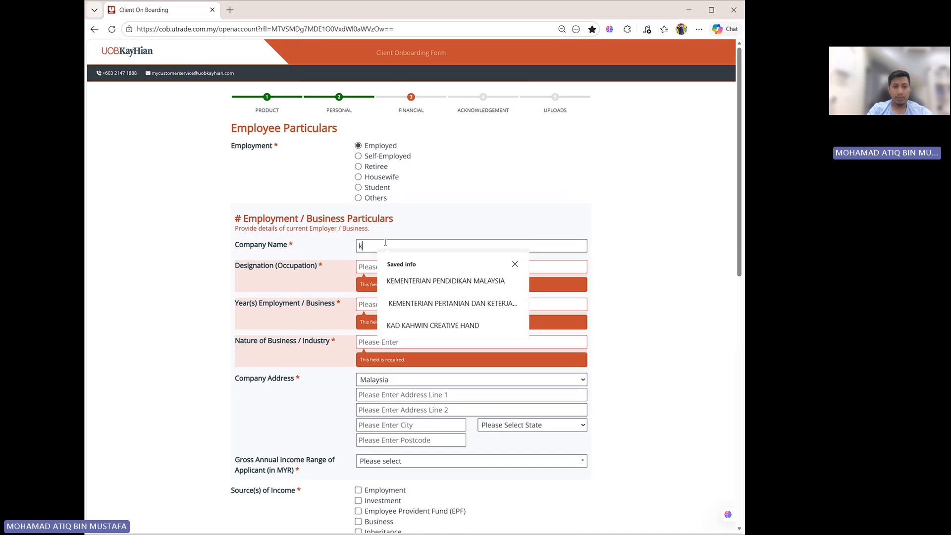
pyautogui.click(427, 282)
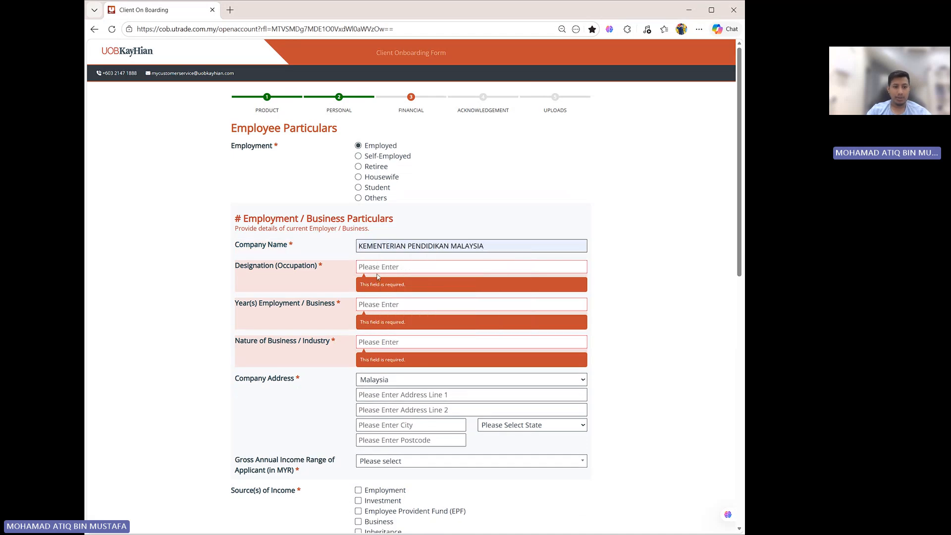
# - Enter TEACHER as the designation (occupation)
pyautogui.click(383, 268)
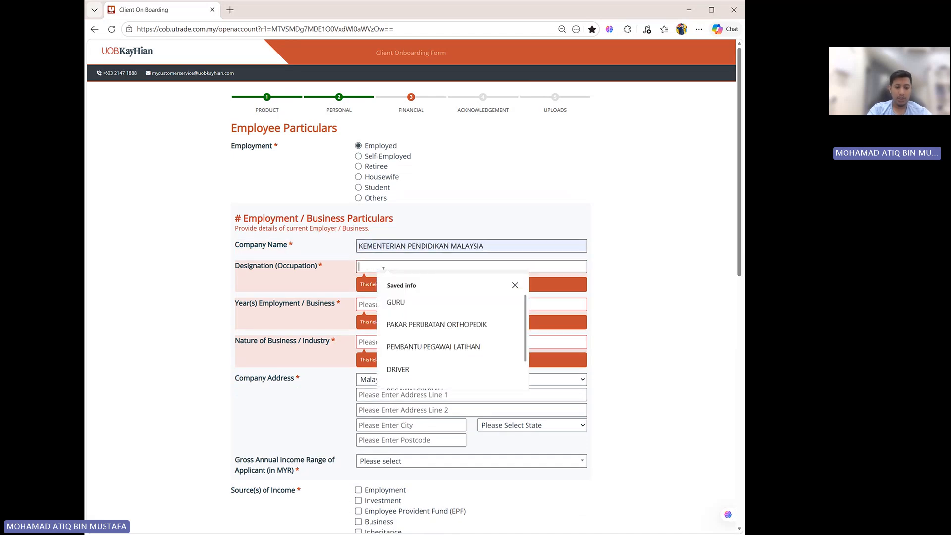
pyautogui.write('teacher')
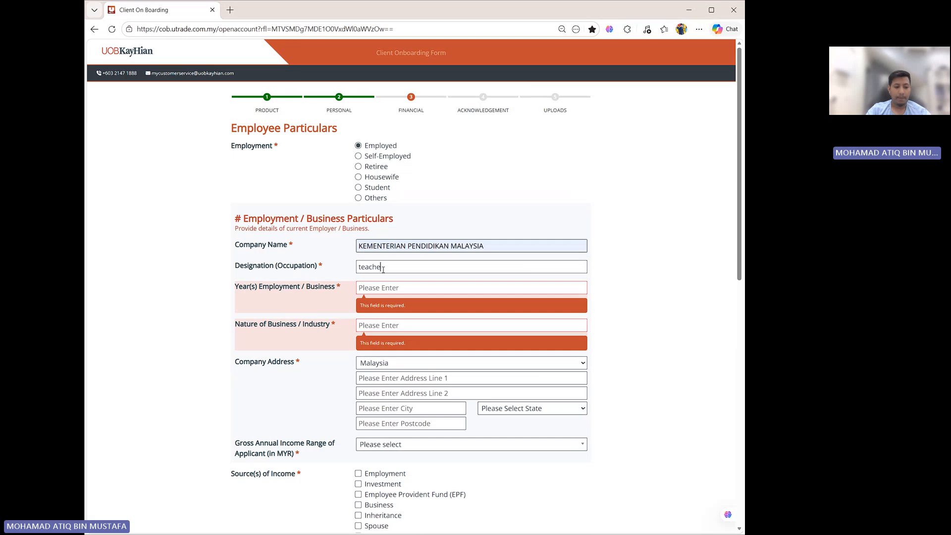
pyautogui.press('BackSpace')
pyautogui.press('BackSpace')
pyautogui.press('BackSpace')
pyautogui.press('BackSpace')
pyautogui.press('BackSpace')
pyautogui.press('BackSpace')
pyautogui.write('TEACHER')
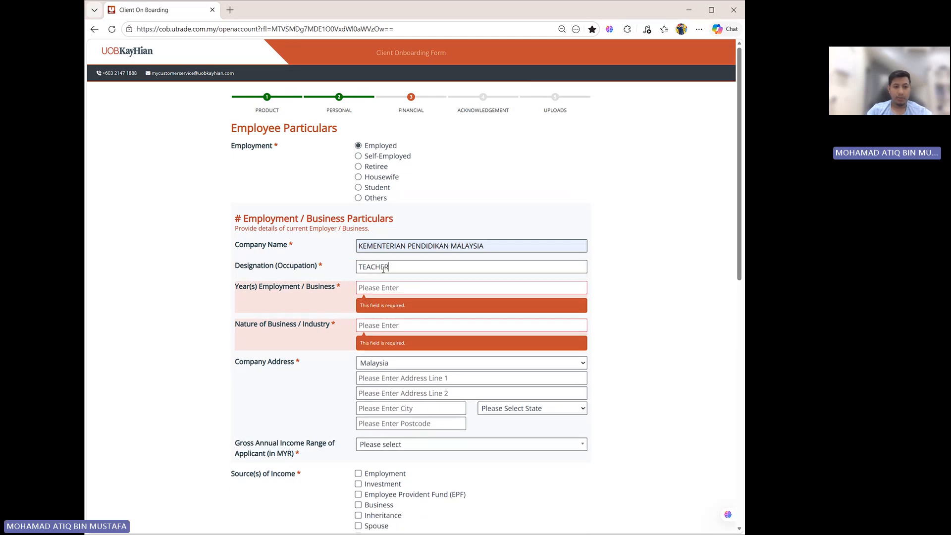
# - Enter 15 years of employment and pick PENDIDIKAN as the nature of business from saved info
pyautogui.click(397, 289)
pyautogui.write('15')
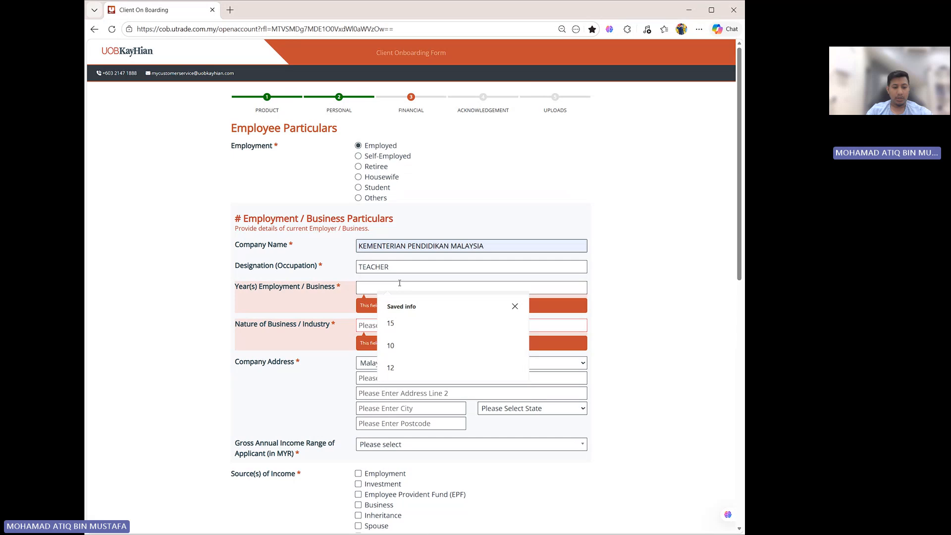
pyautogui.click(381, 308)
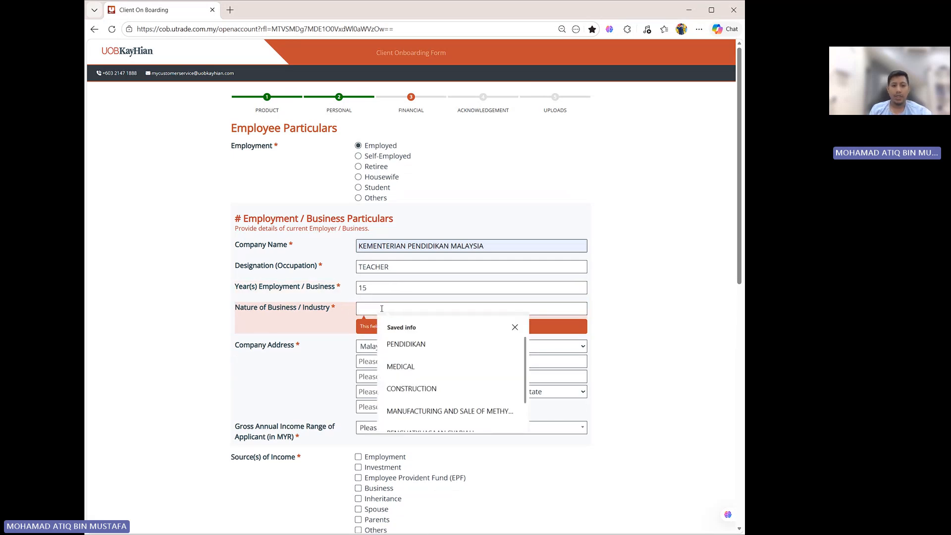
pyautogui.write('PE')
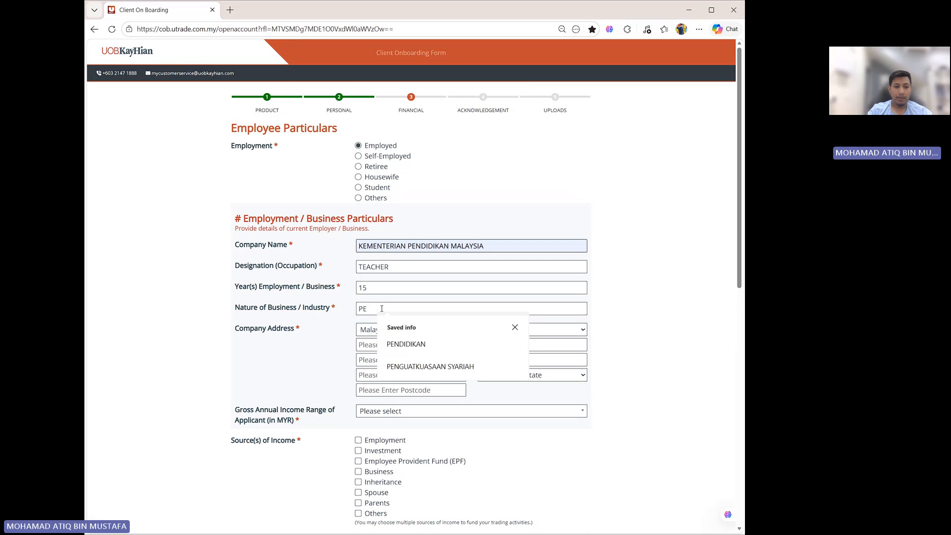
pyautogui.click(414, 346)
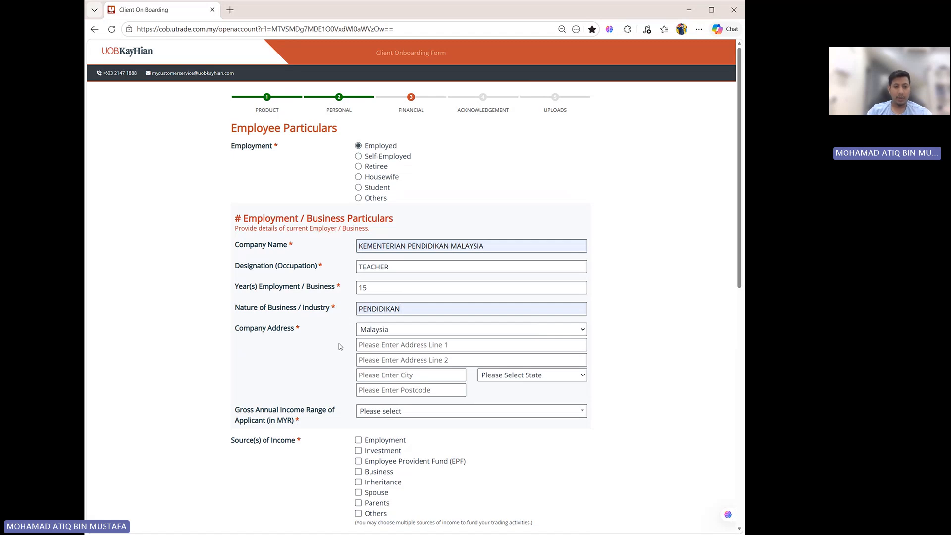
# - Fill the company address using the browser's saved address info
pyautogui.click(386, 346)
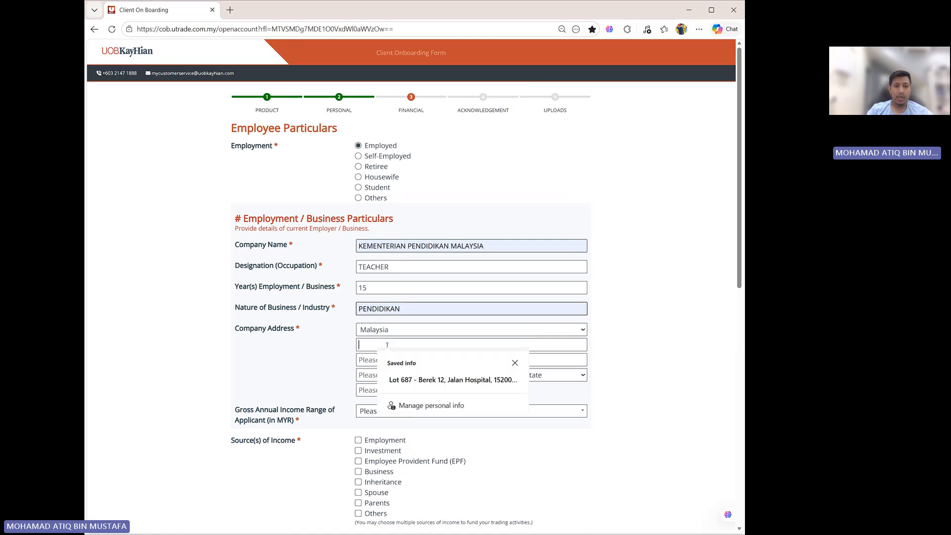
pyautogui.click(427, 379)
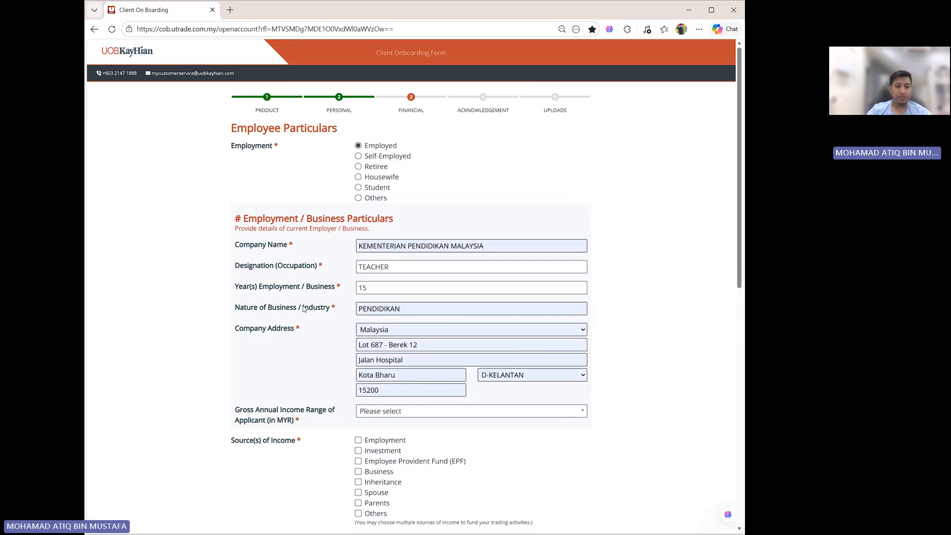
# - Set the gross annual income range to RM50,001 ~ RM100,000
pyautogui.scroll(-1, 381, 361)
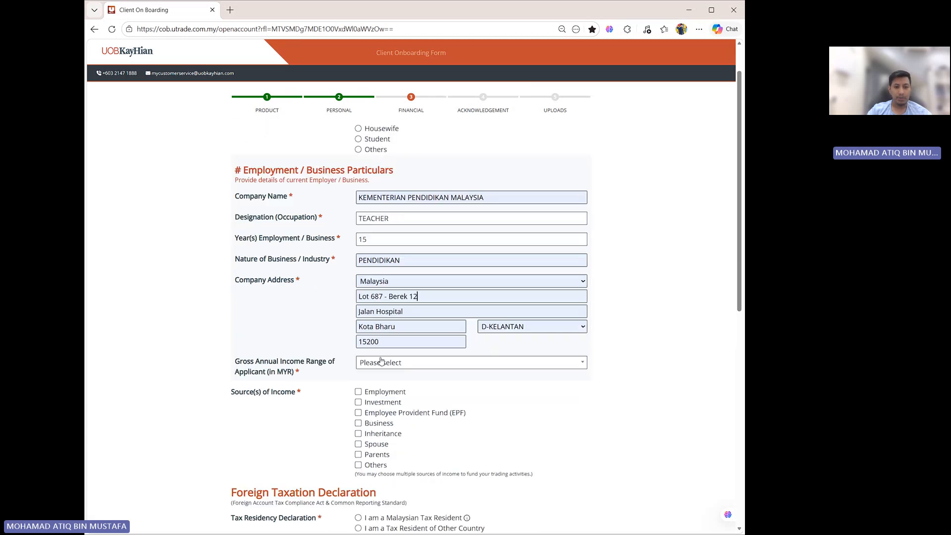
pyautogui.click(441, 366)
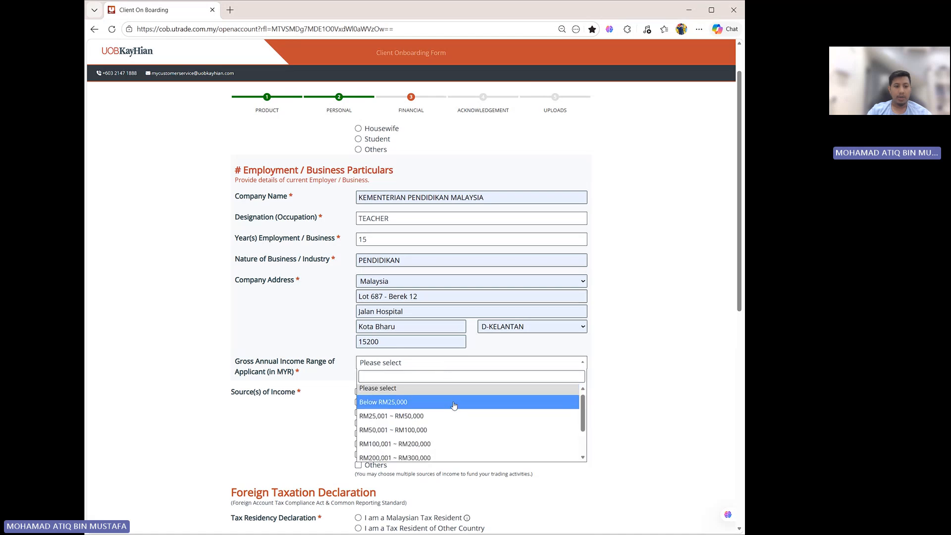
pyautogui.scroll(-1, 455, 401)
pyautogui.scroll(1, 472, 405)
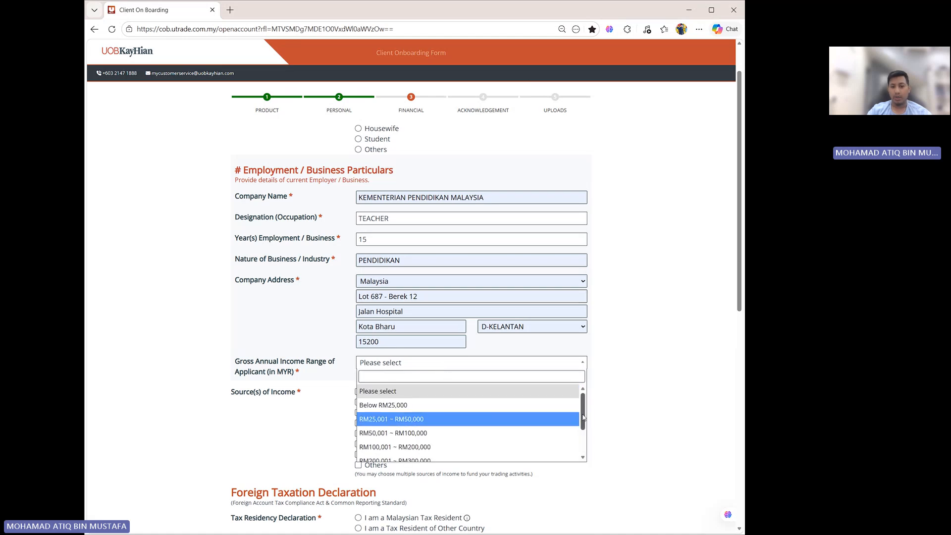
pyautogui.moveTo(583, 415); pyautogui.dragTo(584, 411)
pyautogui.click(418, 432)
# - Tick Employment as the source of income
pyautogui.scroll(-2, 456, 356)
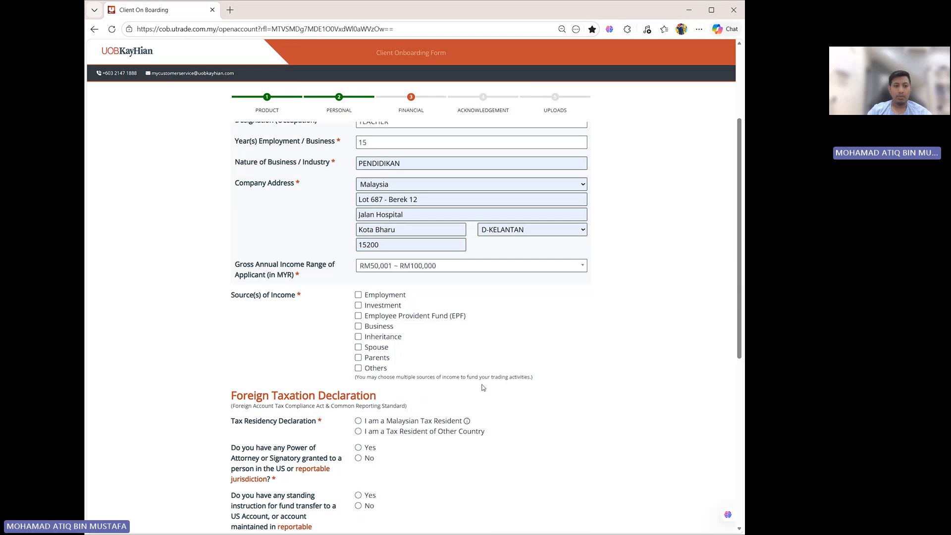
pyautogui.scroll(-1, 483, 387)
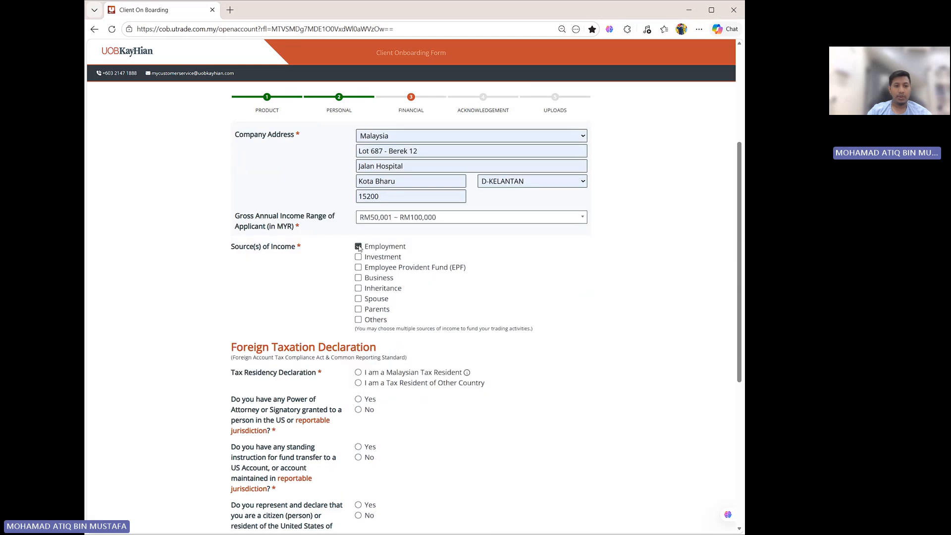
pyautogui.scroll(-2, 339, 279)
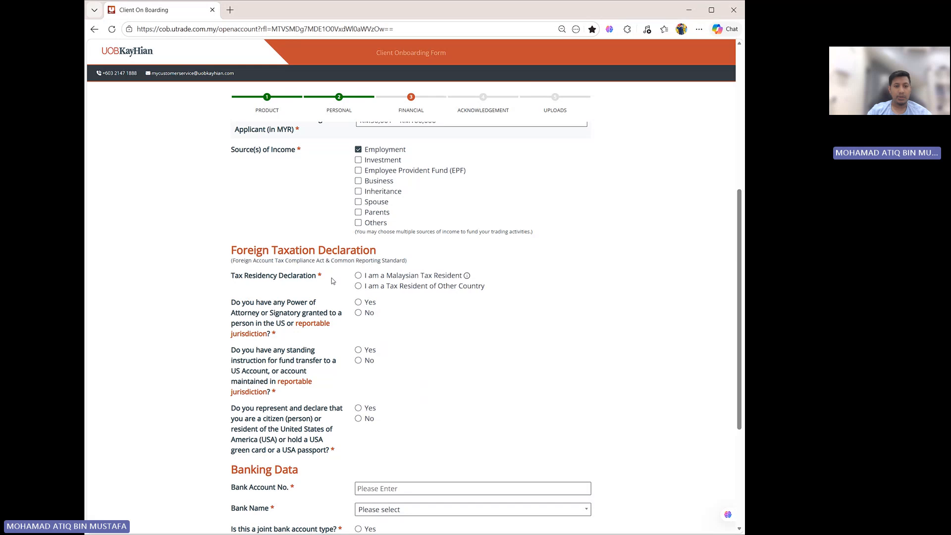
# - Declare Malaysian tax residency, answer No to having a TIN, and choose No TIN is required. as the reason
pyautogui.click(358, 276)
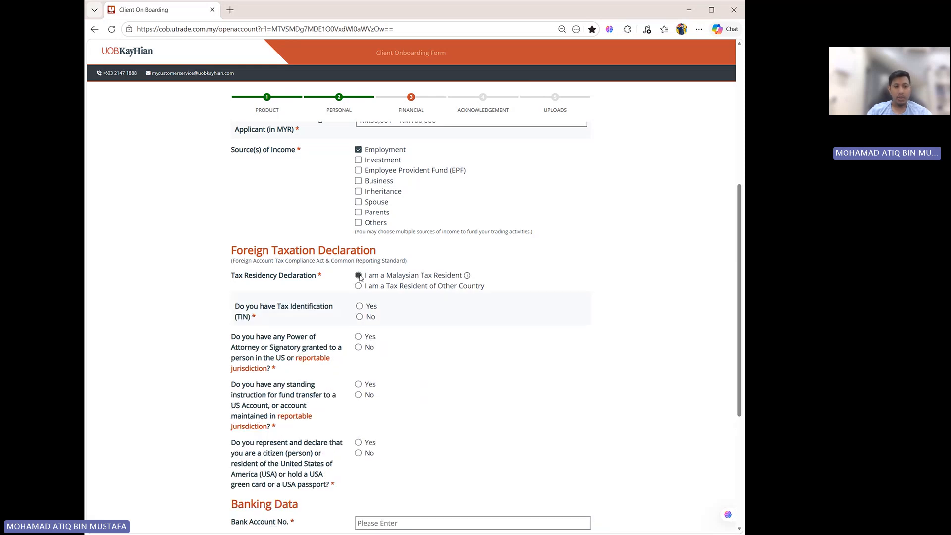
pyautogui.click(360, 317)
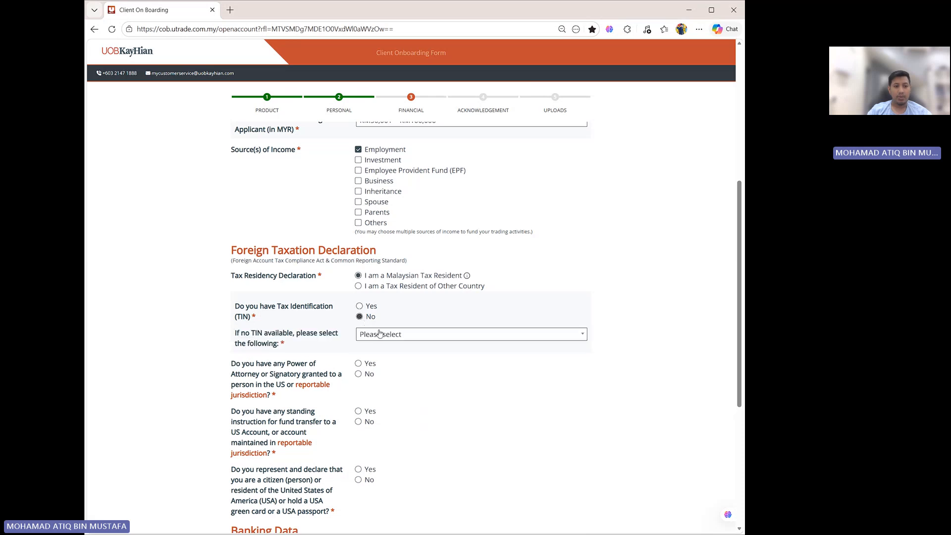
pyautogui.click(419, 335)
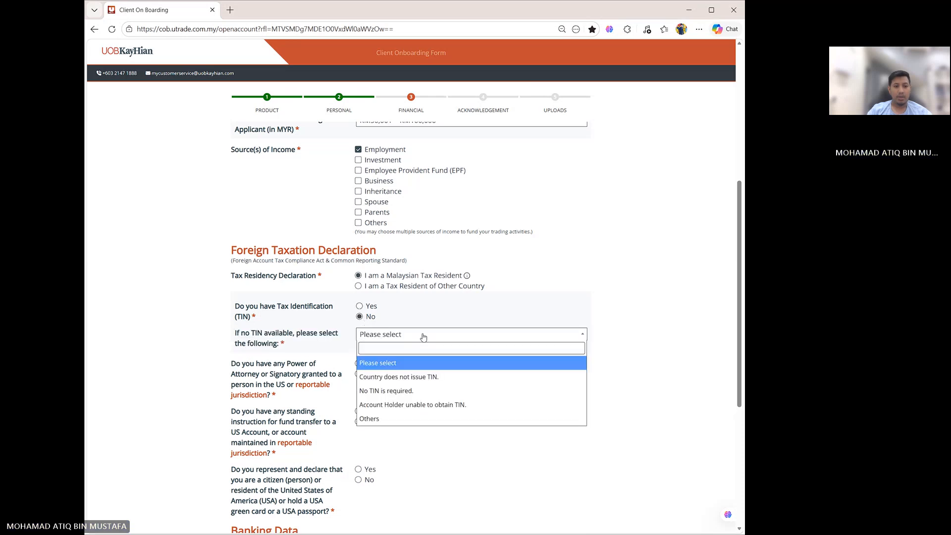
pyautogui.click(397, 391)
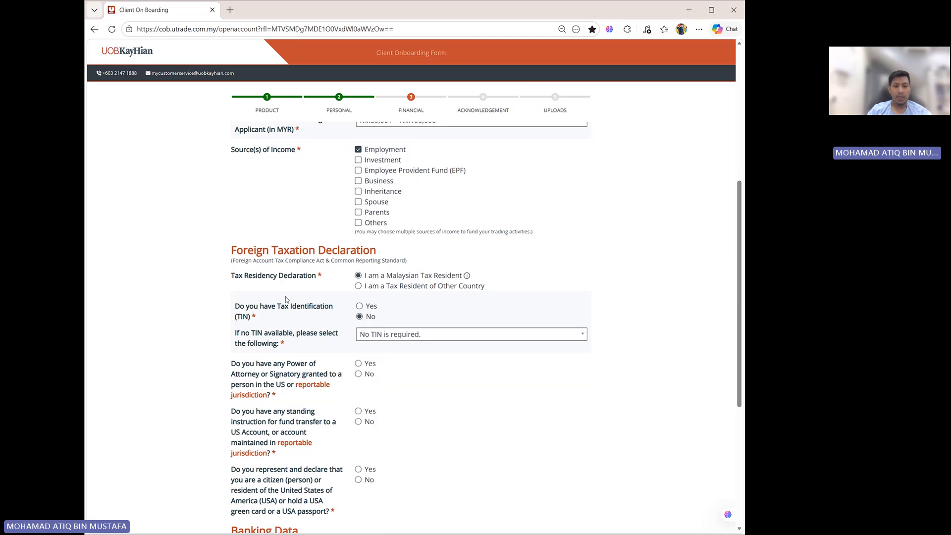
# - Try answering Yes to having a TIN, then revert to No and reselect No TIN is required
pyautogui.click(361, 307)
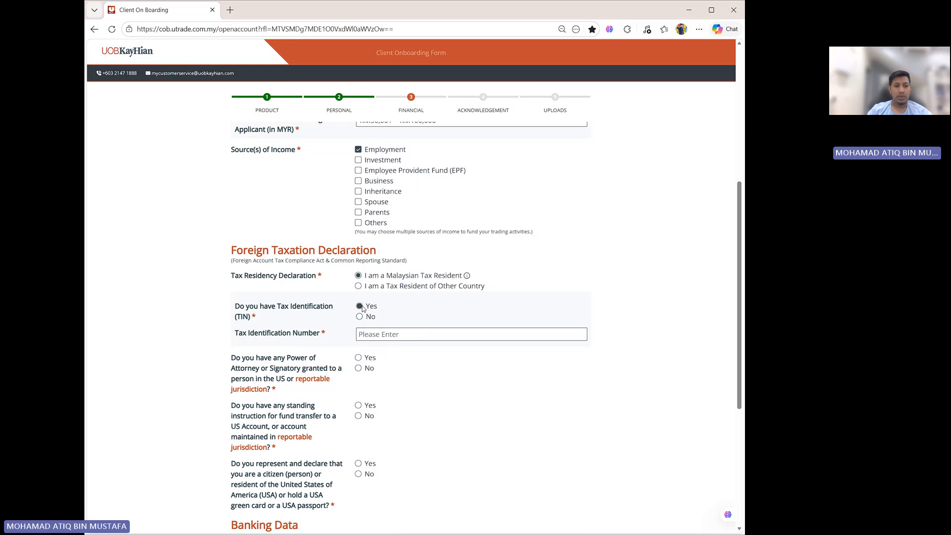
pyautogui.click(366, 334)
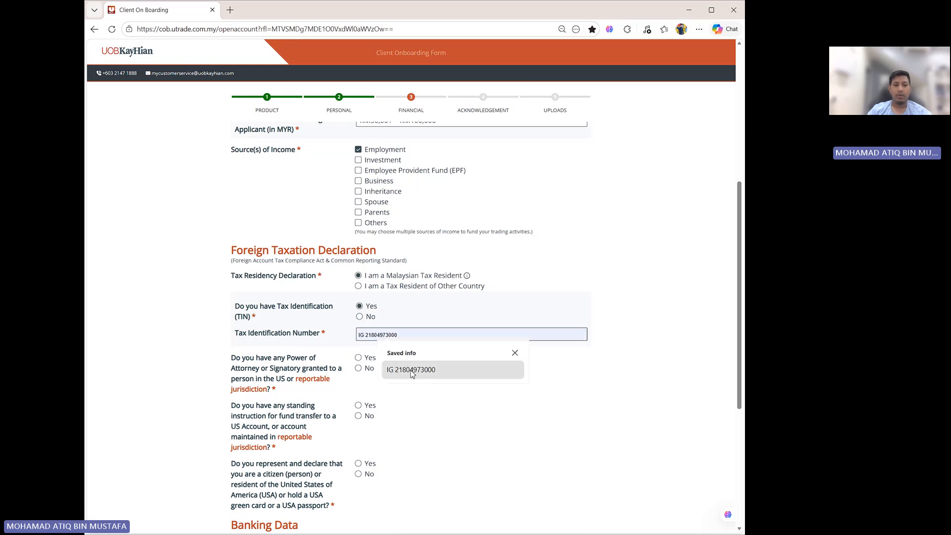
pyautogui.click(359, 316)
pyautogui.click(384, 335)
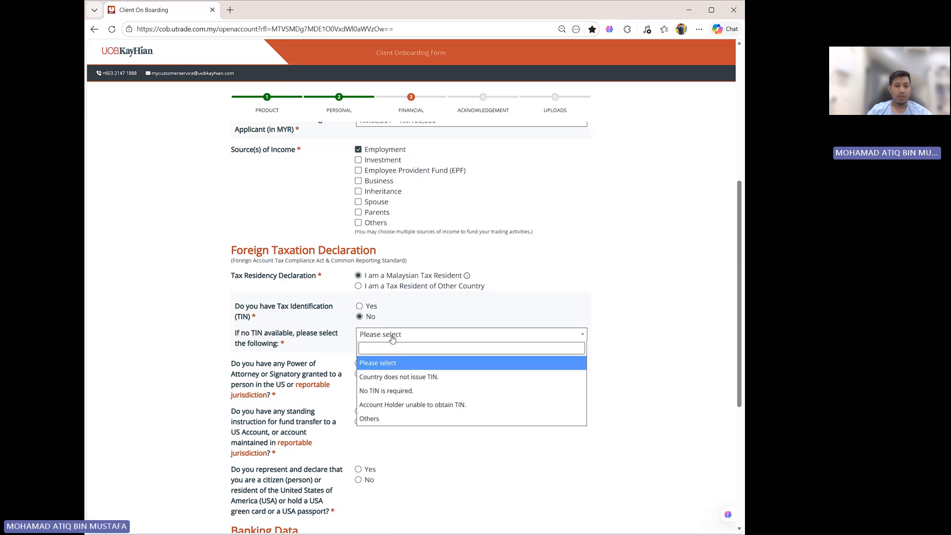
pyautogui.click(395, 391)
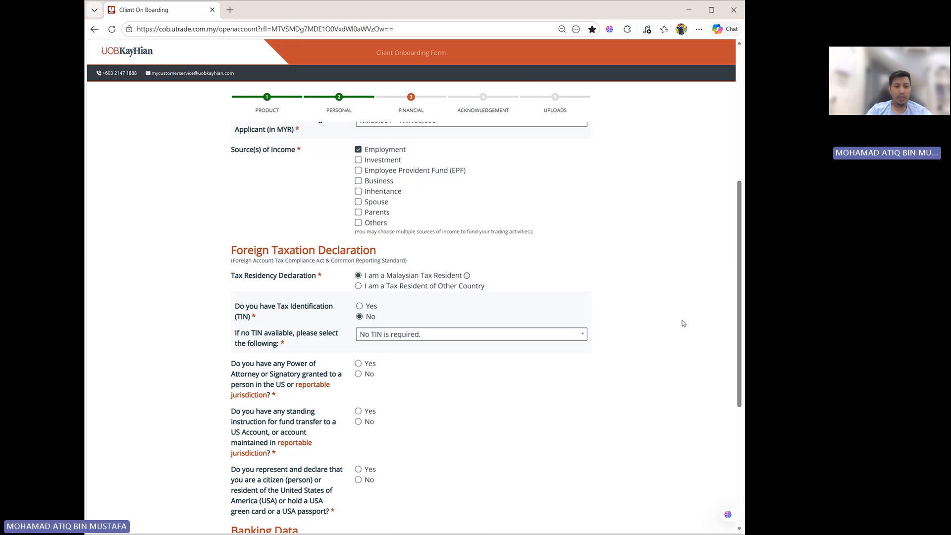
# - Answer No to the power of attorney, standing fund transfer instruction and US citizen or resident declaration questions
pyautogui.scroll(-1, 683, 323)
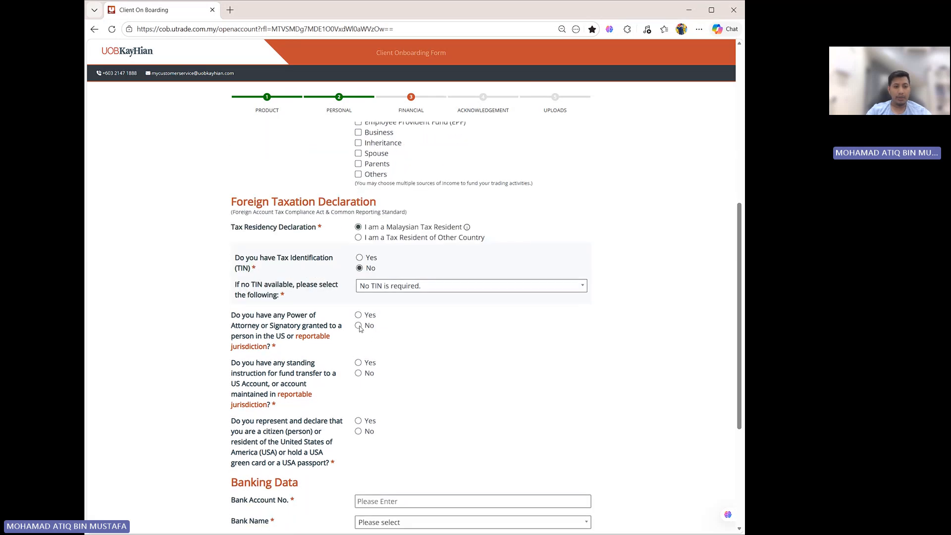
pyautogui.click(358, 326)
pyautogui.scroll(-1, 343, 323)
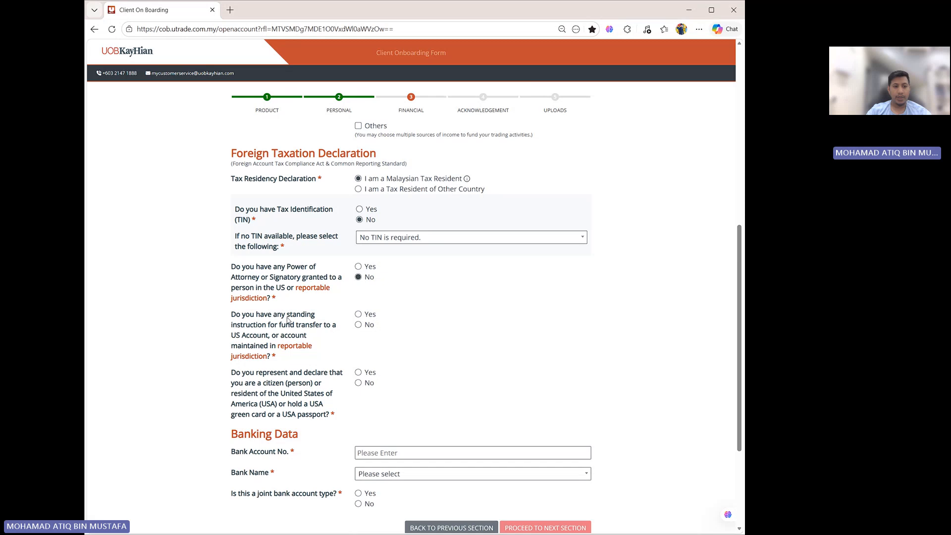
pyautogui.click(359, 325)
pyautogui.scroll(-1, 456, 374)
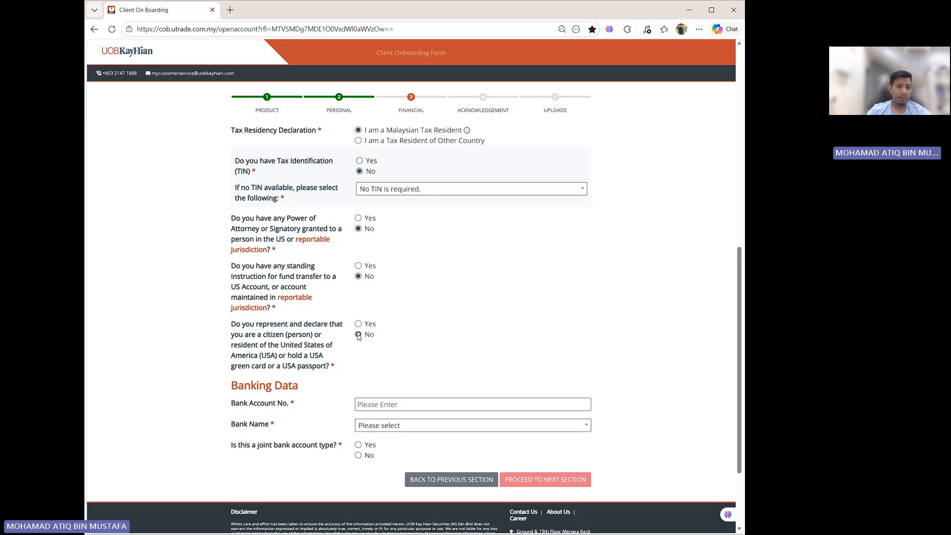
pyautogui.click(359, 334)
# - Enter the bank account number in the Banking Data section
pyautogui.scroll(-1, 469, 354)
pyautogui.click(424, 354)
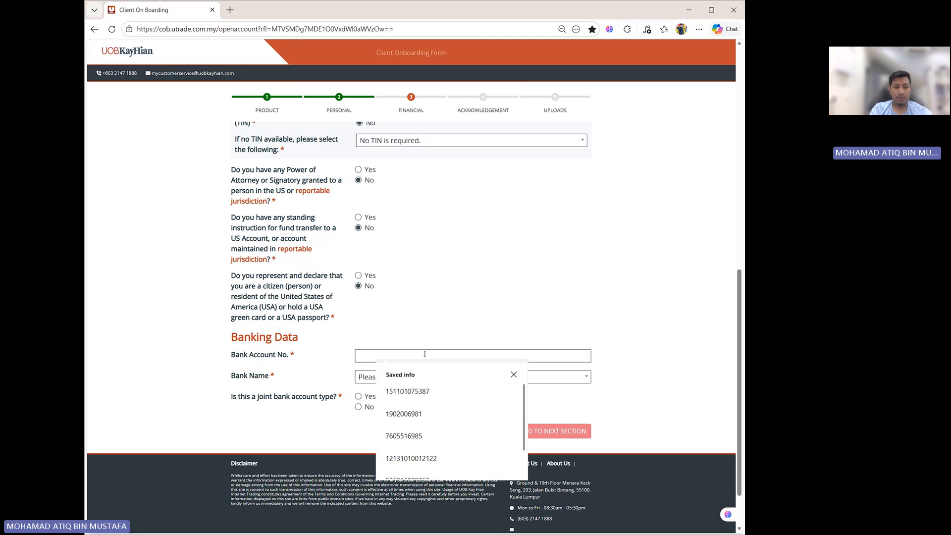
pyautogui.write('312312321312312312')
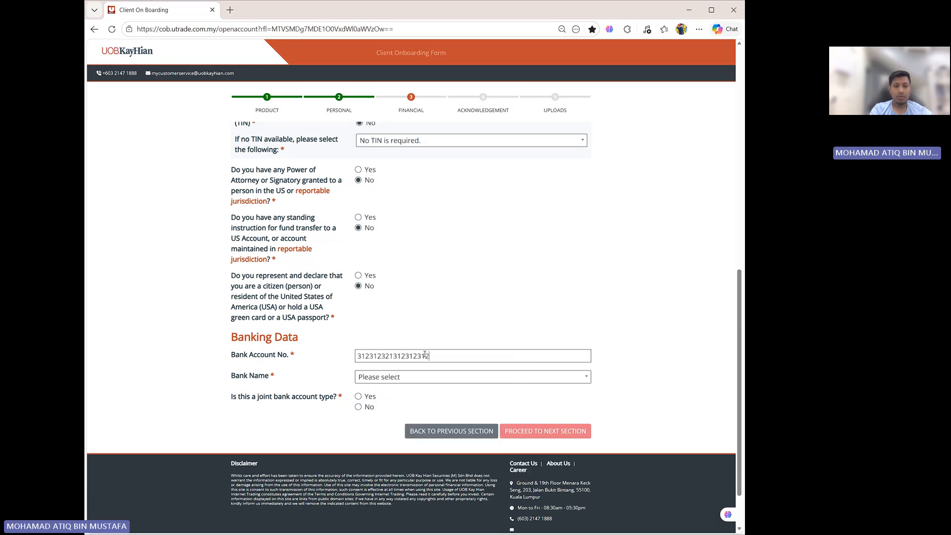
pyautogui.write('12')
# - Choose MAYBANK ISLAMIC BERHAD as the bank name and answer No to the joint bank account question
pyautogui.click(438, 379)
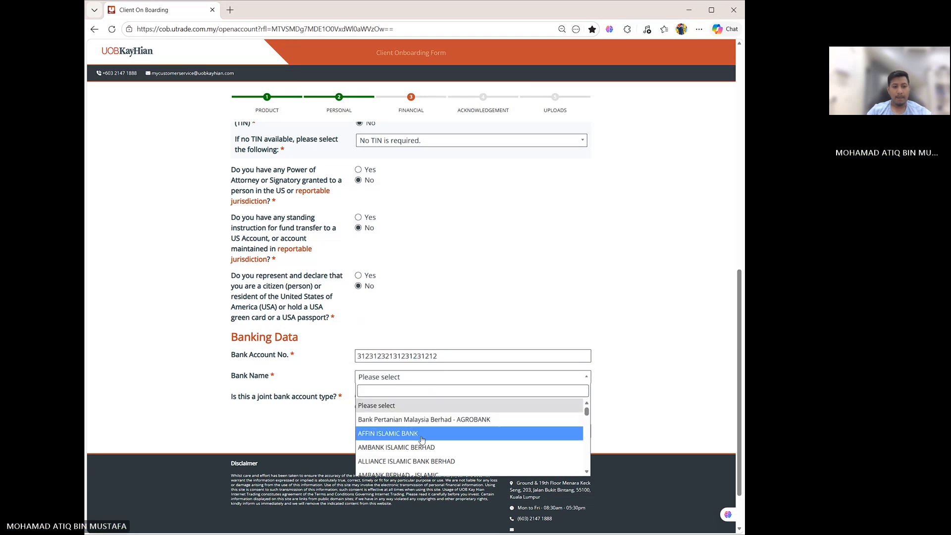
pyautogui.scroll(-5, 421, 440)
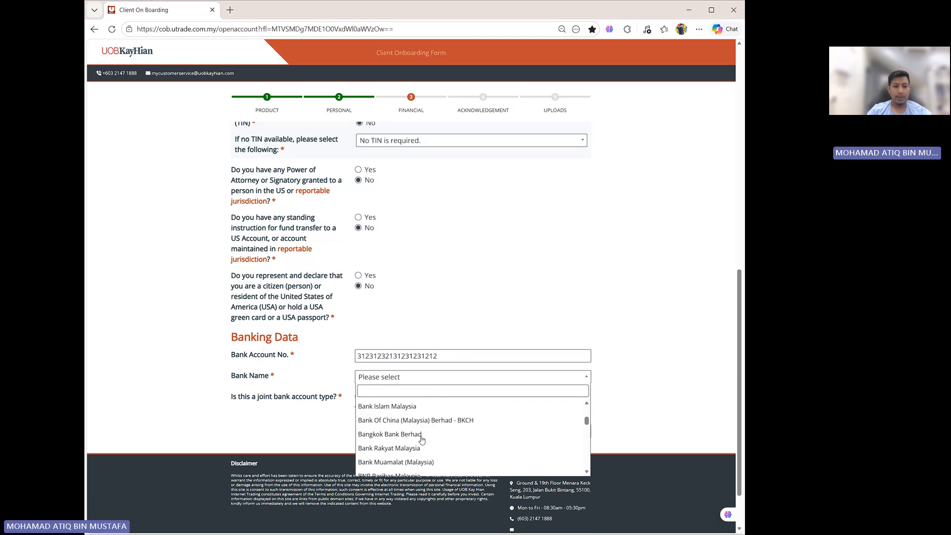
pyautogui.scroll(-8, 422, 439)
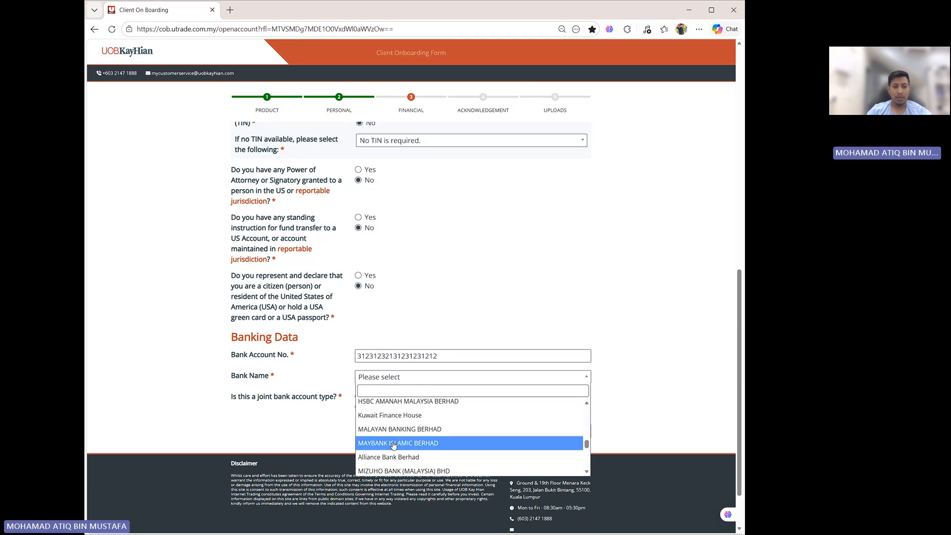
pyautogui.scroll(-2, 394, 446)
pyautogui.scroll(-1, 394, 446)
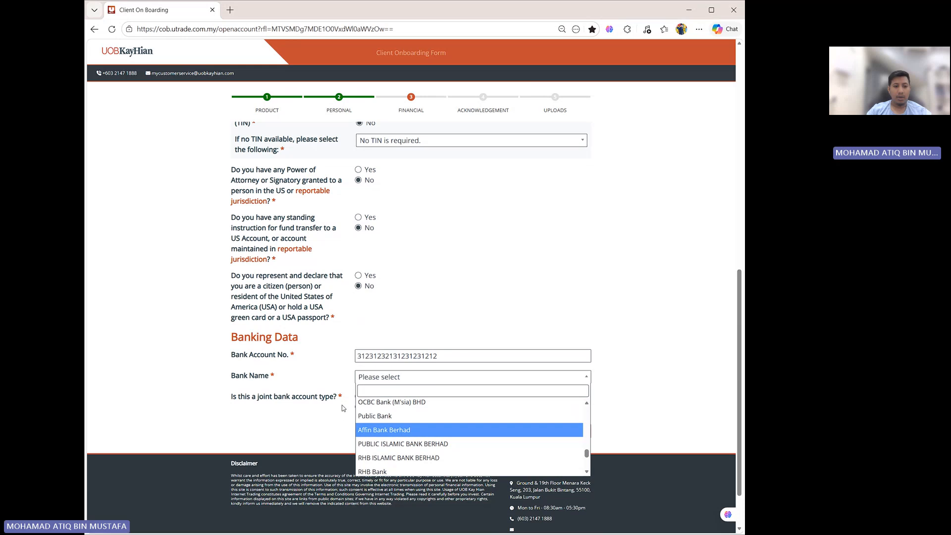
pyautogui.scroll(2, 416, 440)
pyautogui.click(419, 444)
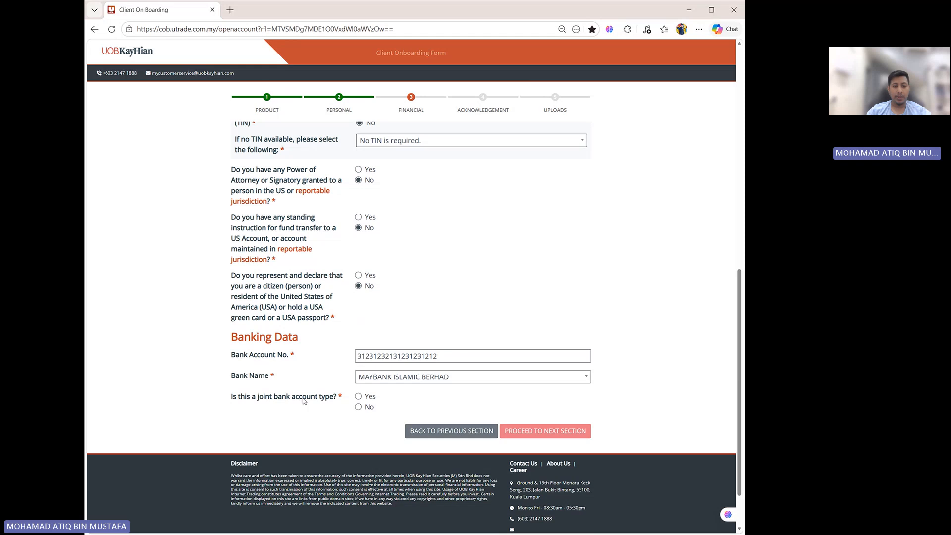
pyautogui.click(359, 408)
pyautogui.scroll(5, 566, 411)
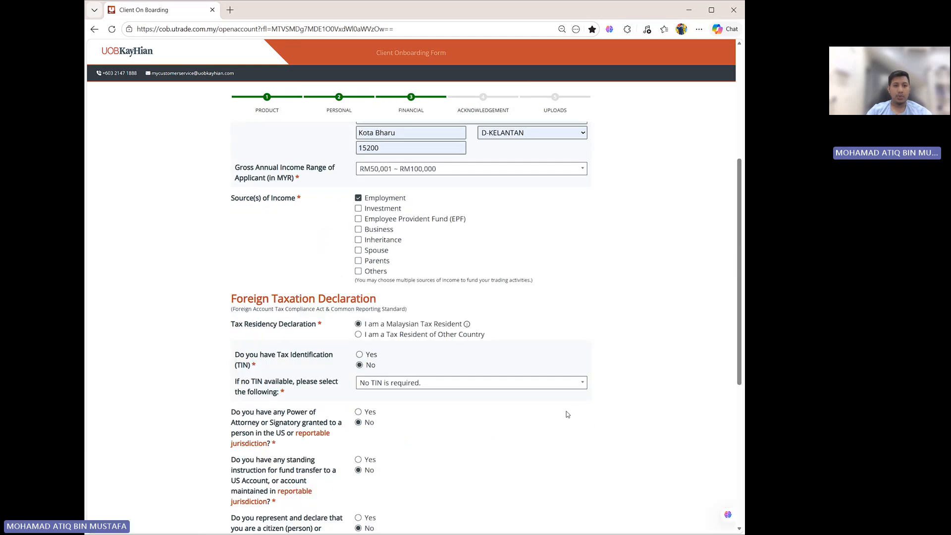
pyautogui.scroll(5, 568, 415)
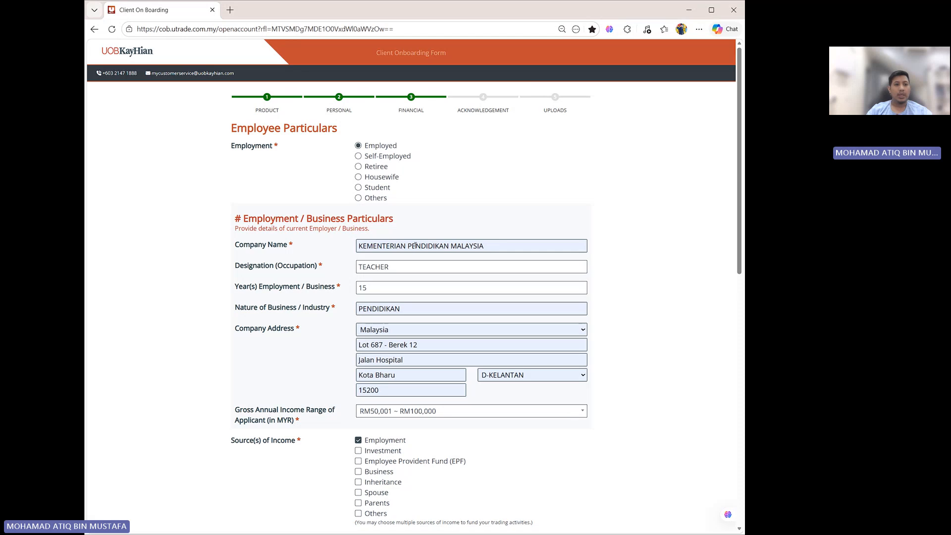
pyautogui.click(359, 156)
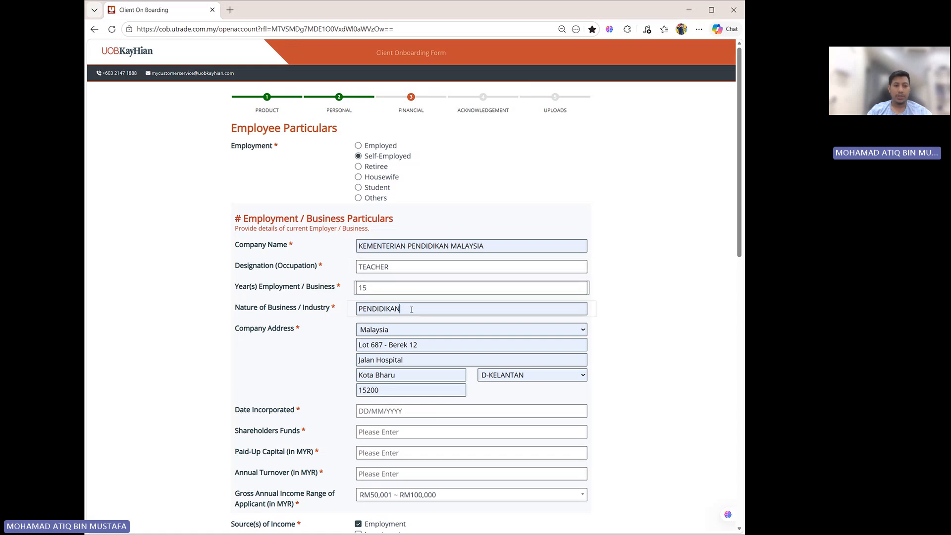
pyautogui.scroll(-1, 411, 309)
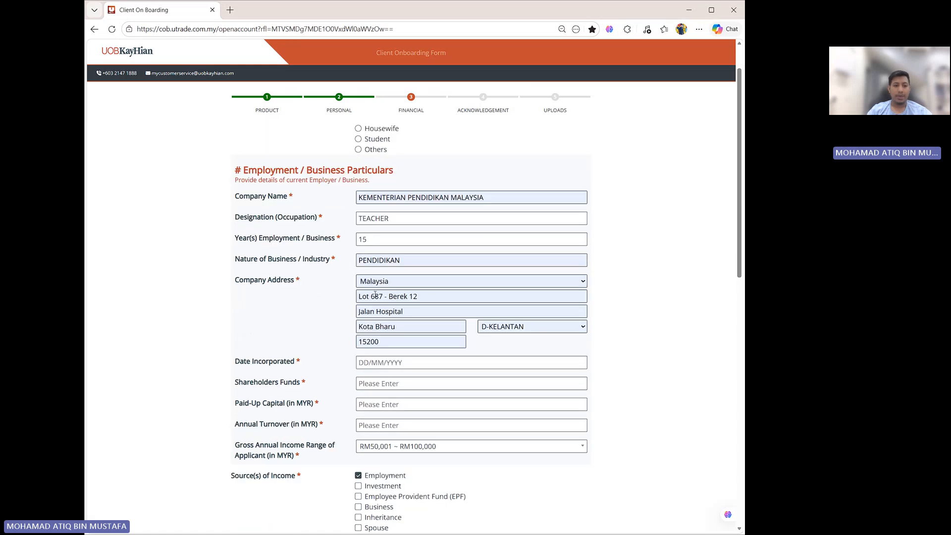
pyautogui.click(369, 328)
pyautogui.scroll(-1, 250, 317)
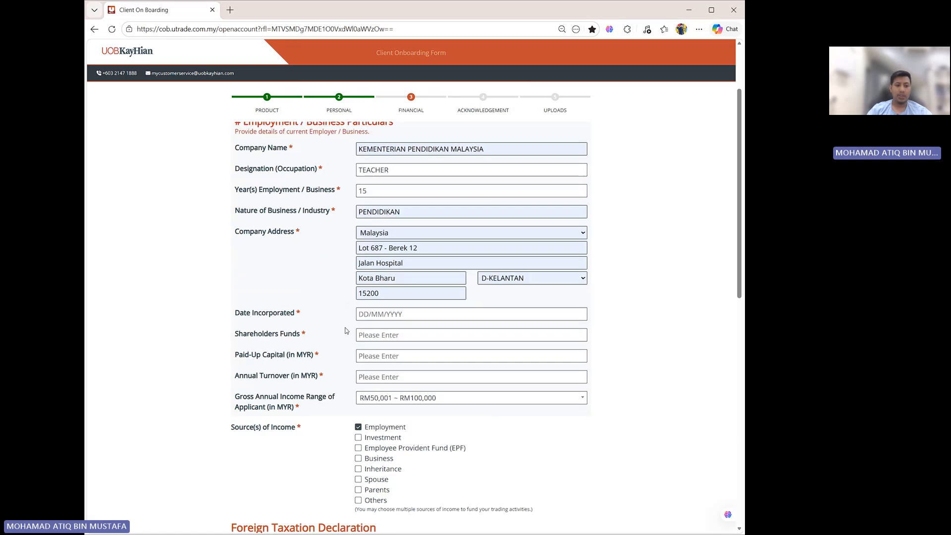
pyautogui.click(390, 334)
pyautogui.scroll(-2, 336, 359)
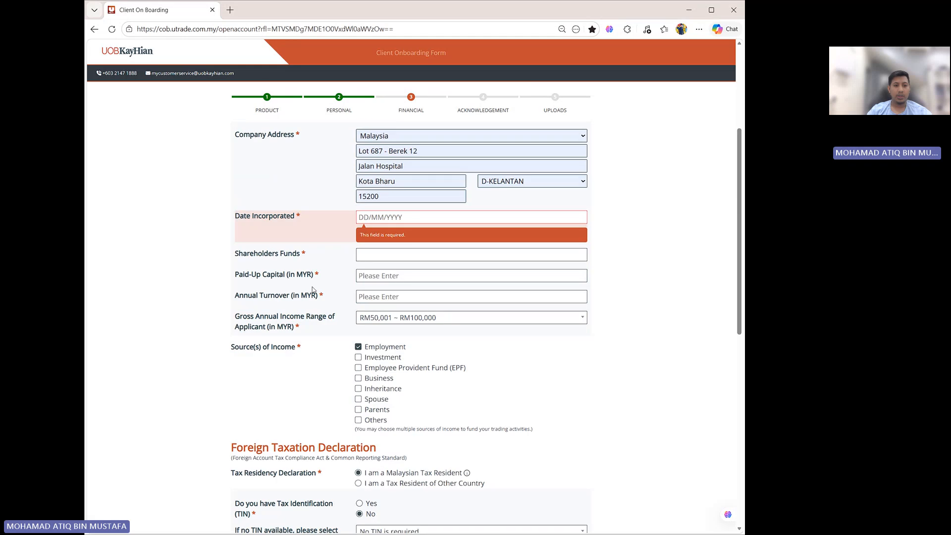
pyautogui.click(373, 276)
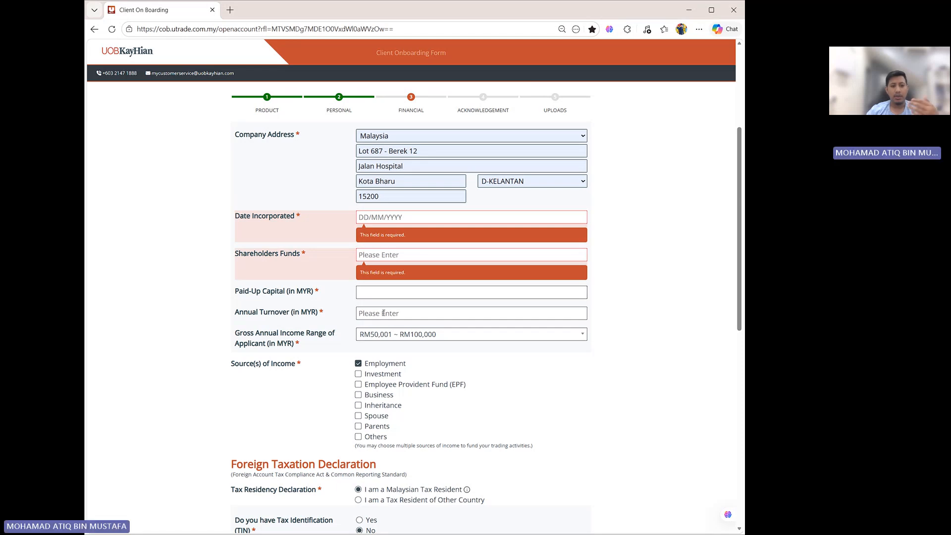
pyautogui.click(383, 313)
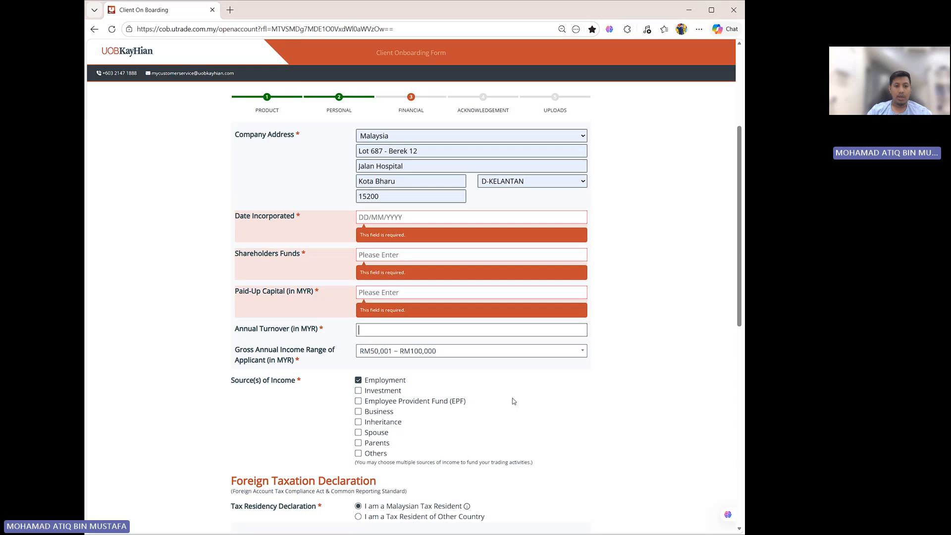
pyautogui.scroll(4, 514, 402)
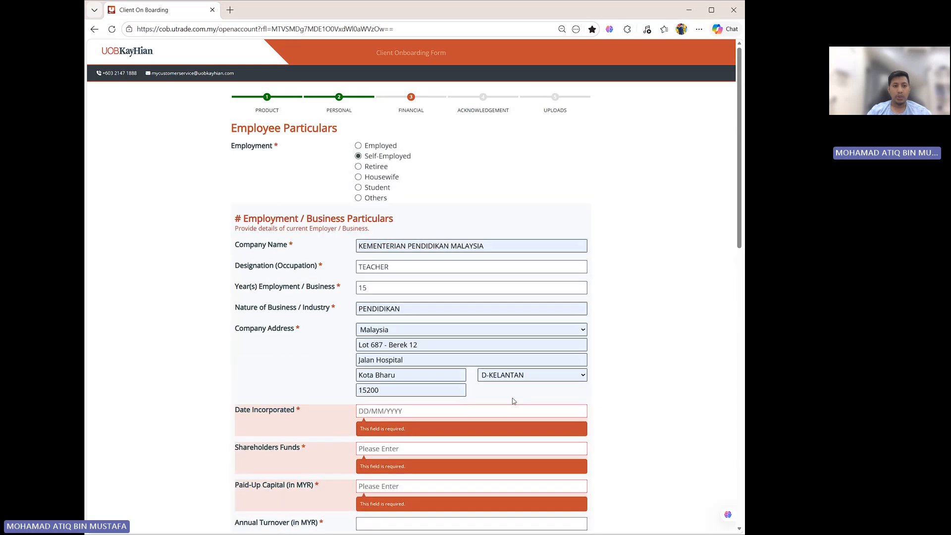
# - Switch employment to Retiree and fill the previous company name as FPG OLEOCHEMICALS SDN NHD from saved info
pyautogui.click(358, 167)
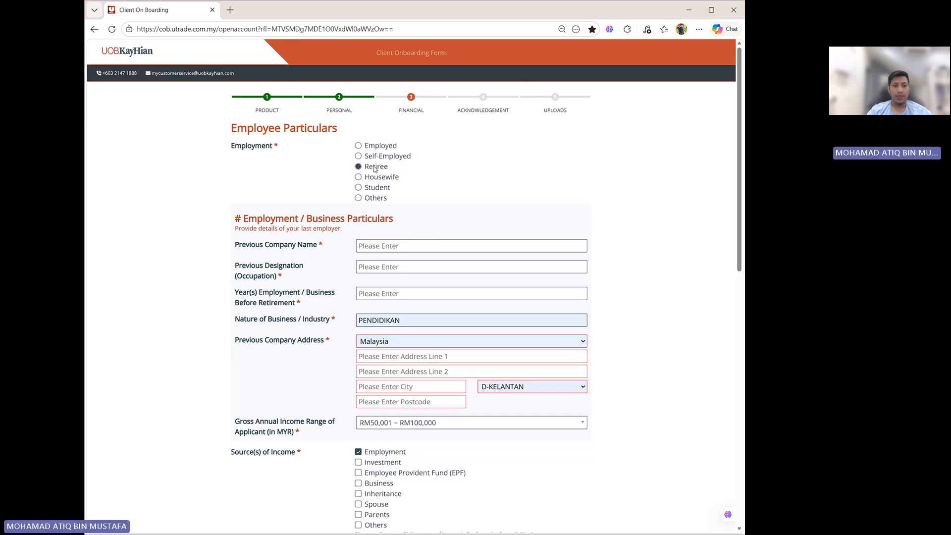
pyautogui.click(370, 245)
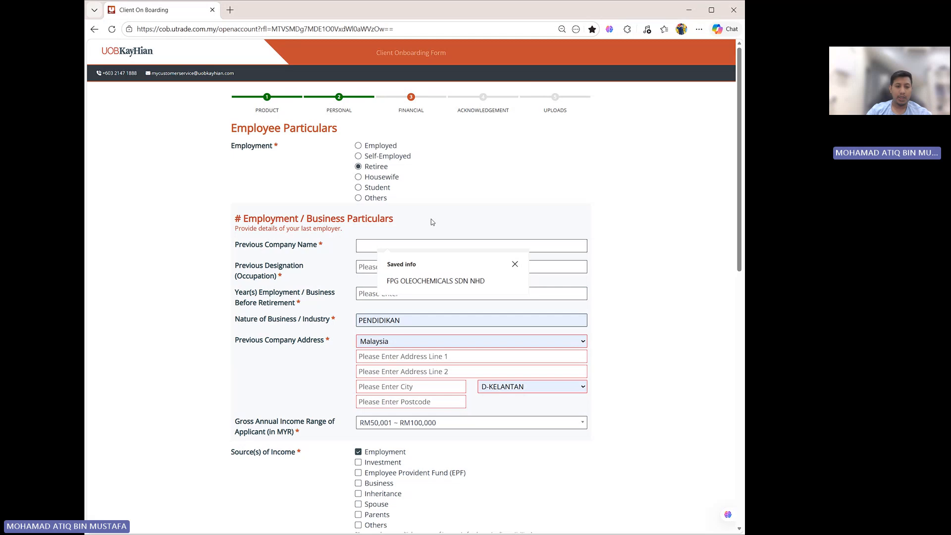
pyautogui.click(431, 282)
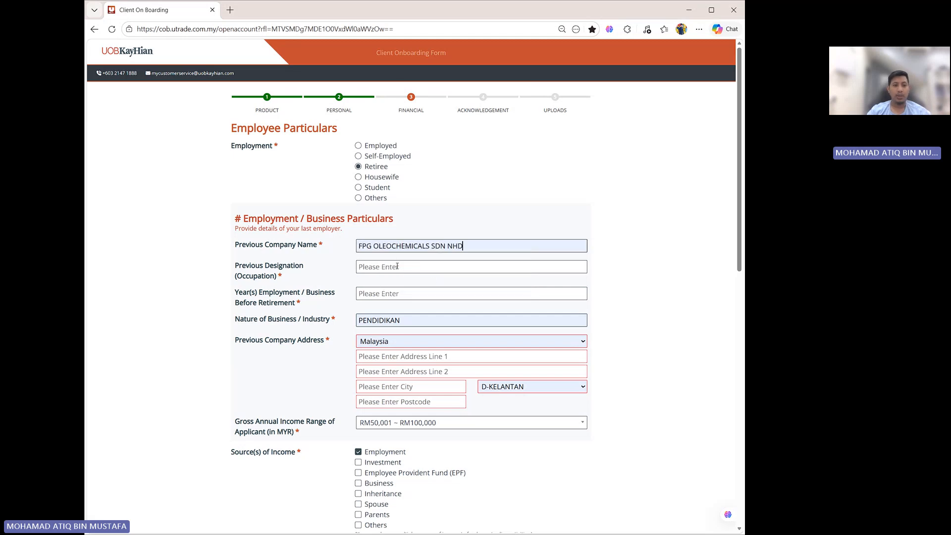
# - Fill the previous designation as ENGINEER and years of employment before retirement as 16 from saved info
pyautogui.click(413, 266)
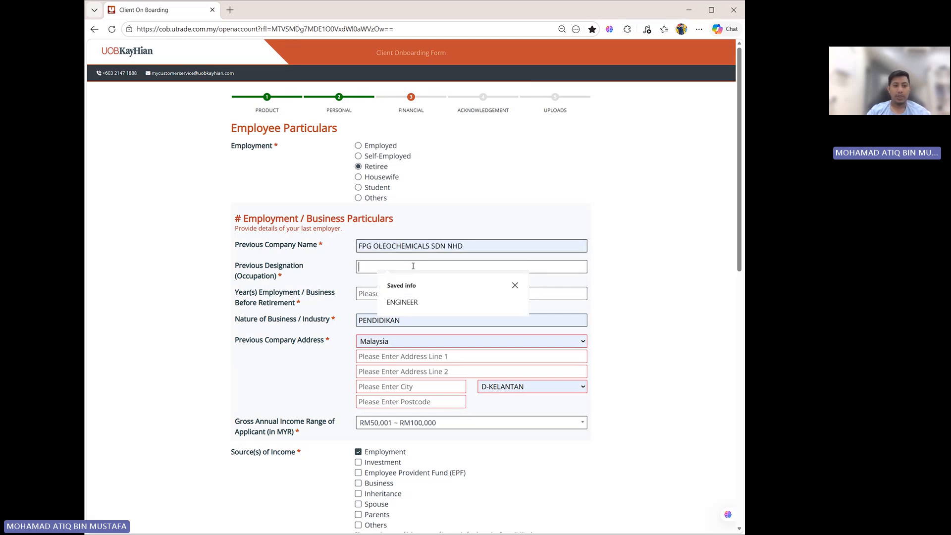
pyautogui.click(415, 303)
pyautogui.click(358, 294)
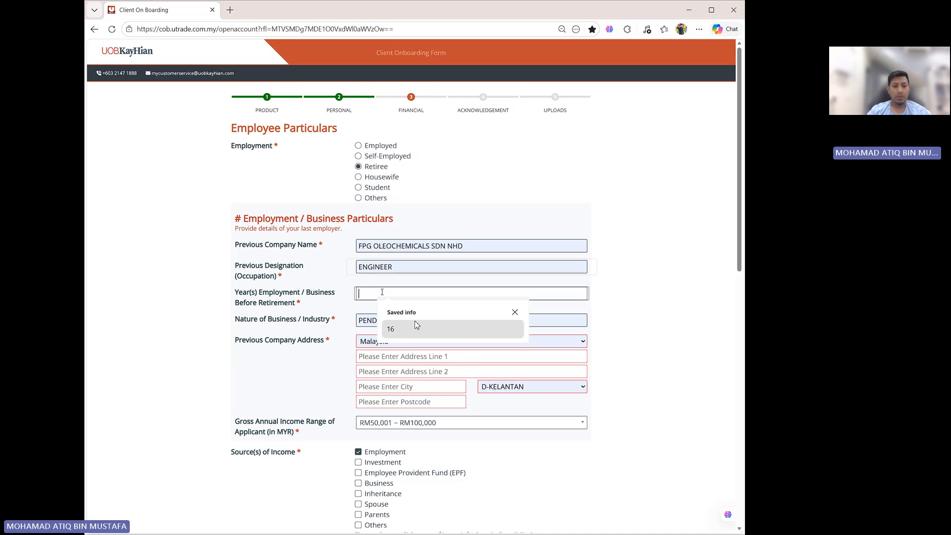
pyautogui.click(417, 328)
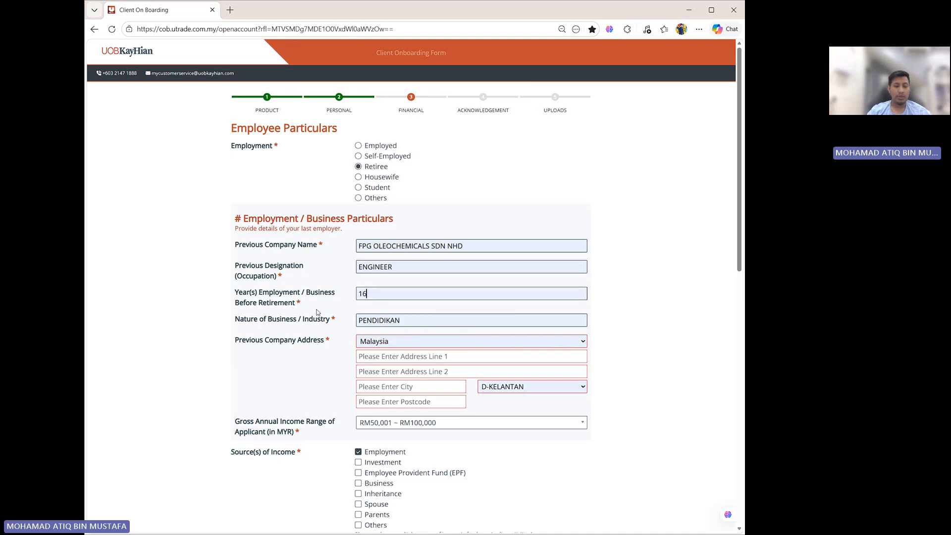
# - Fill the previous company address from saved info
pyautogui.click(396, 320)
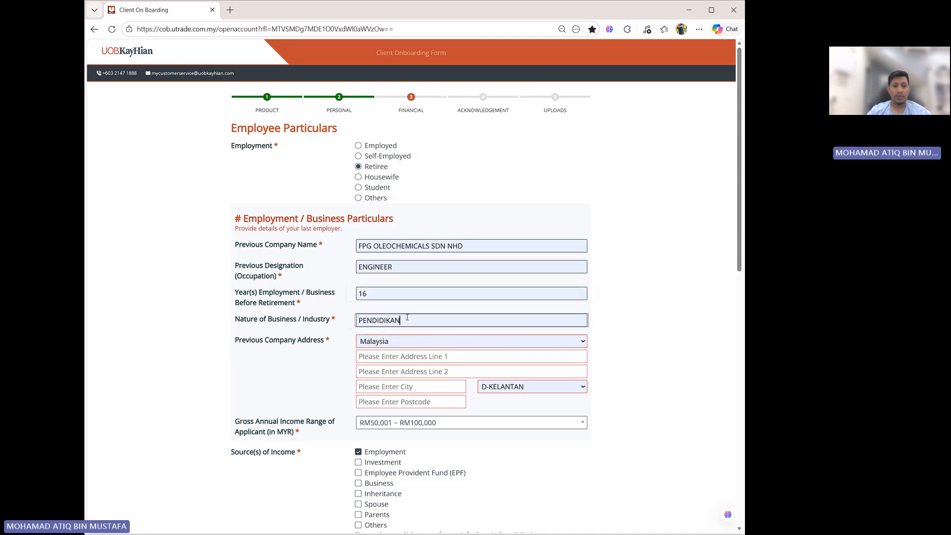
pyautogui.click(391, 356)
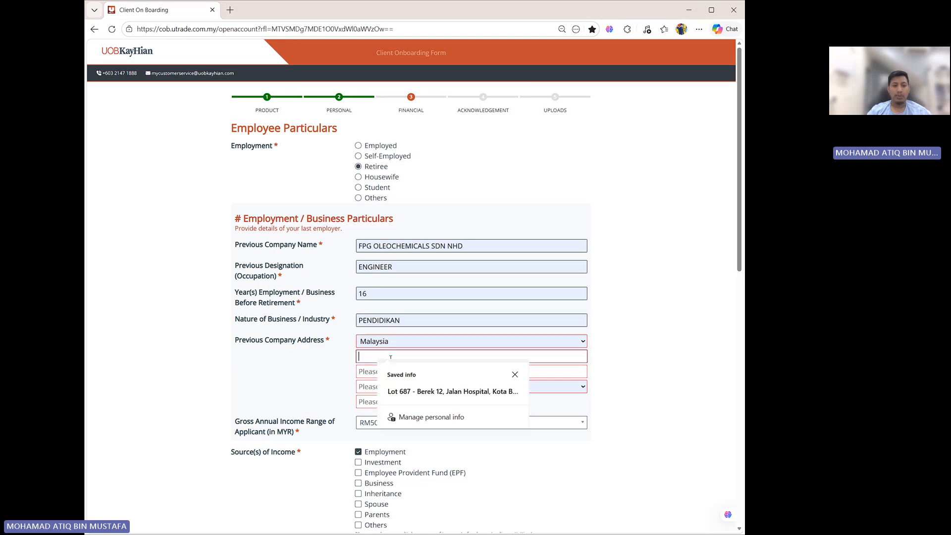
pyautogui.click(384, 392)
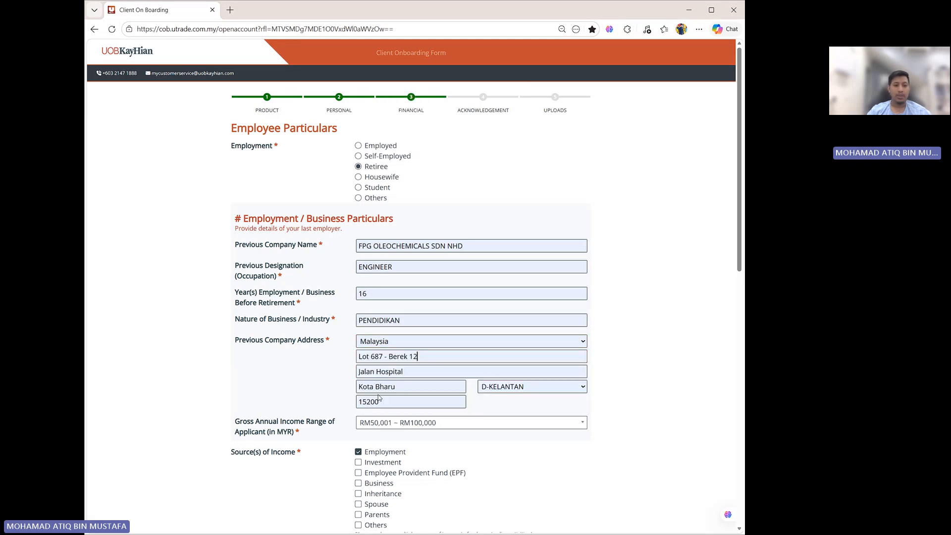
# - Deselect Employment and select Employee Provident Fund (EPF) as sources of income
pyautogui.scroll(-1, 343, 392)
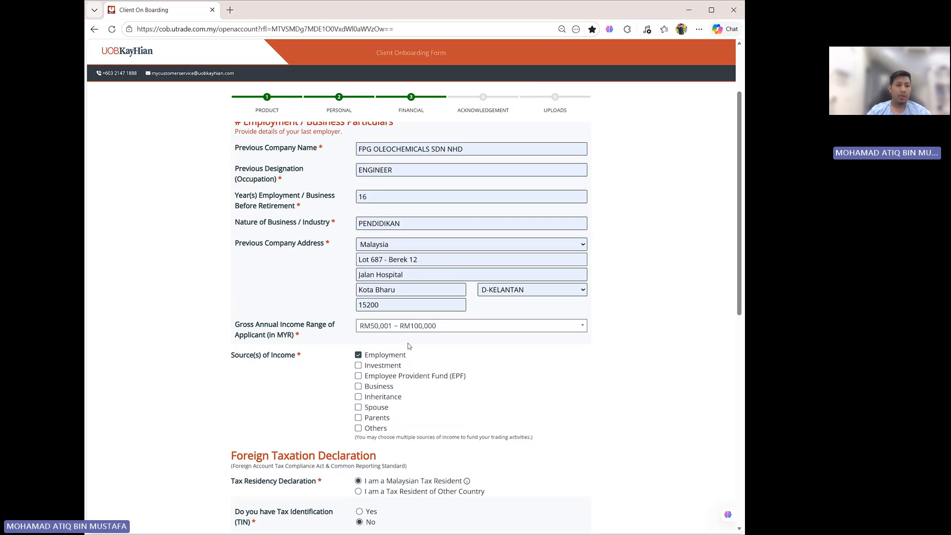
pyautogui.click(358, 355)
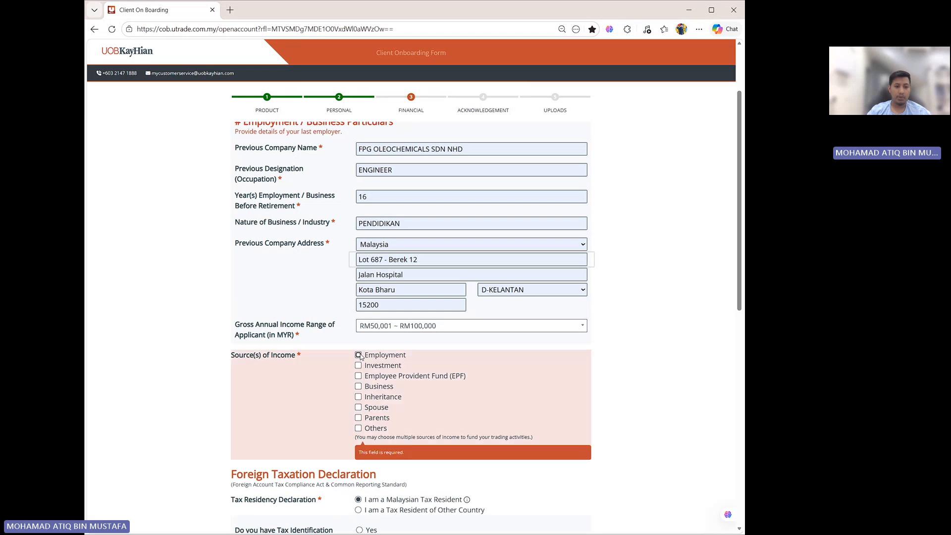
pyautogui.click(358, 376)
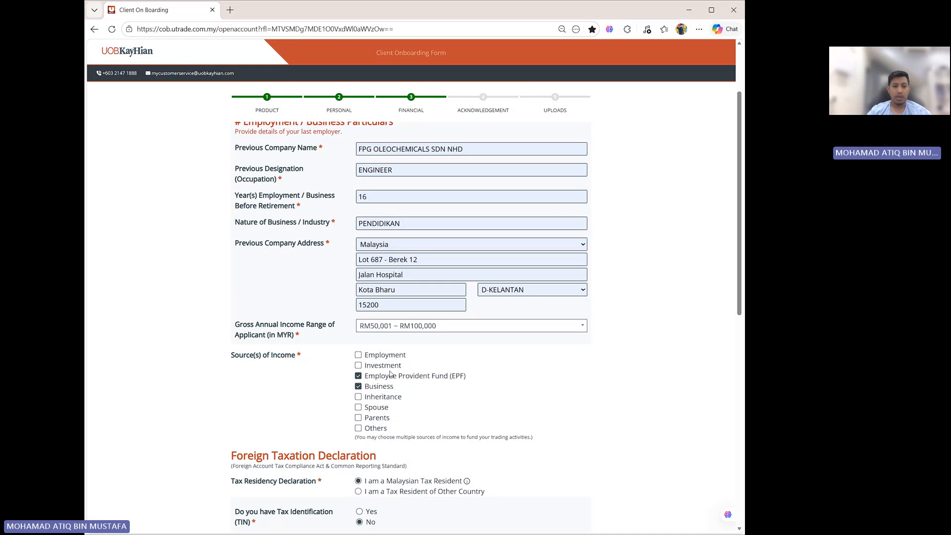
# - Try the Housewife and Student employment options to review their income provider fields
pyautogui.scroll(2, 446, 401)
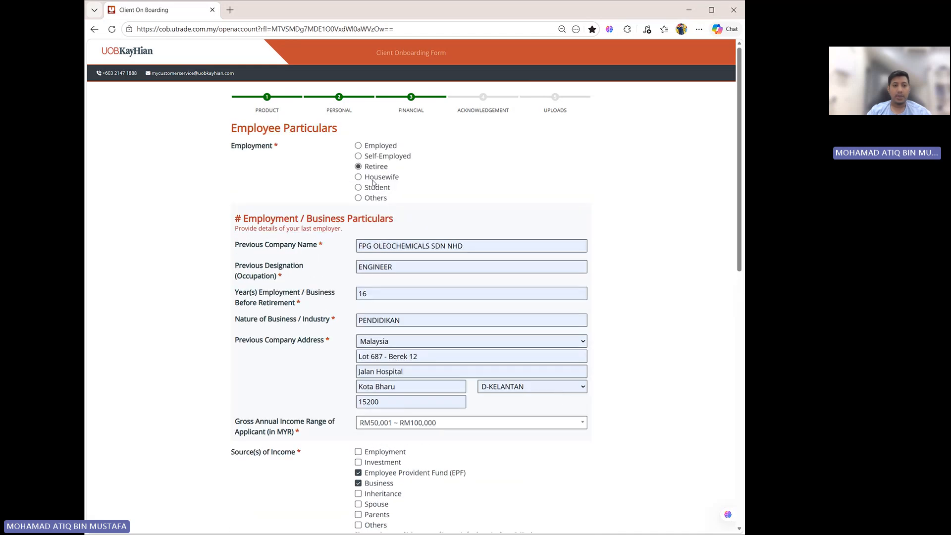
pyautogui.click(358, 177)
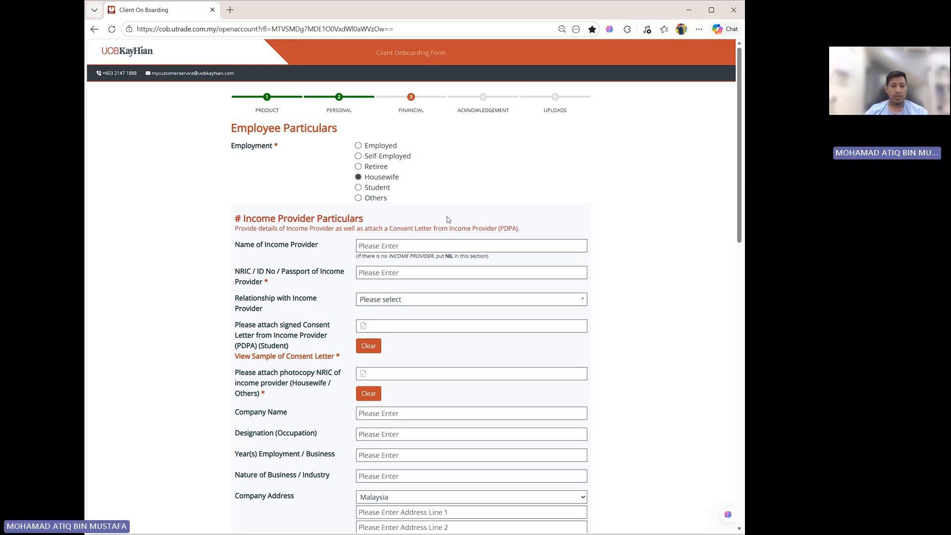
pyautogui.scroll(-2, 512, 353)
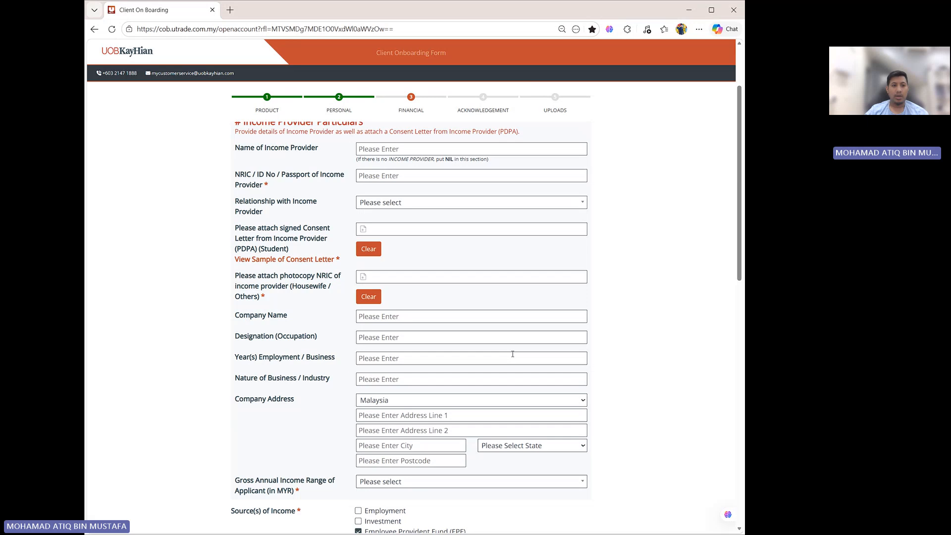
pyautogui.scroll(2, 512, 354)
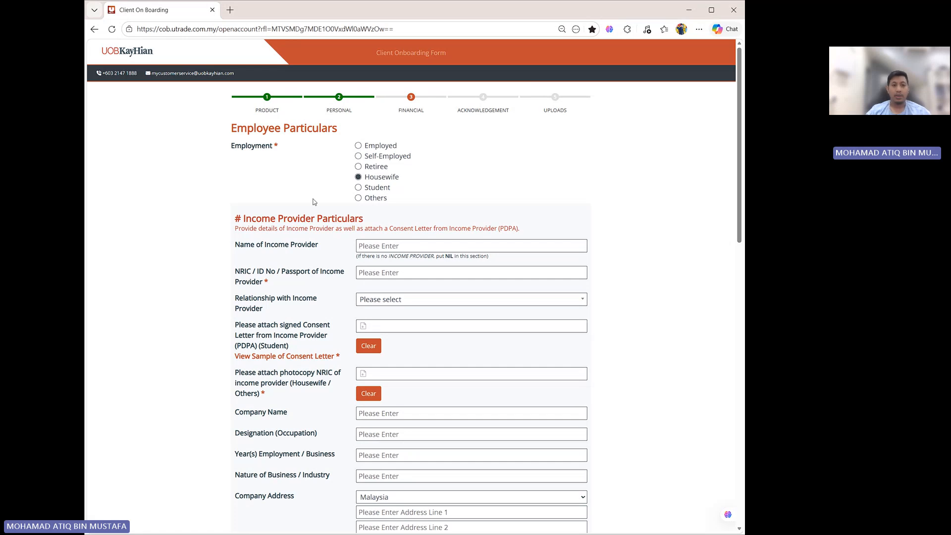
pyautogui.click(358, 188)
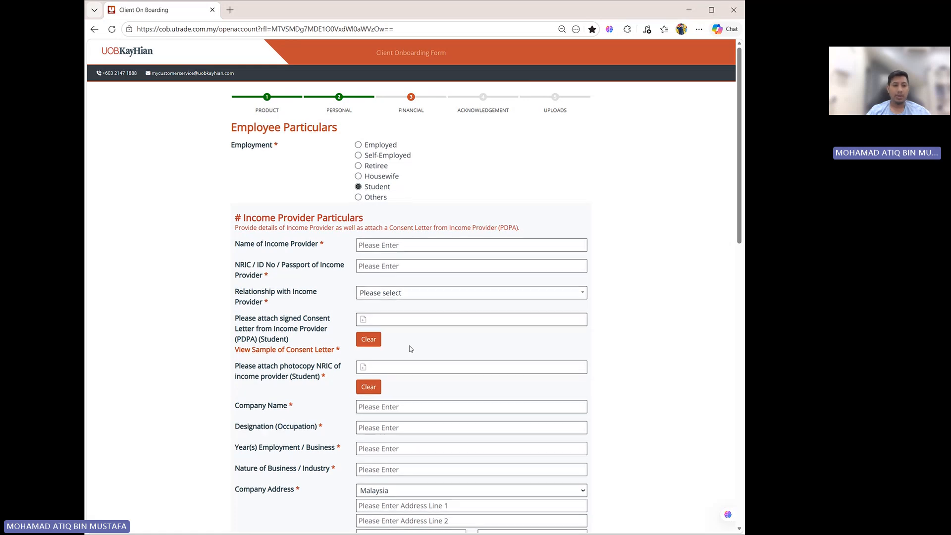
pyautogui.scroll(-3, 411, 348)
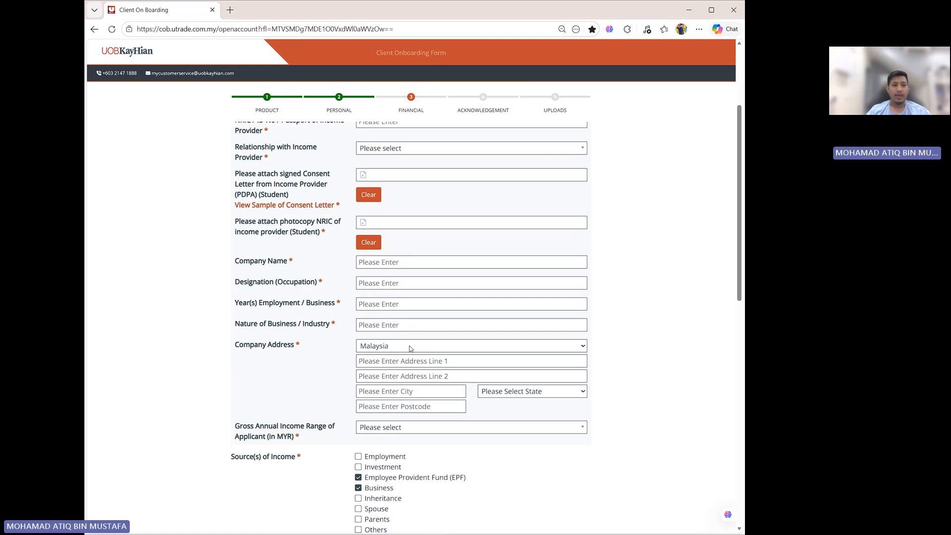
pyautogui.scroll(1, 410, 349)
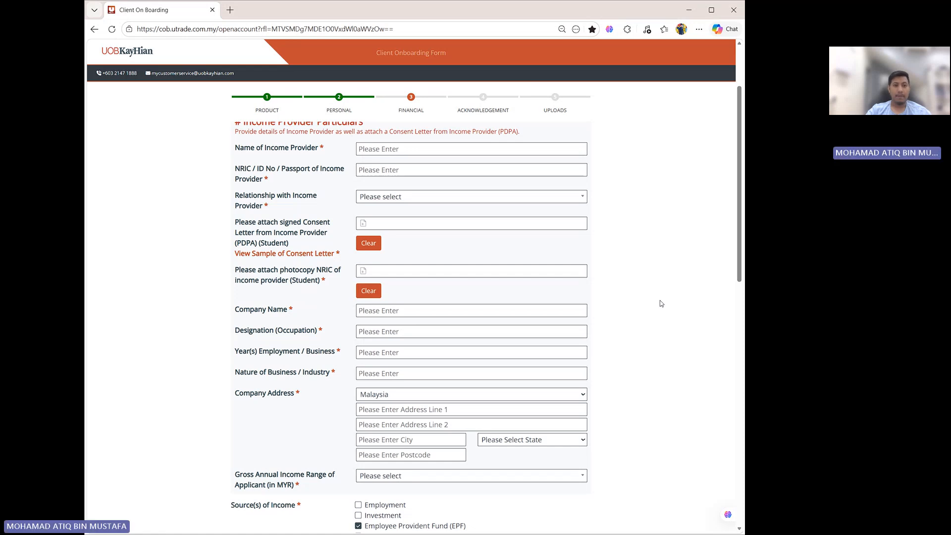
pyautogui.scroll(2, 660, 300)
pyautogui.scroll(-12, 660, 303)
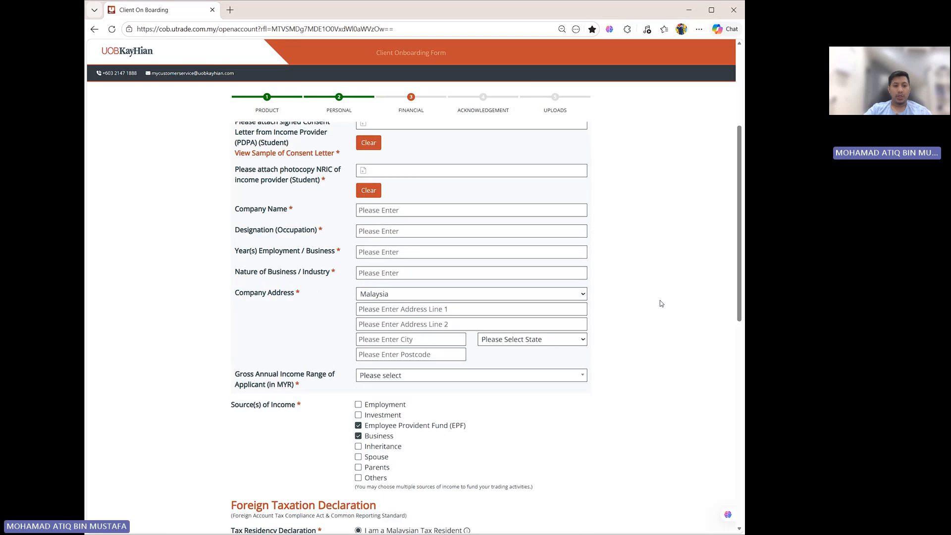
pyautogui.scroll(12, 661, 304)
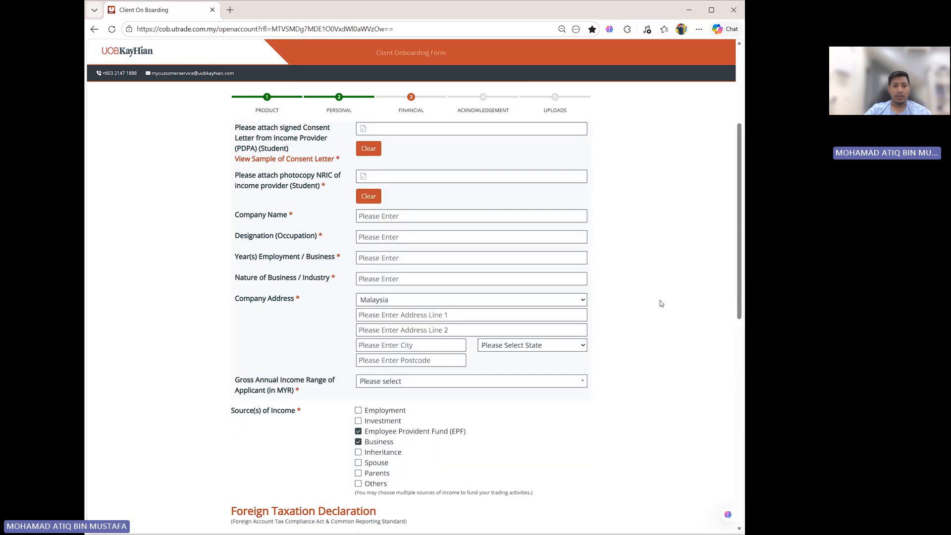
# - Switch employment to Employed and fill the company address from saved info
pyautogui.click(358, 146)
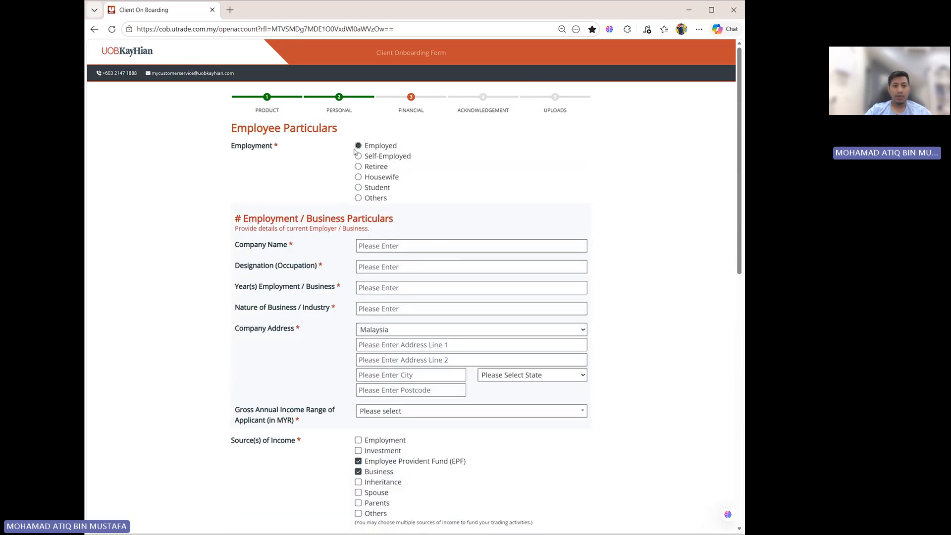
pyautogui.scroll(-3, 398, 196)
pyautogui.click(398, 197)
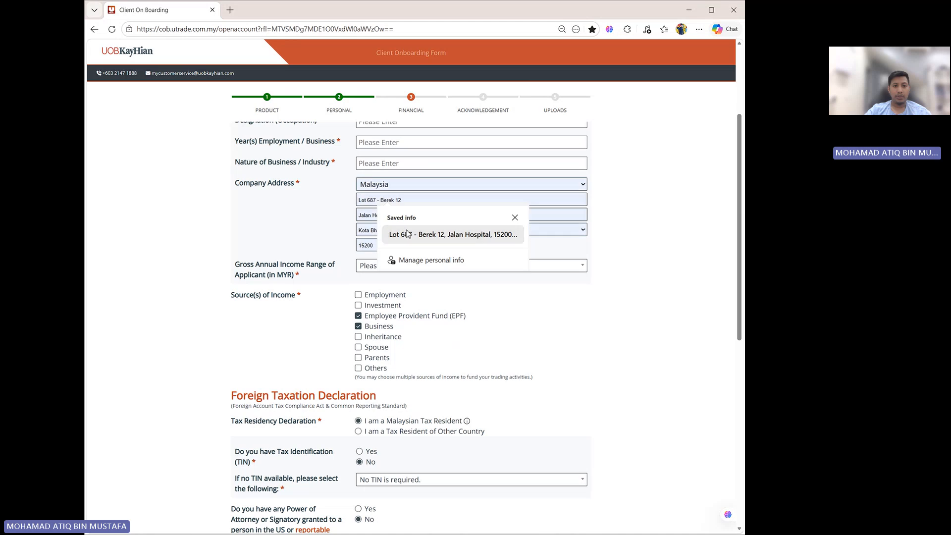
pyautogui.click(406, 233)
# - Fill the company name as KEMENTERIAN PENDIDIKAN MALAYSIA and the designation as GURU from saved info
pyautogui.scroll(1, 388, 195)
pyautogui.scroll(1, 389, 195)
pyautogui.click(389, 197)
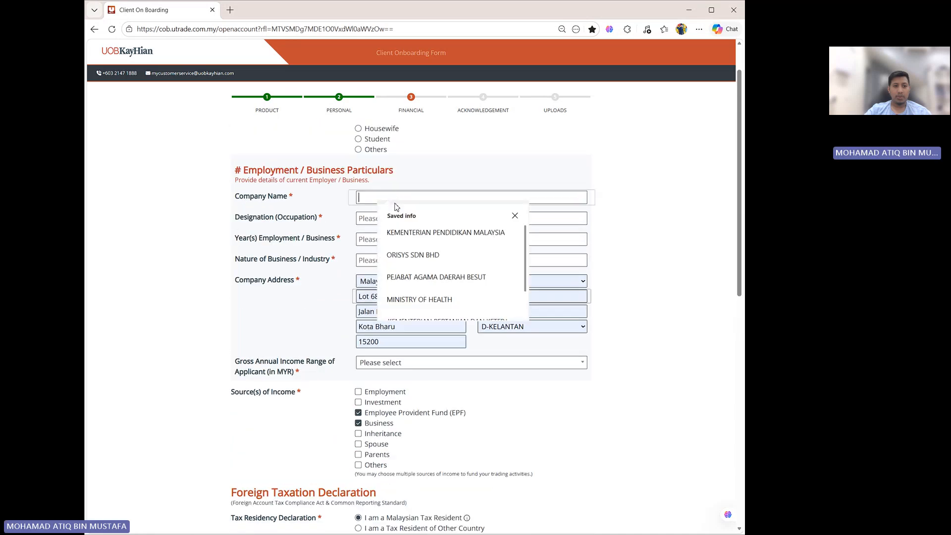
pyautogui.click(406, 232)
pyautogui.click(386, 218)
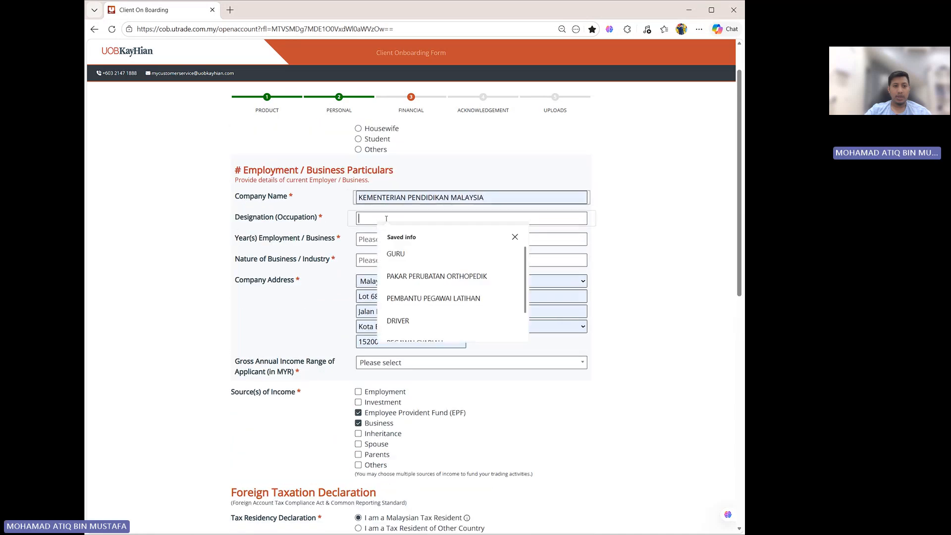
pyautogui.click(414, 254)
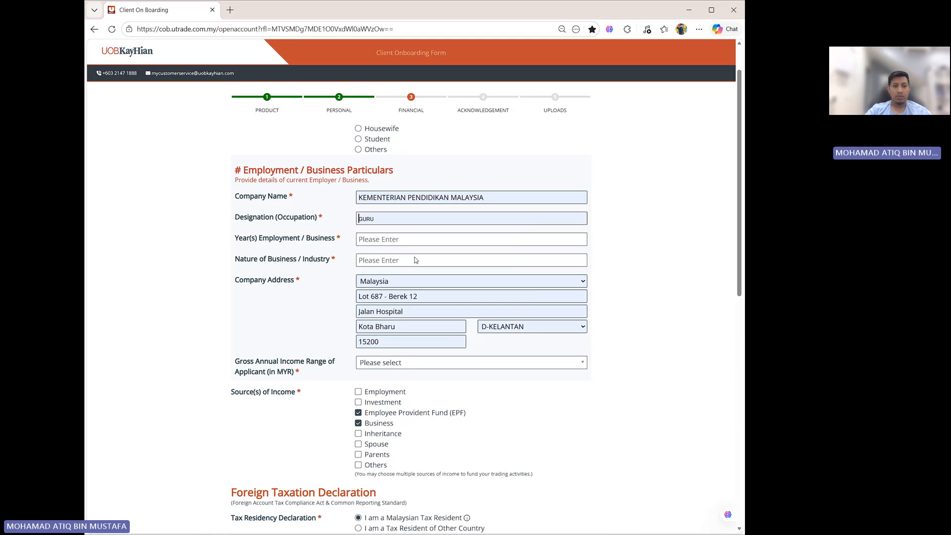
# - Fill years of employment as 20 and nature of business as PENDIDIKAN from saved info
pyautogui.click(379, 239)
pyautogui.click(399, 278)
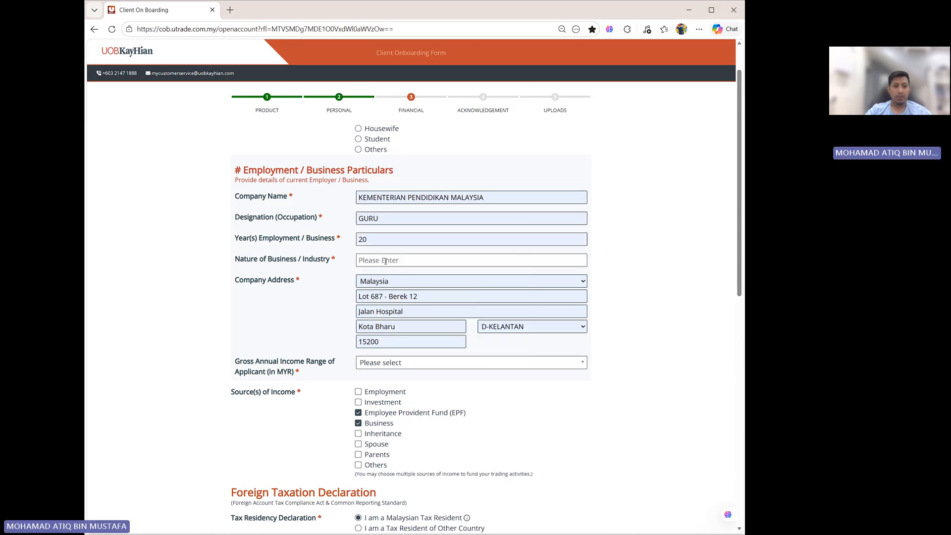
pyautogui.click(400, 260)
pyautogui.click(403, 298)
# - Set the gross annual income range to RM25,001 ~ RM50,000
pyautogui.scroll(-1, 404, 307)
pyautogui.click(404, 314)
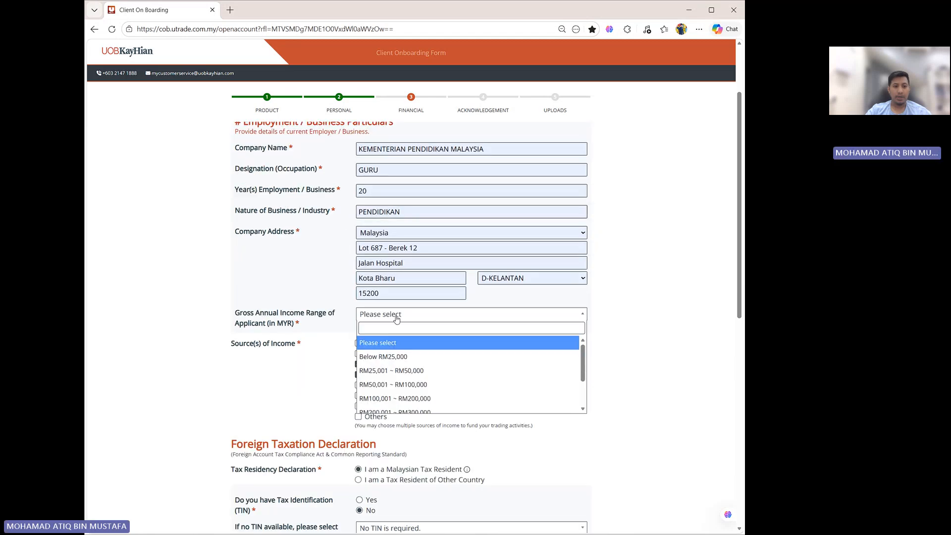
pyautogui.click(407, 370)
# - Set the source of income to Employment only, deselecting Employee Provident Fund (EPF) and Business
pyautogui.scroll(-2, 408, 379)
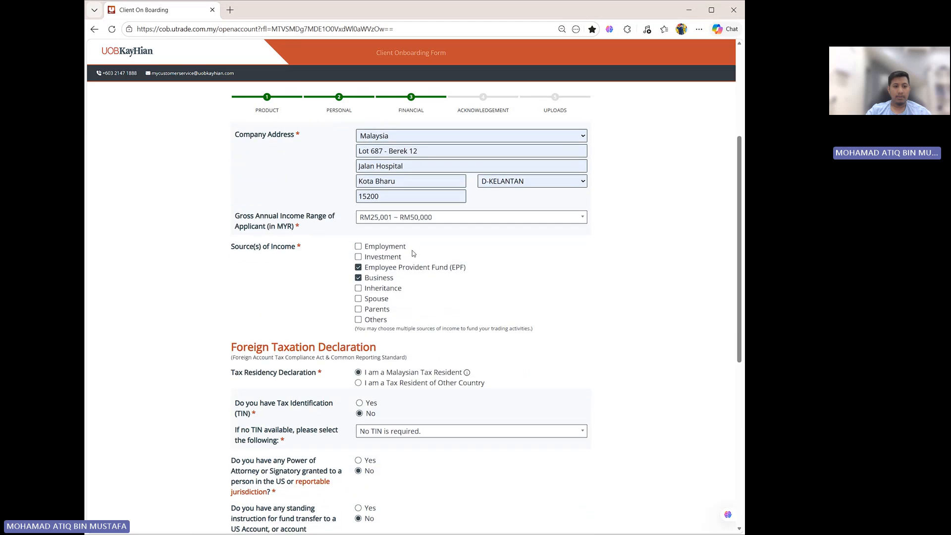
pyautogui.click(358, 247)
pyautogui.click(358, 267)
pyautogui.click(358, 277)
# - Proceed to the next section of the onboarding form
pyautogui.scroll(-1, 440, 311)
pyautogui.scroll(-2, 369, 349)
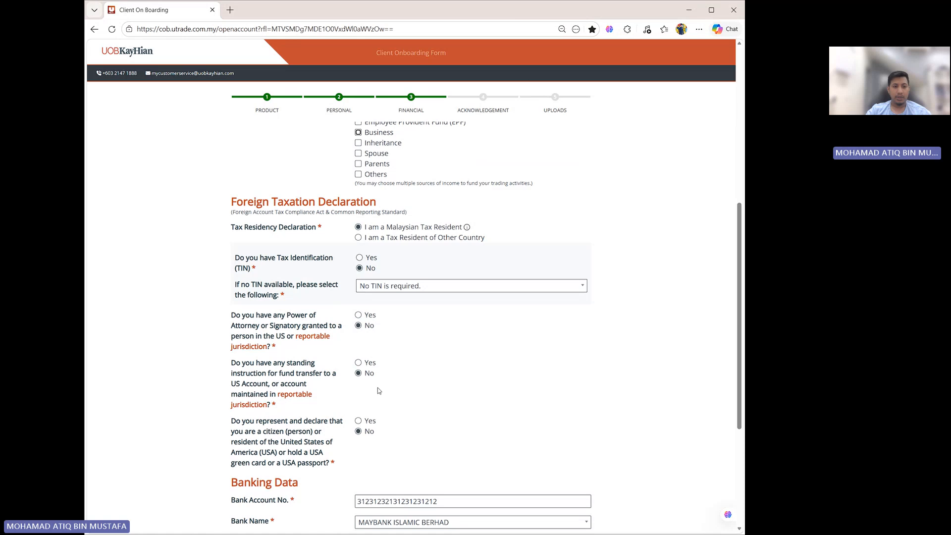
pyautogui.scroll(-3, 378, 391)
pyautogui.click(509, 429)
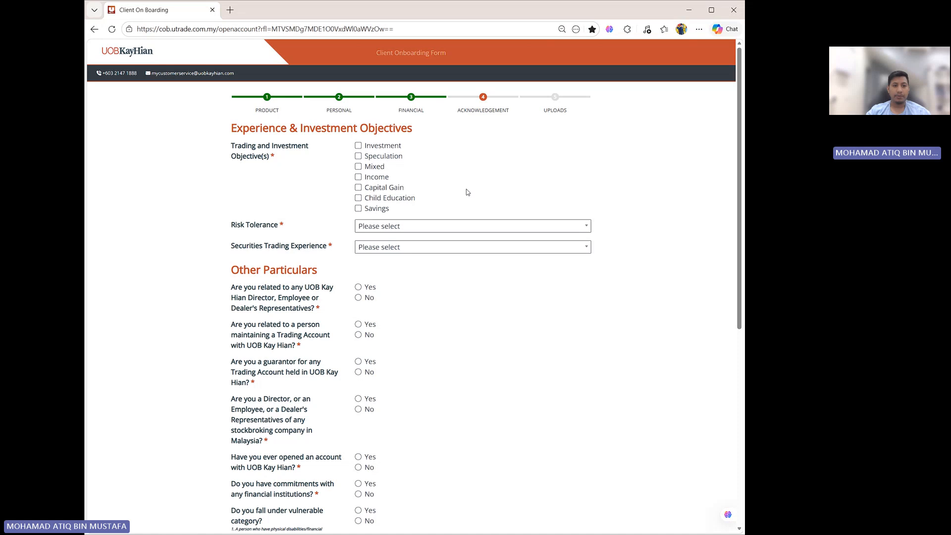
# - Set the trading objective to Investment, risk tolerance to Moderate and securities trading experience to No Trading Experience
pyautogui.click(360, 147)
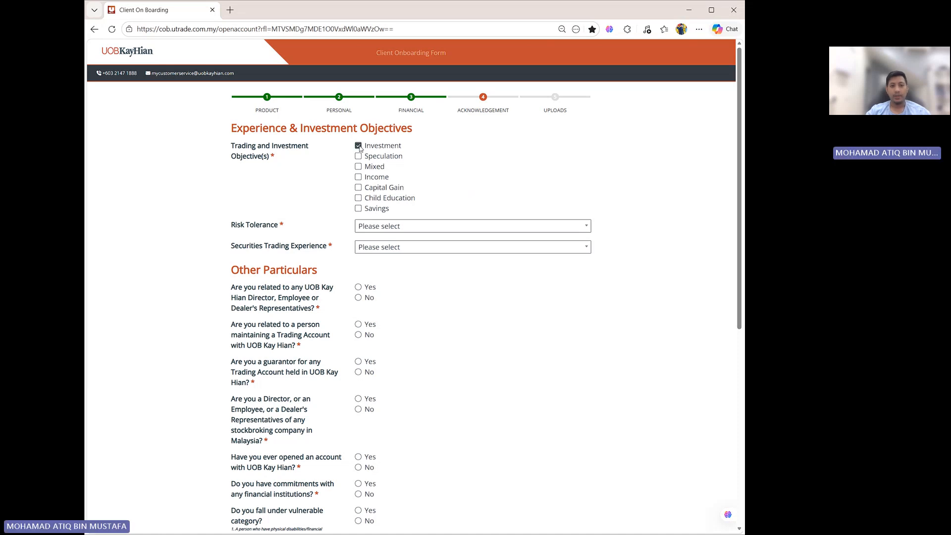
pyautogui.click(395, 227)
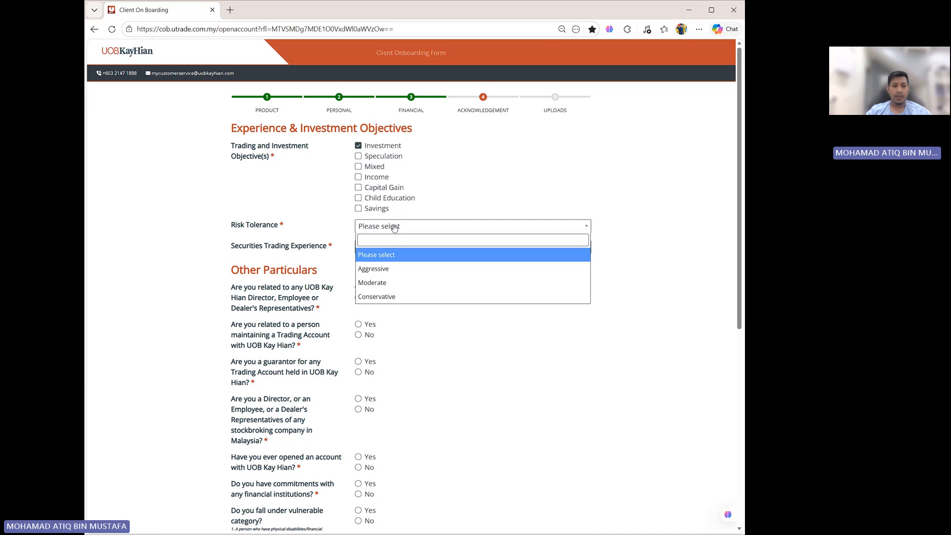
pyautogui.click(375, 283)
pyautogui.click(395, 250)
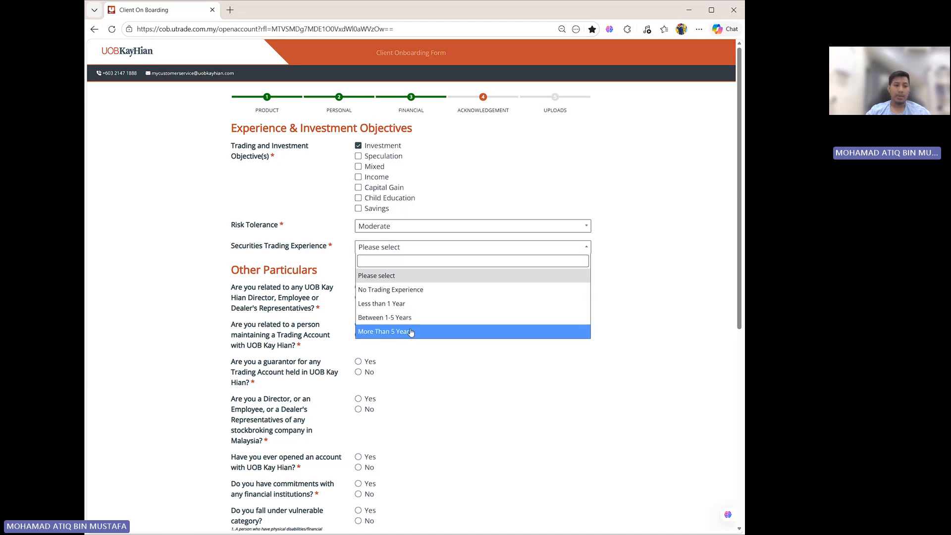
pyautogui.click(449, 291)
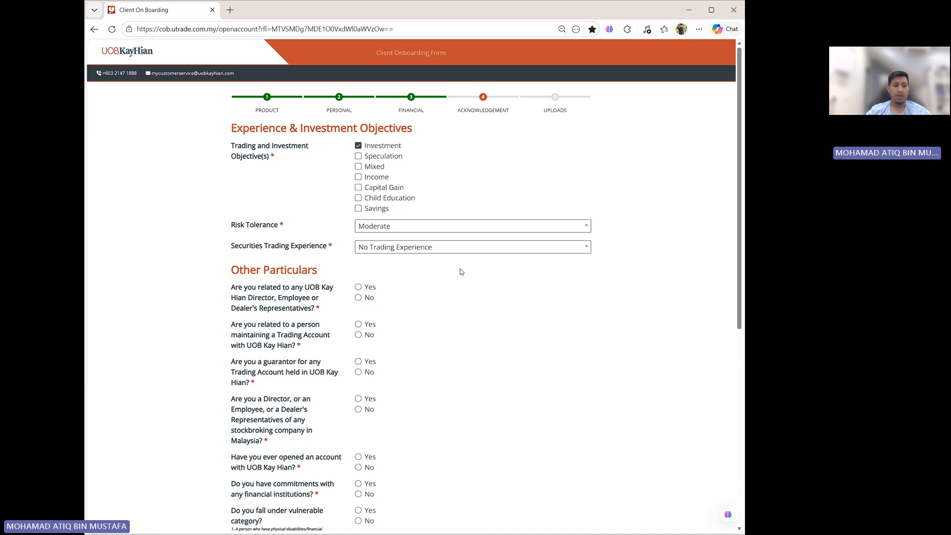
# - Answer No to being related to UOB Kay Hian staff or account holders and to being a guarantor
pyautogui.scroll(-1, 471, 303)
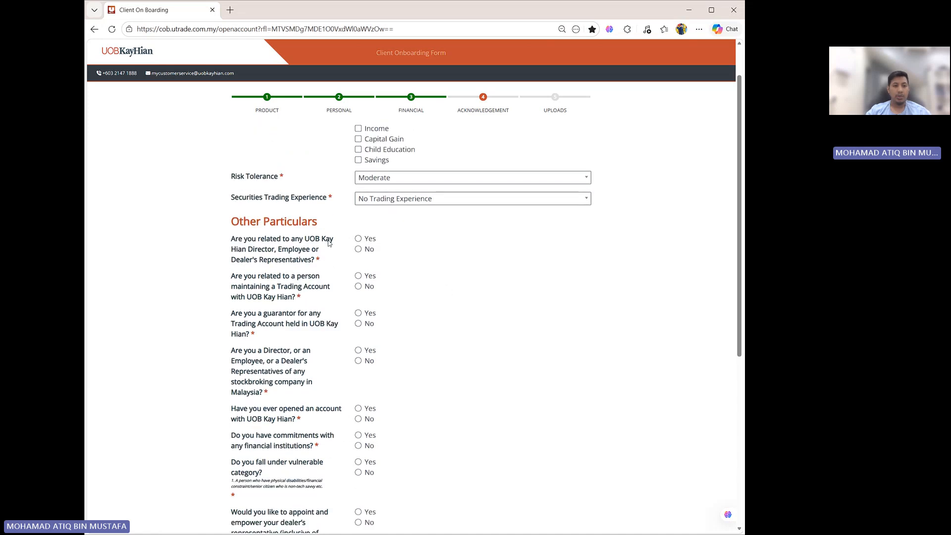
pyautogui.click(359, 249)
pyautogui.click(359, 287)
pyautogui.click(358, 323)
# - Answer No to the director, previous account, financial commitments and vulnerable category questions
pyautogui.scroll(-2, 359, 325)
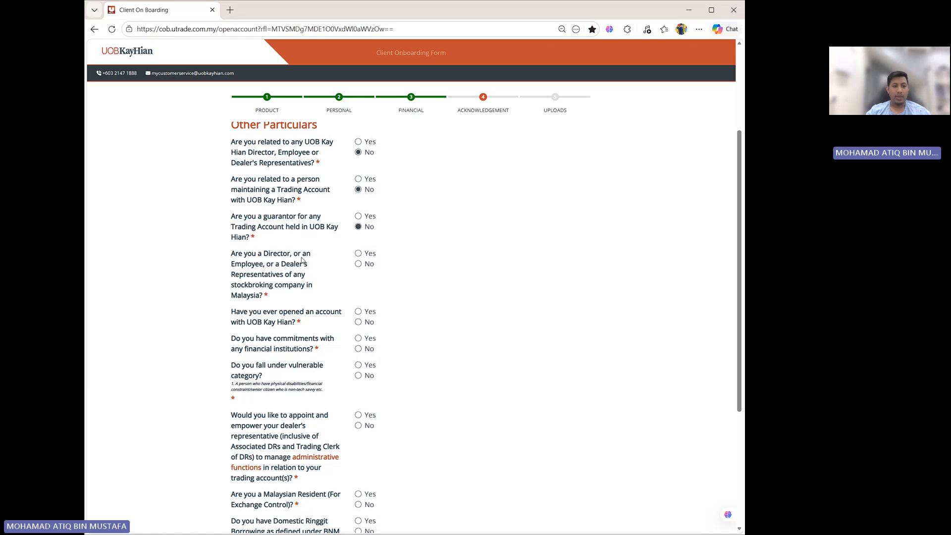
pyautogui.click(358, 264)
pyautogui.click(358, 322)
pyautogui.scroll(-1, 518, 310)
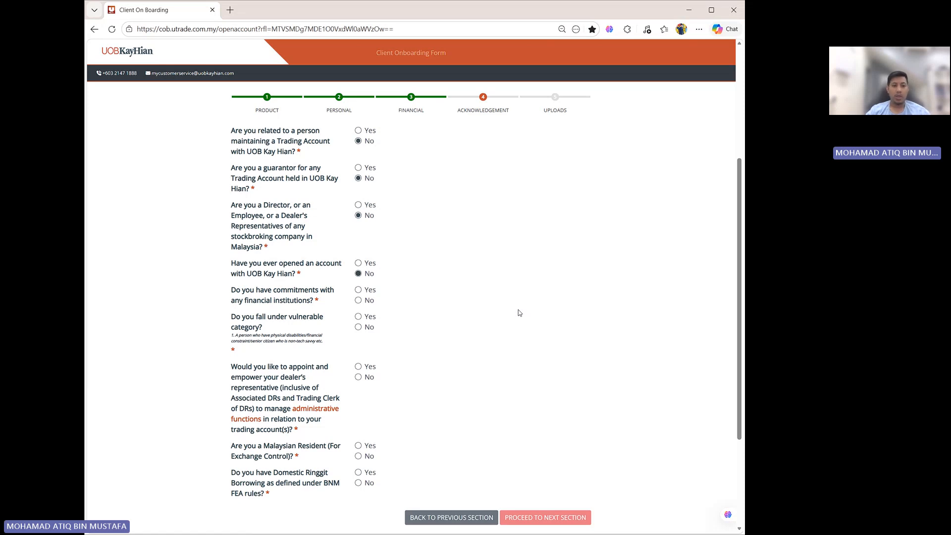
pyautogui.click(358, 300)
pyautogui.scroll(-1, 535, 301)
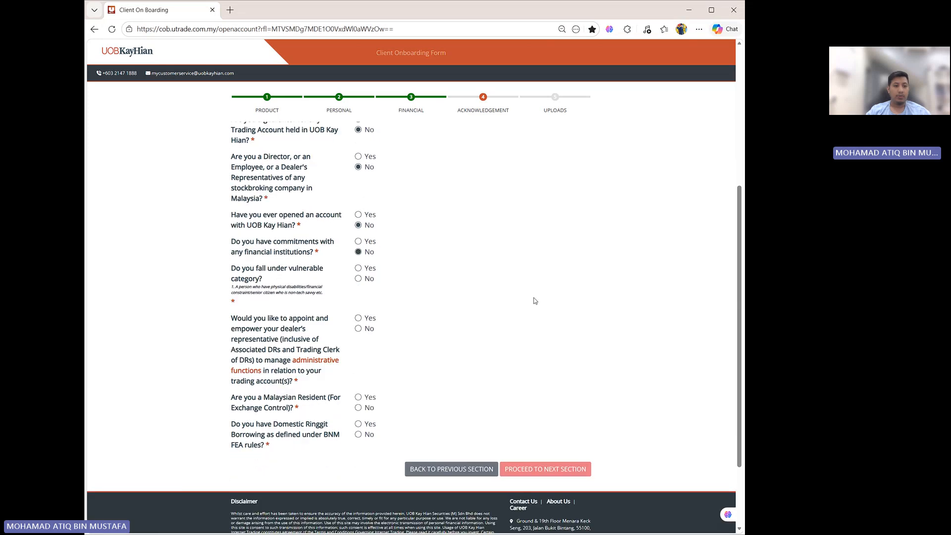
pyautogui.click(358, 278)
pyautogui.scroll(-1, 482, 306)
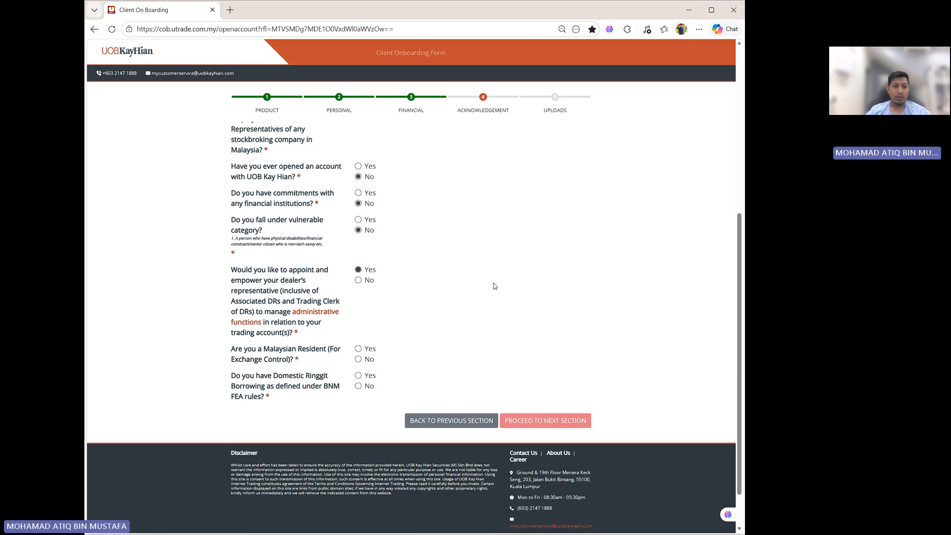
pyautogui.scroll(-1, 493, 284)
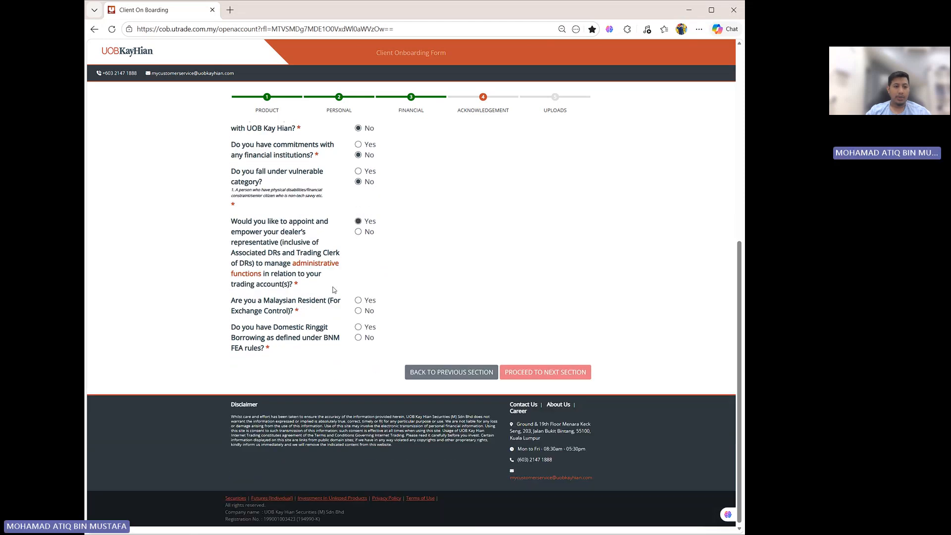
# - Answer Yes to being a Malaysian resident and No to domestic ringgit borrowing, and proceed to the uploads section
pyautogui.click(359, 301)
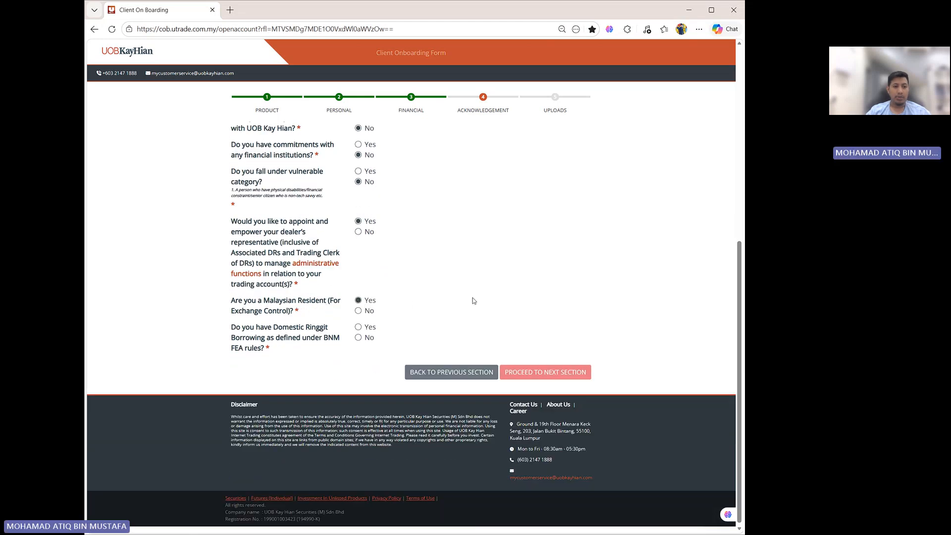
pyautogui.click(358, 338)
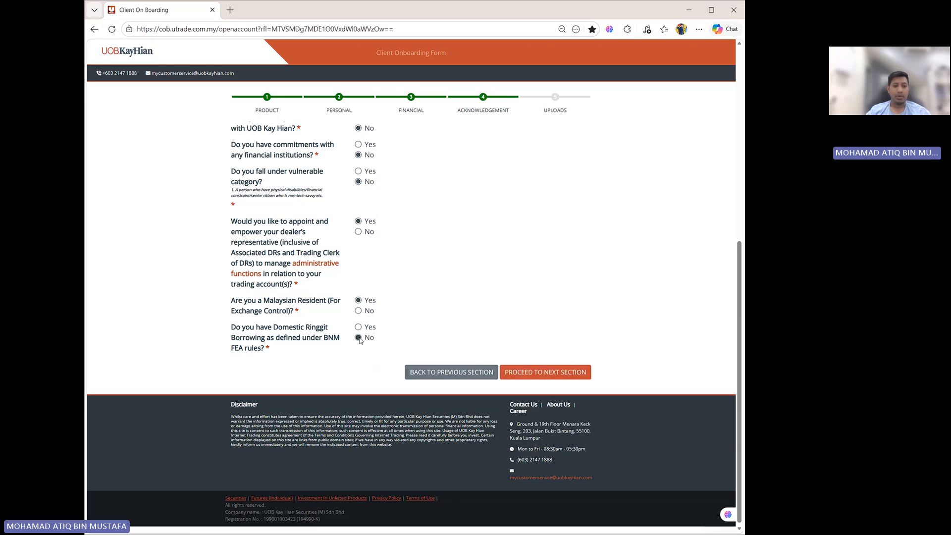
pyautogui.click(537, 378)
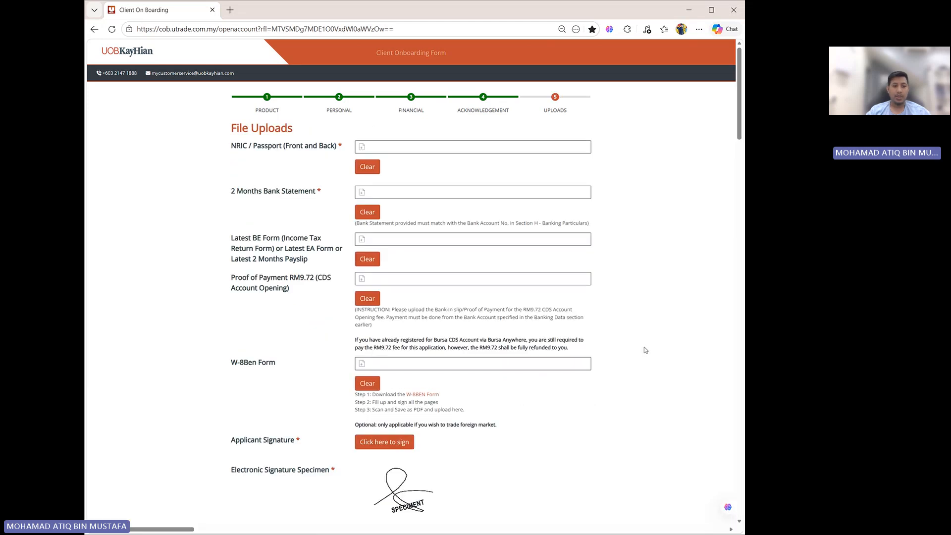
pyautogui.scroll(-1, 644, 347)
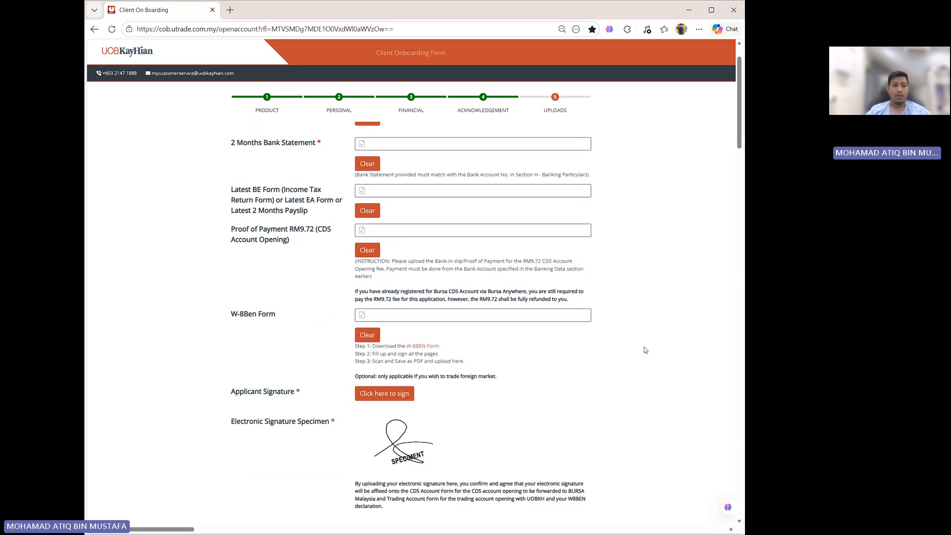
pyautogui.scroll(1, 643, 347)
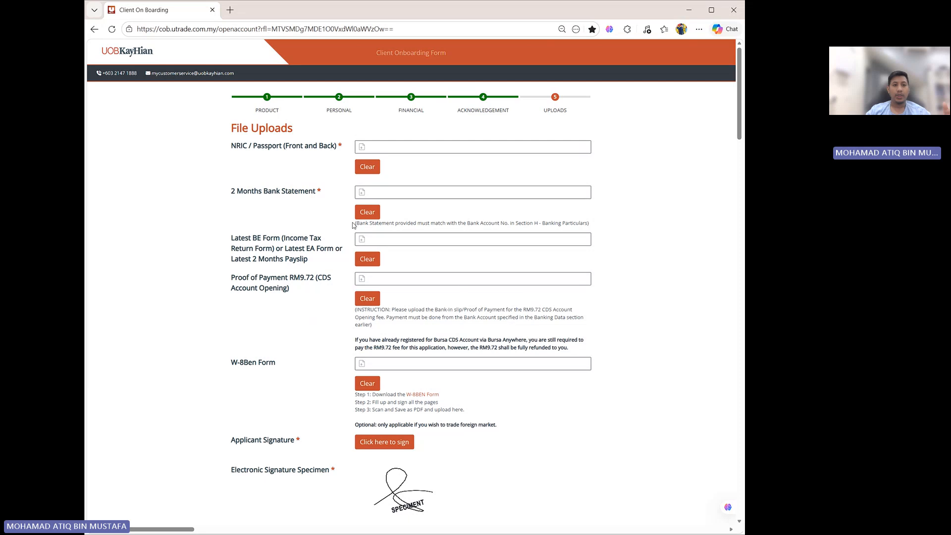
pyautogui.click(362, 151)
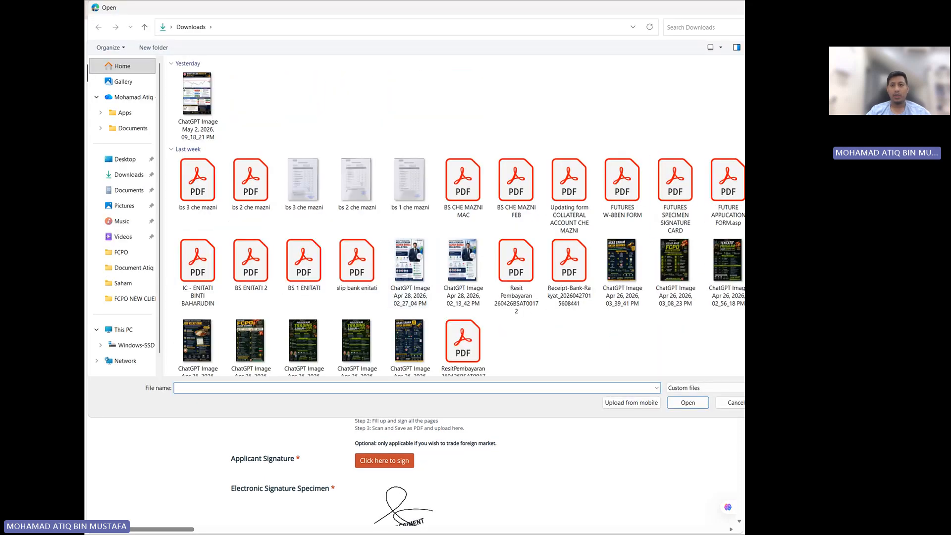
pyautogui.press('Escape')
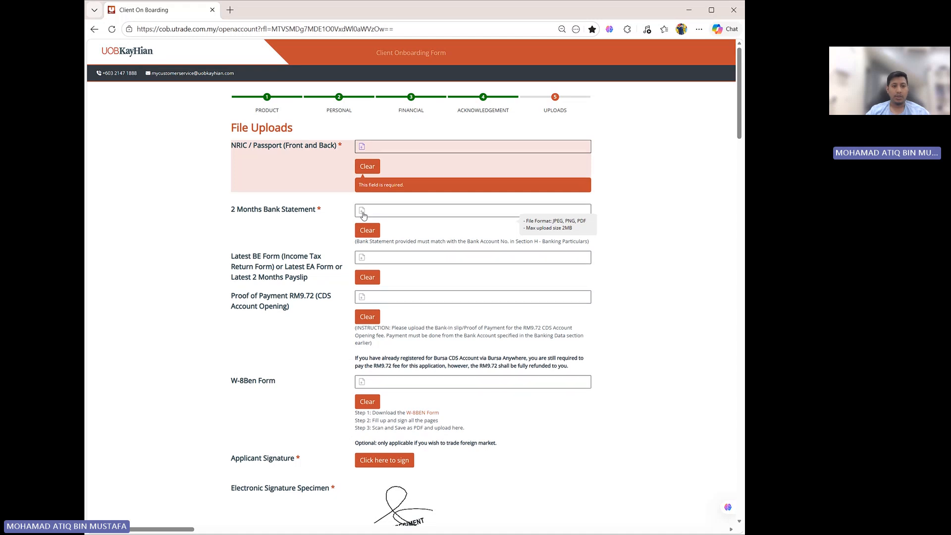
pyautogui.scroll(-1, 362, 214)
pyautogui.click(362, 168)
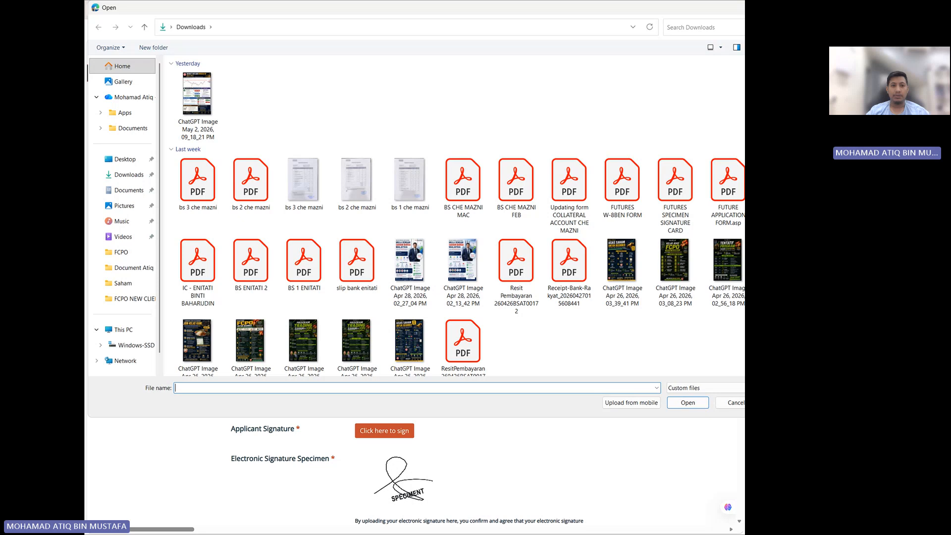
pyautogui.press('Escape')
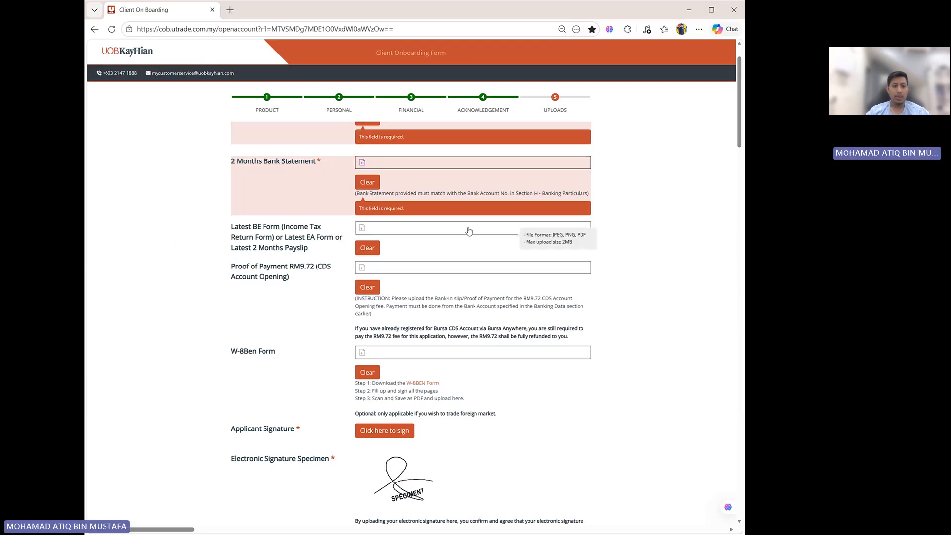
pyautogui.scroll(-1, 334, 223)
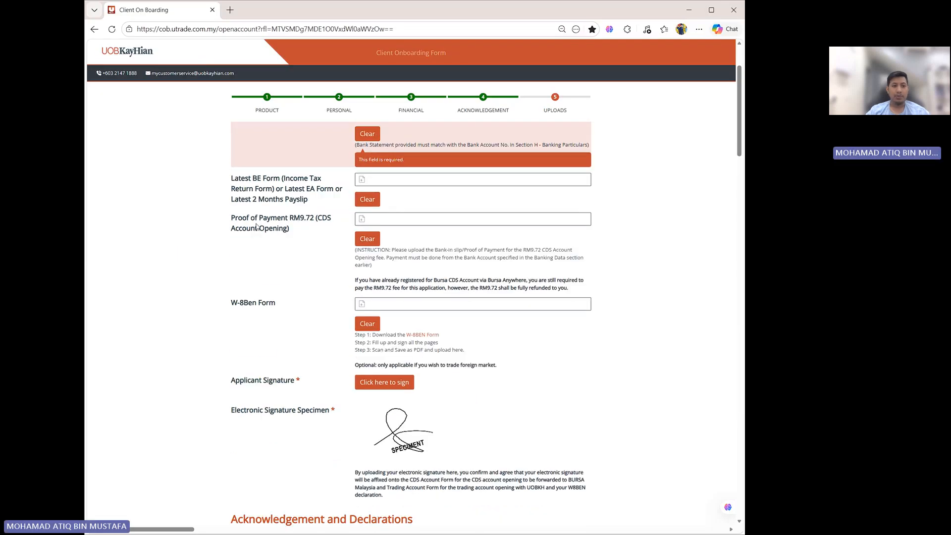
pyautogui.click(361, 221)
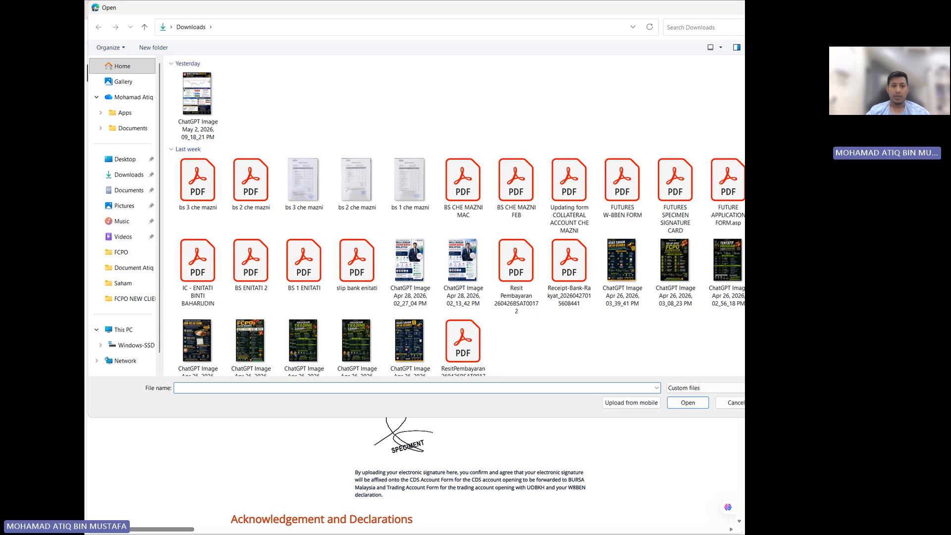
pyautogui.click(737, 402)
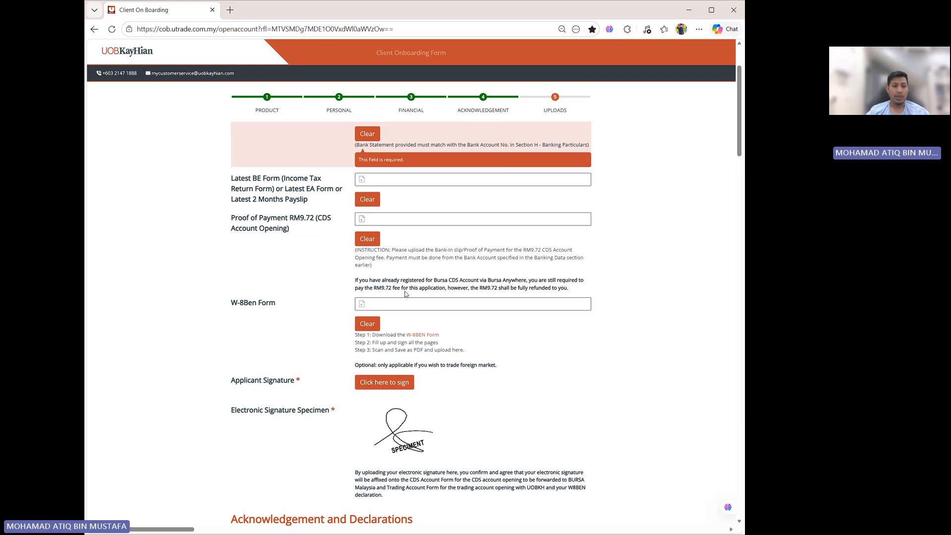
# - Try drawing the applicant signature on computer, clear it, and view the mobile QR signing option before closing the dialog
pyautogui.scroll(-2, 392, 272)
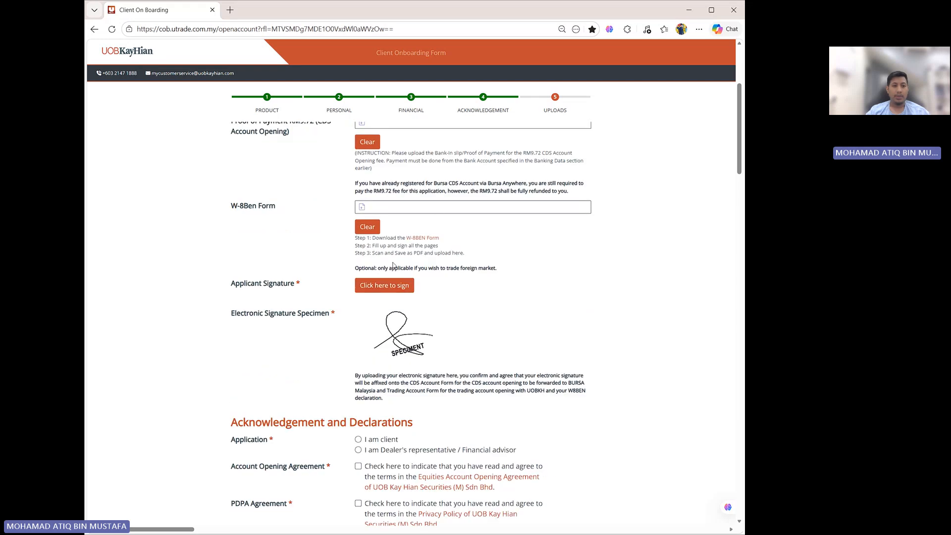
pyautogui.scroll(-1, 429, 220)
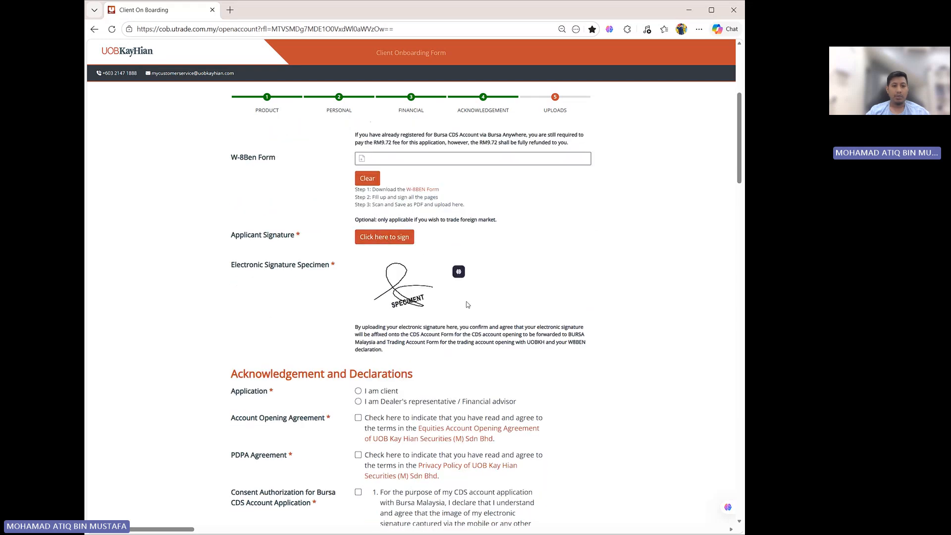
pyautogui.click(382, 239)
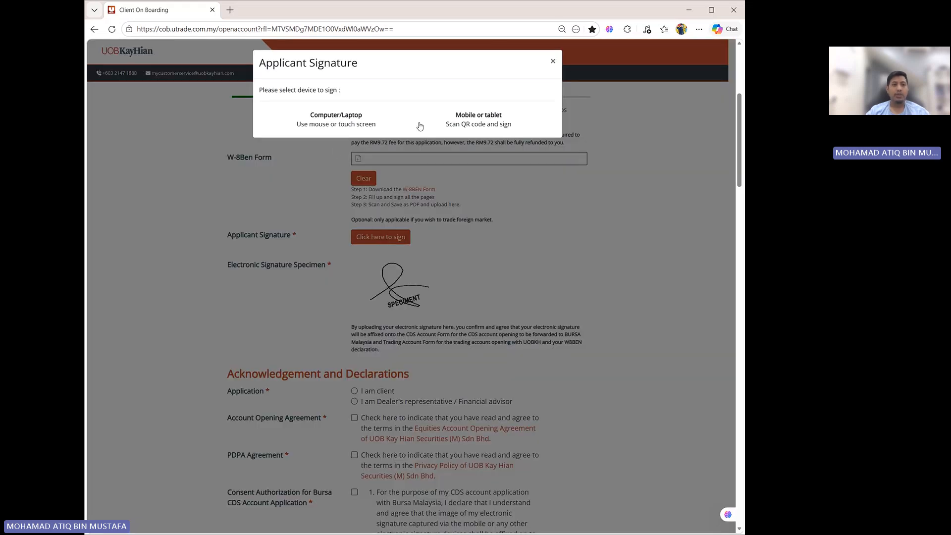
pyautogui.click(345, 121)
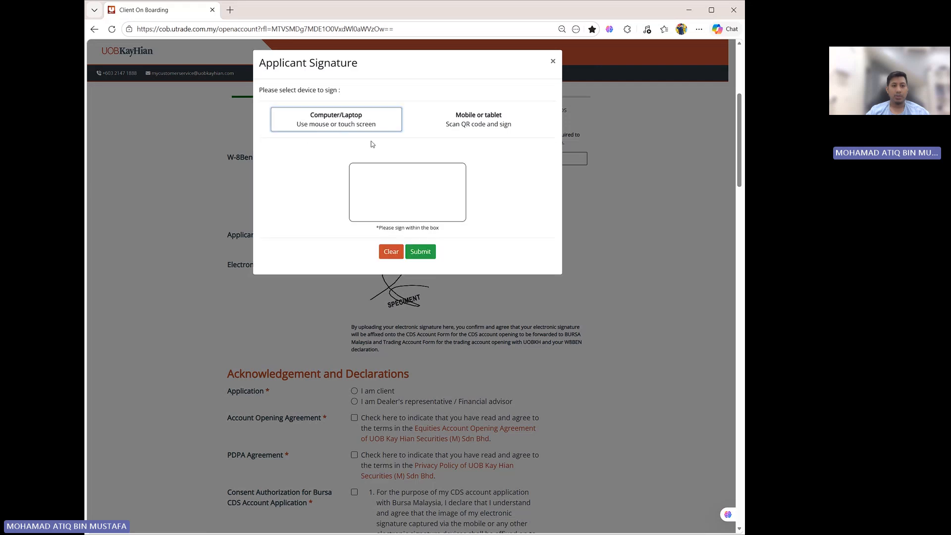
pyautogui.moveTo(423, 190)
pyautogui.mouseDown()
pyautogui.moveTo(404, 201)
pyautogui.moveTo(437, 179)
pyautogui.mouseUp()
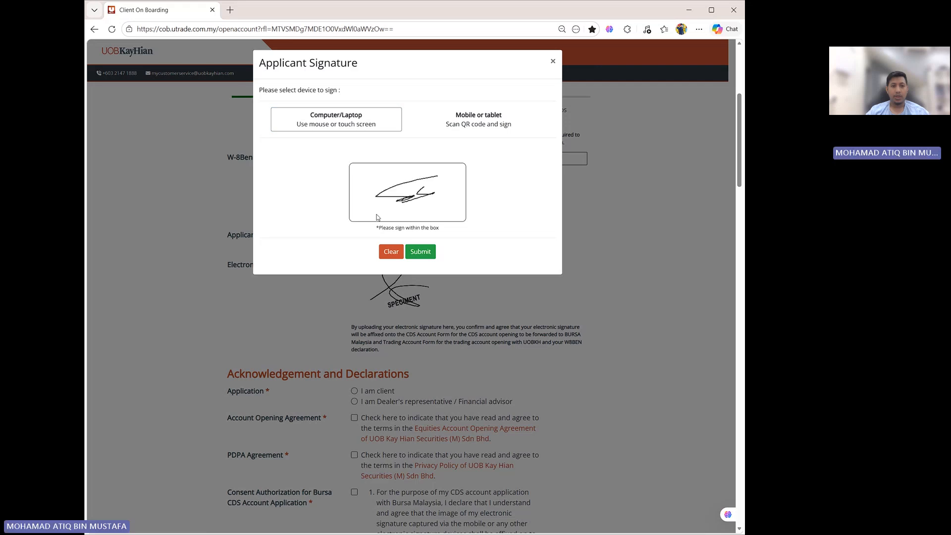
pyautogui.click(397, 251)
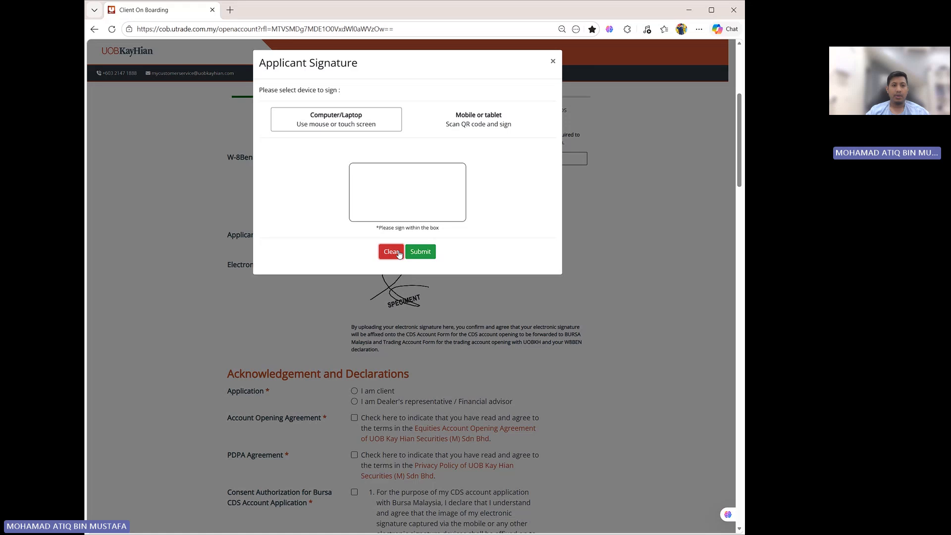
pyautogui.click(479, 130)
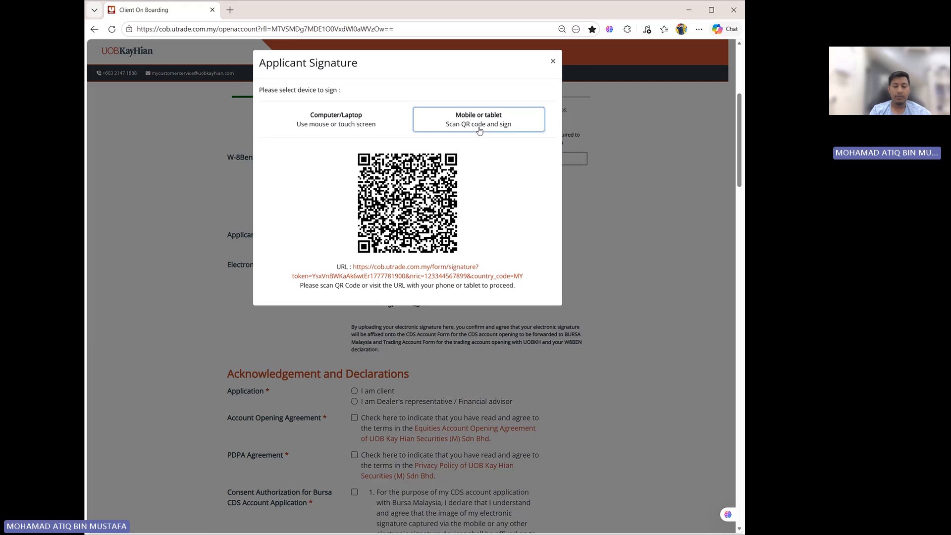
pyautogui.click(553, 63)
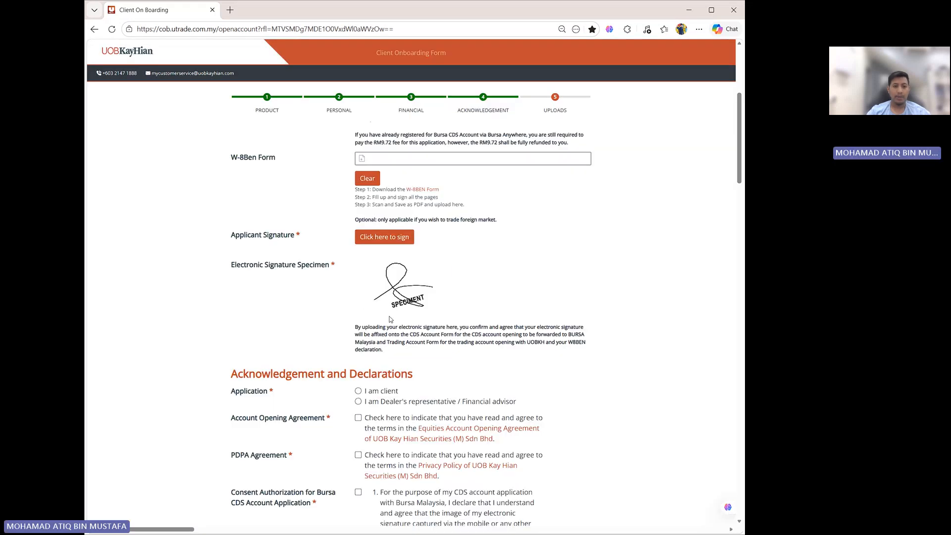
# - Set the application type to I am client and accept the Account Opening Agreement after scrolling through its terms
pyautogui.scroll(-2, 331, 232)
pyautogui.scroll(-2, 270, 287)
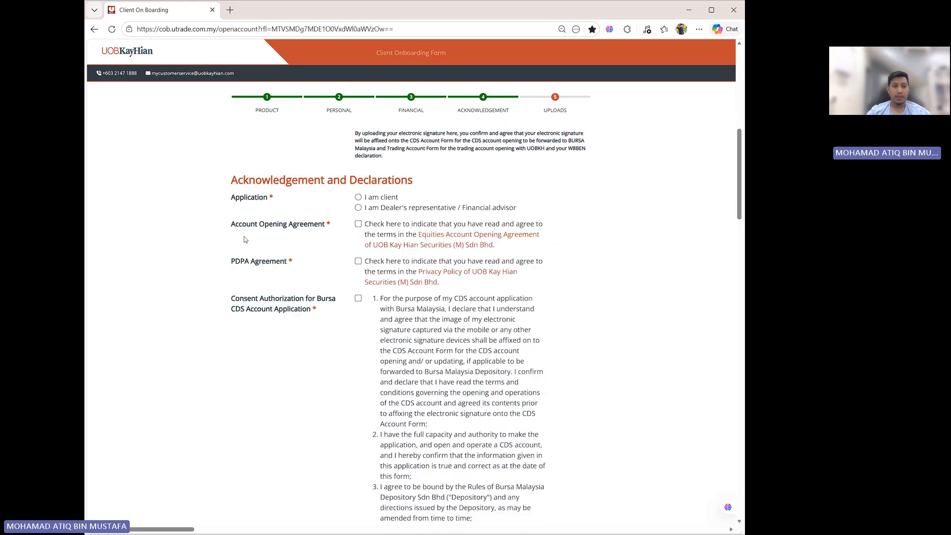
pyautogui.click(358, 197)
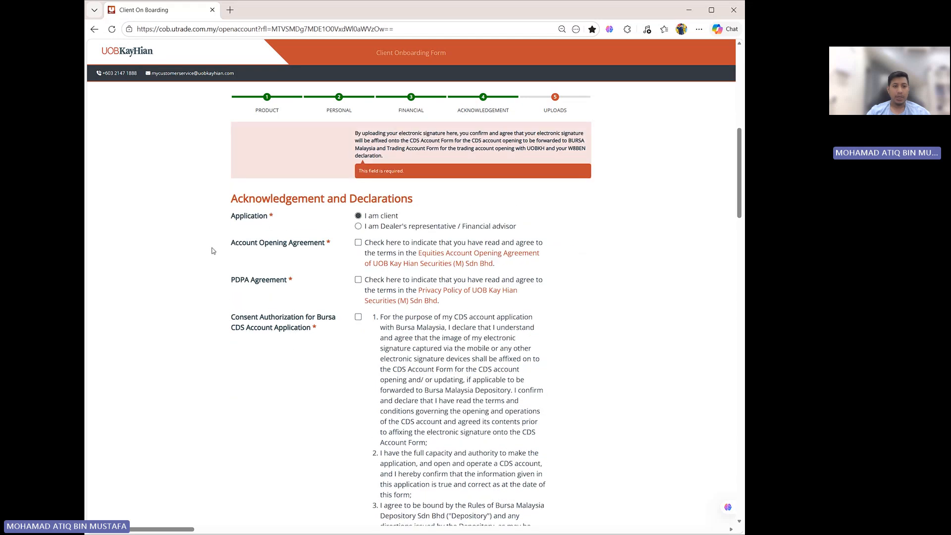
pyautogui.click(358, 242)
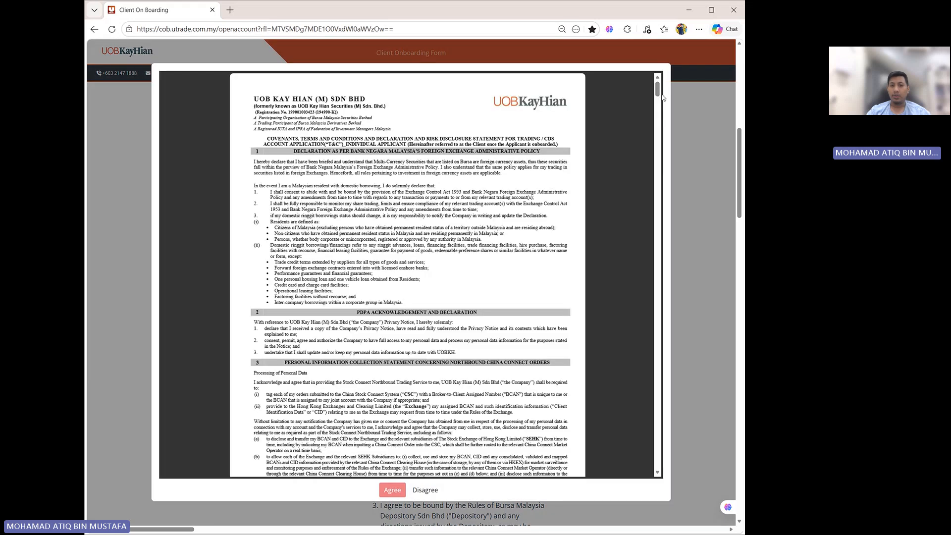
pyautogui.moveTo(657, 91); pyautogui.dragTo(659, 470)
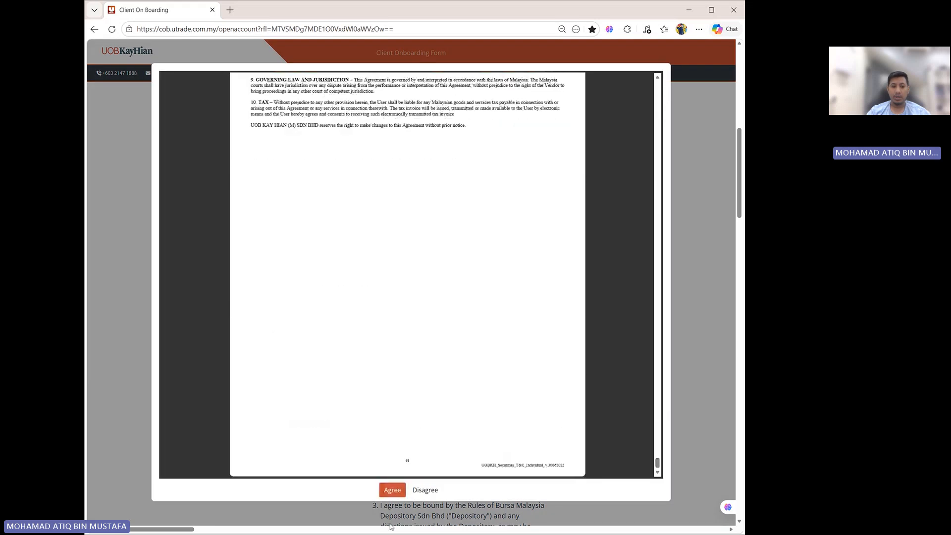
pyautogui.click(392, 490)
# - Accept the PDPA Agreement after scrolling through its terms
pyautogui.click(358, 280)
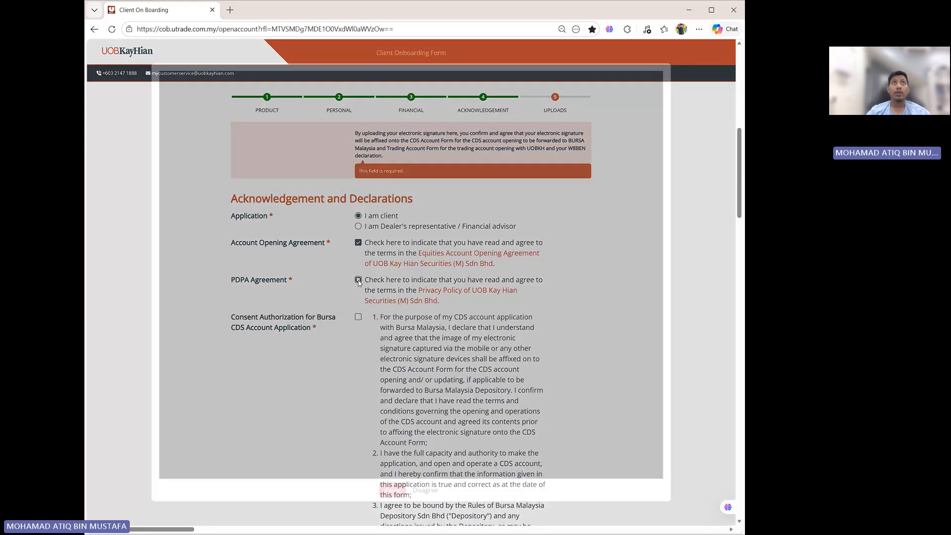
pyautogui.moveTo(657, 131); pyautogui.dragTo(658, 465)
pyautogui.click(392, 490)
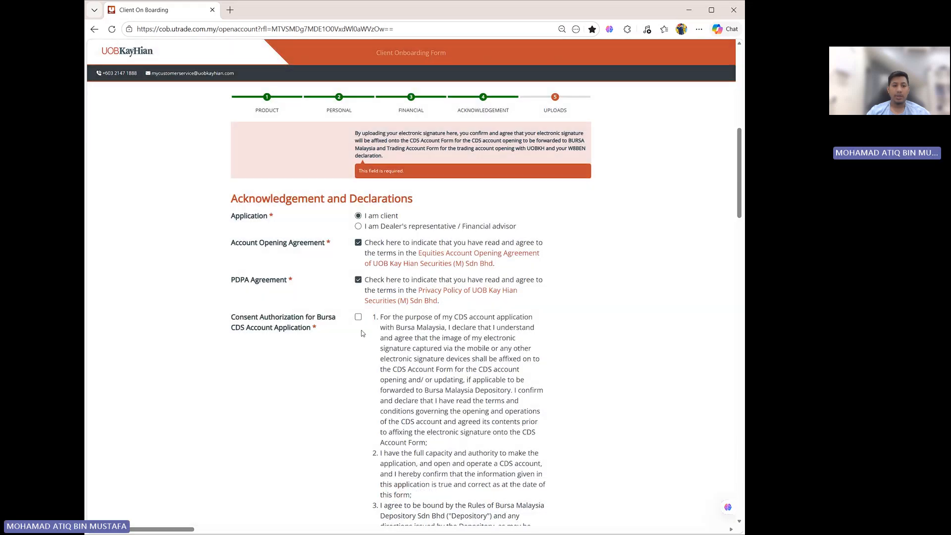
# - Tick the consents for due diligence and credit history screening, personal data privacy, and FATCA/CRS self-certification
pyautogui.scroll(-8, 687, 256)
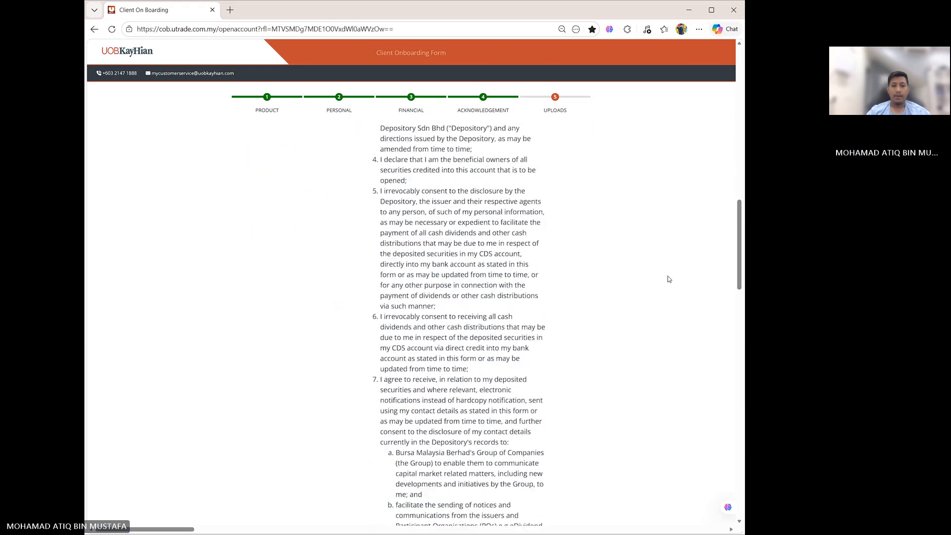
pyautogui.scroll(-6, 668, 279)
pyautogui.click(358, 310)
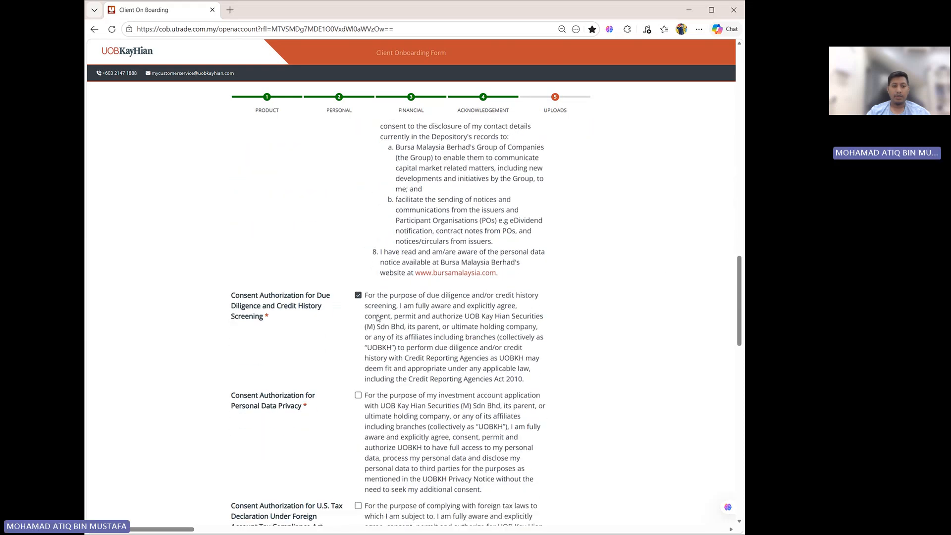
pyautogui.scroll(-3, 364, 307)
pyautogui.click(358, 265)
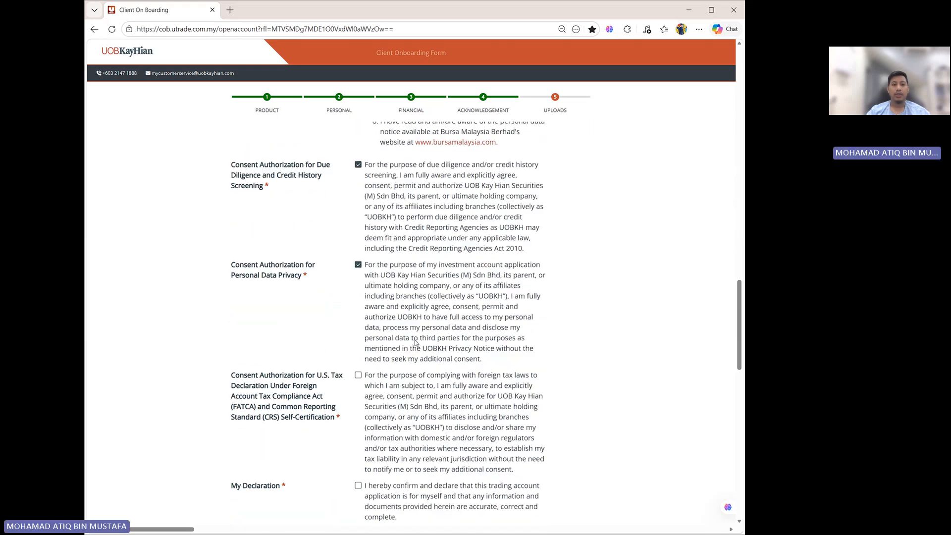
pyautogui.scroll(-2, 361, 279)
pyautogui.click(358, 278)
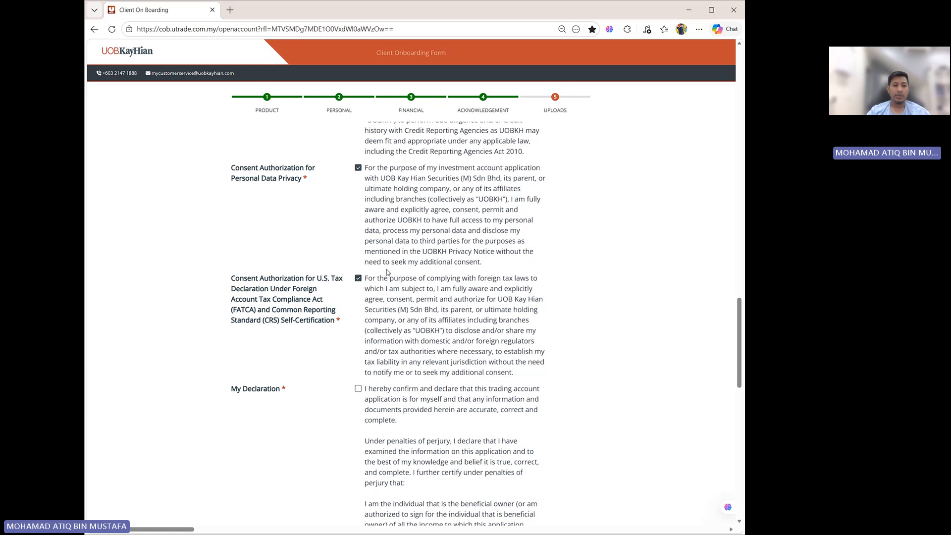
# - Tick My Declaration and the I'm not a robot check box
pyautogui.scroll(-3, 360, 277)
pyautogui.click(358, 244)
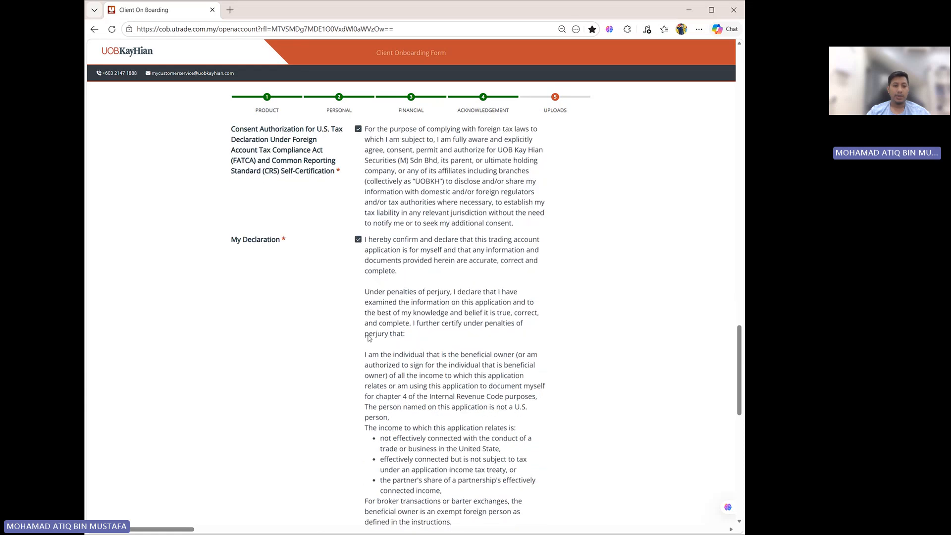
pyautogui.scroll(-12, 369, 330)
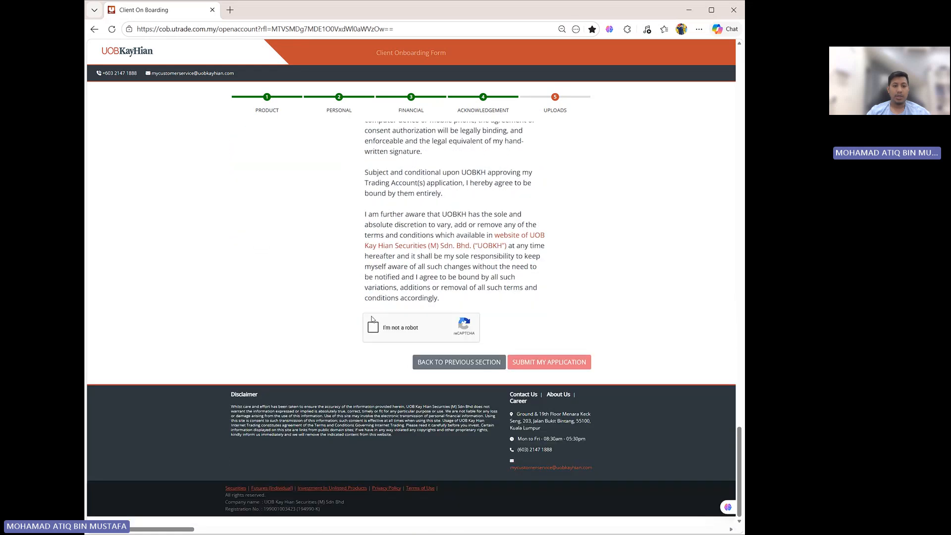
pyautogui.click(373, 326)
# - Review the upload and signature fields flagged as required in the form
pyautogui.scroll(15, 567, 364)
pyautogui.scroll(15, 568, 362)
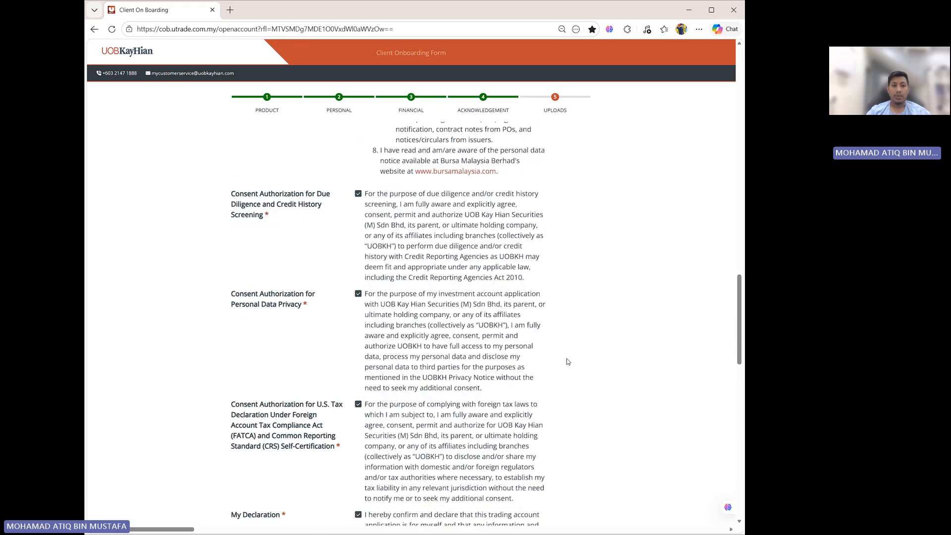
pyautogui.scroll(12, 568, 362)
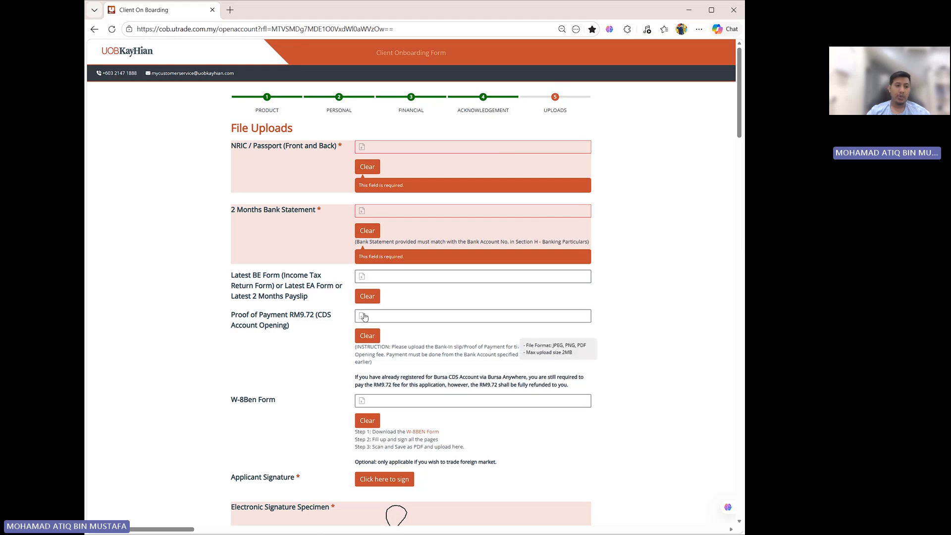
pyautogui.scroll(-3, 364, 317)
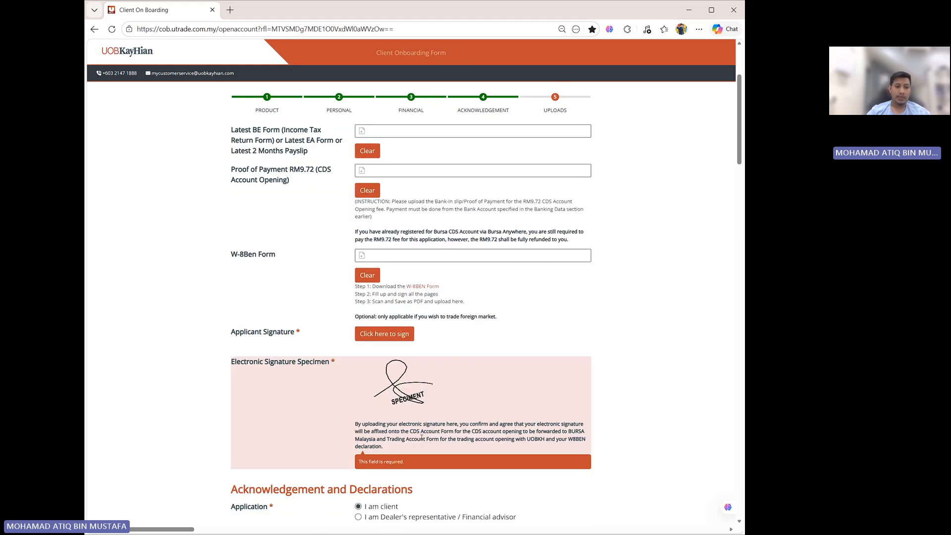
pyautogui.scroll(-15, 417, 439)
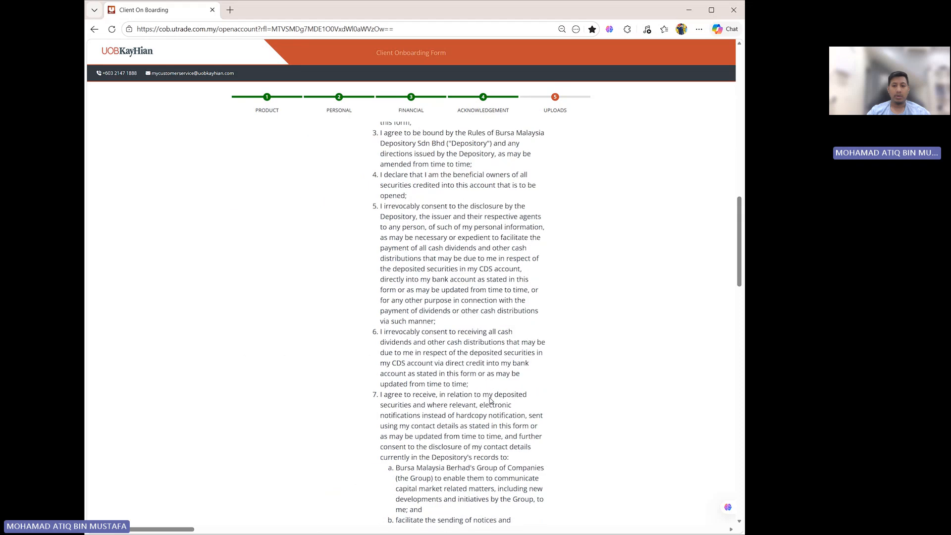
# - Scroll through the declarations and upload sections to review which required items remain incomplete
pyautogui.scroll(-5, 490, 400)
pyautogui.scroll(12, 490, 400)
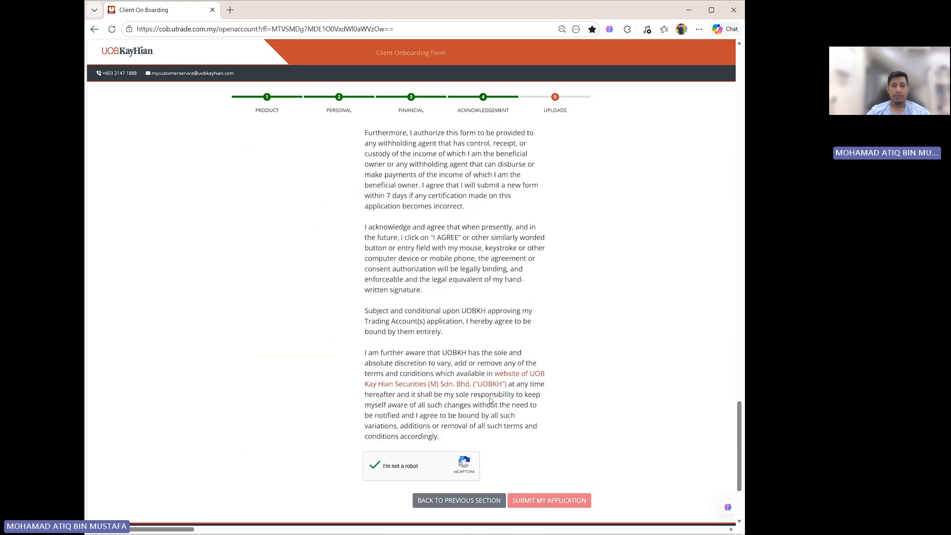
pyautogui.scroll(3, 490, 400)
pyautogui.scroll(-15, 490, 400)
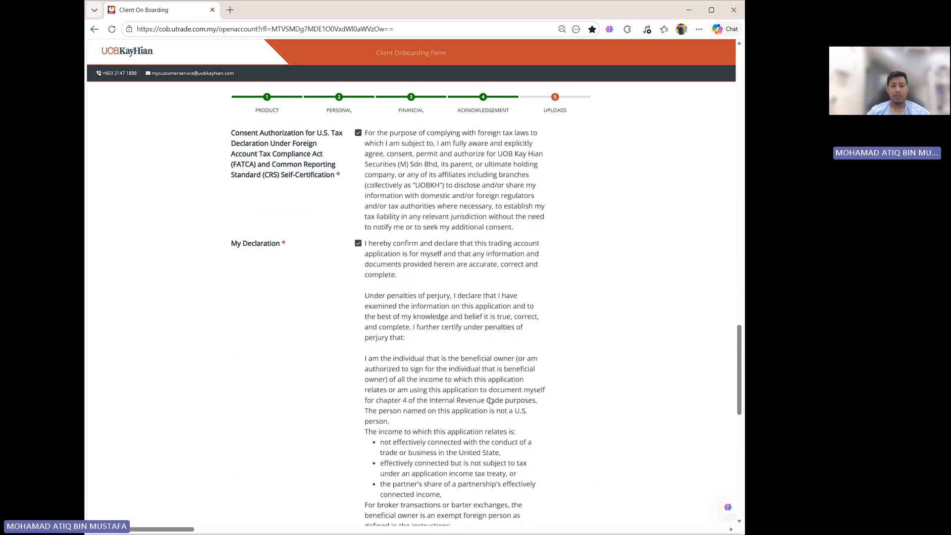
pyautogui.scroll(-2, 536, 493)
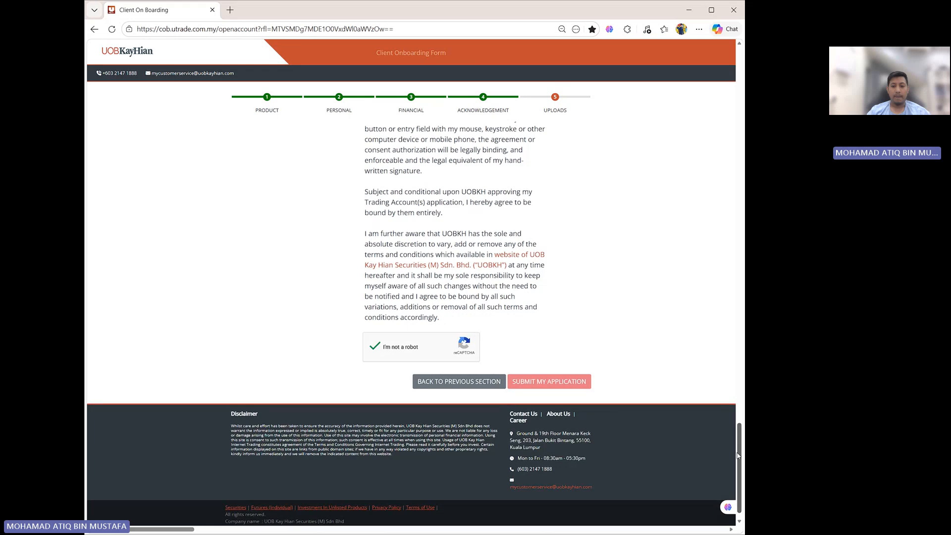
pyautogui.scroll(10, 683, 203)
pyautogui.scroll(6, 577, 335)
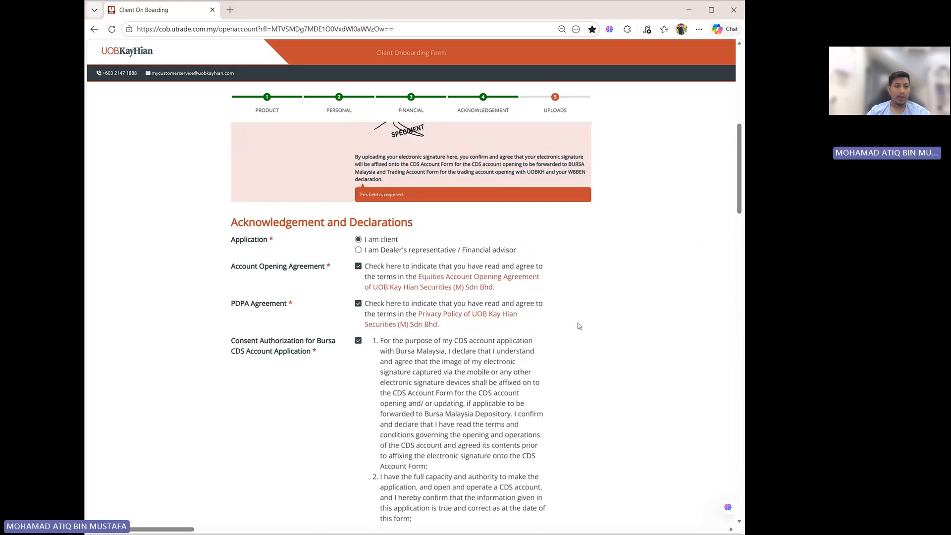
pyautogui.scroll(3, 577, 336)
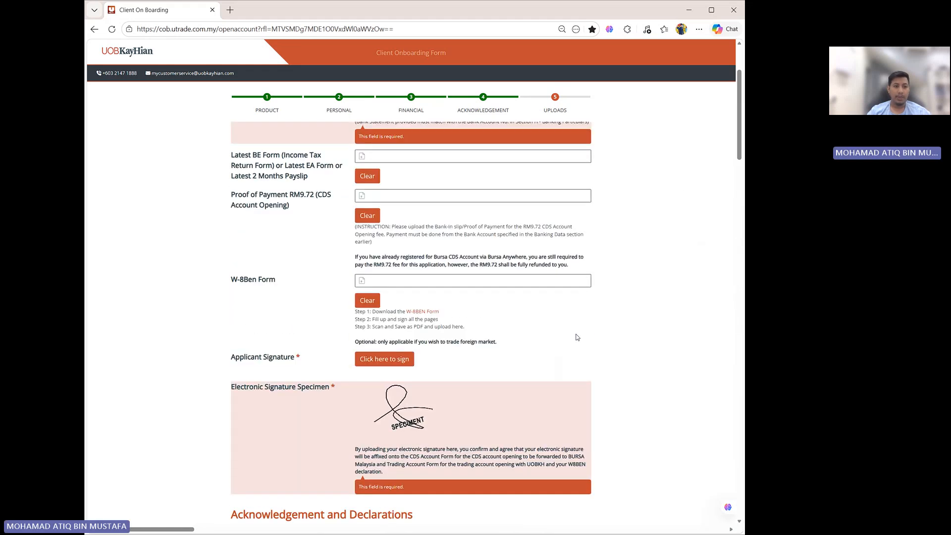
pyautogui.scroll(2, 577, 337)
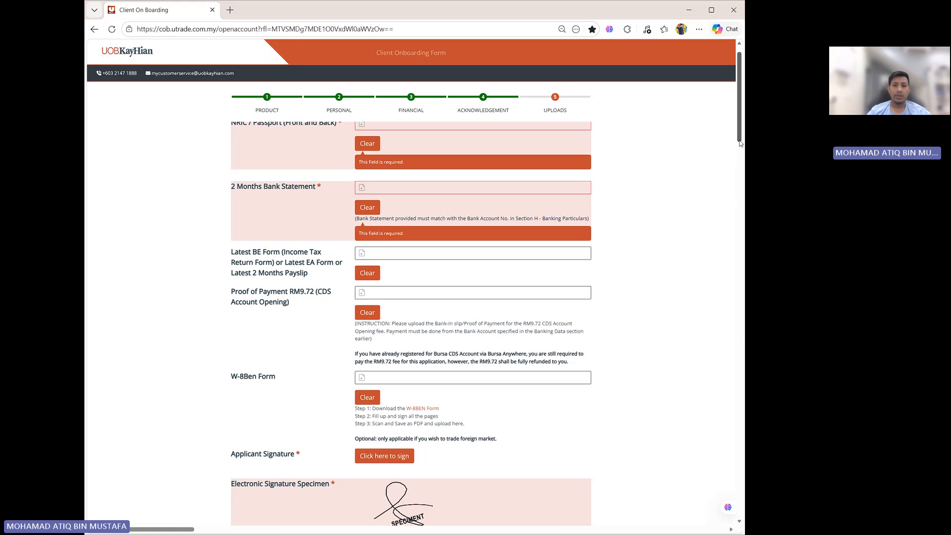
pyautogui.moveTo(739, 138); pyautogui.dragTo(742, 230)
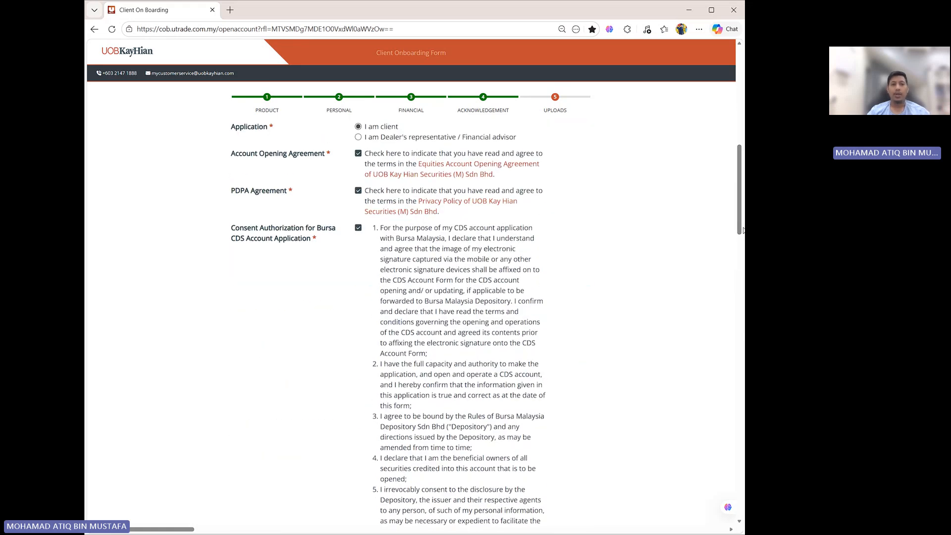
pyautogui.moveTo(742, 230); pyautogui.dragTo(740, 148)
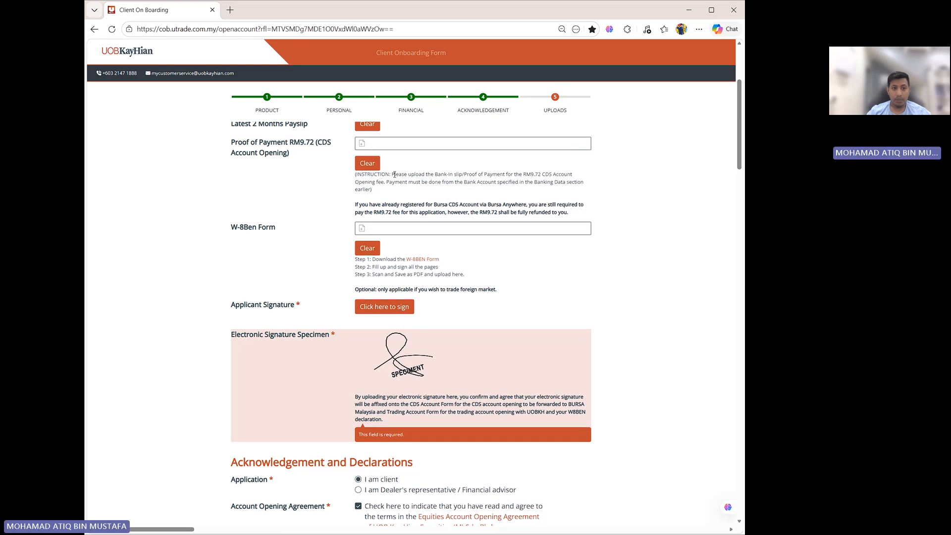
# - Highlight the instruction for uploading the RM9.72 CDS account opening payment proof, then clear the selection
pyautogui.moveTo(393, 174); pyautogui.dragTo(581, 175)
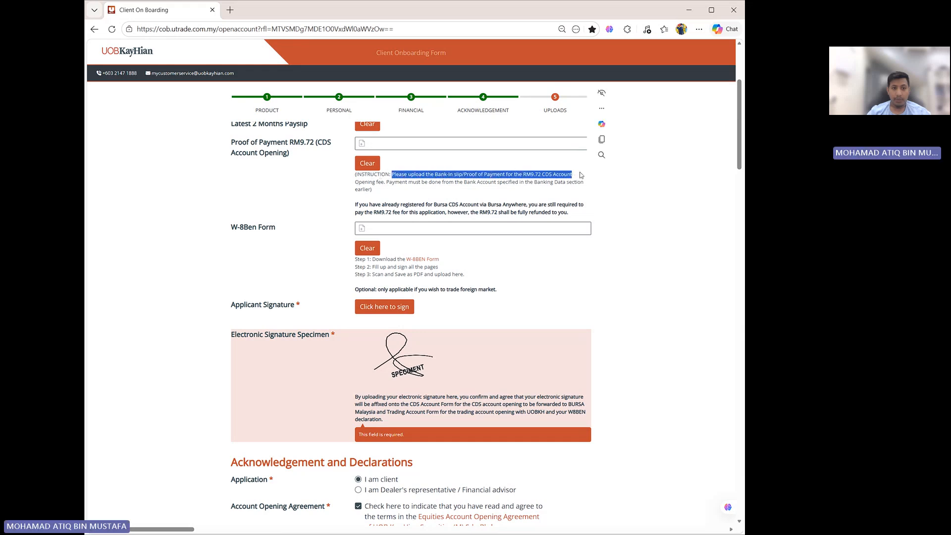
pyautogui.moveTo(375, 182); pyautogui.dragTo(582, 185)
pyautogui.scroll(15, 511, 227)
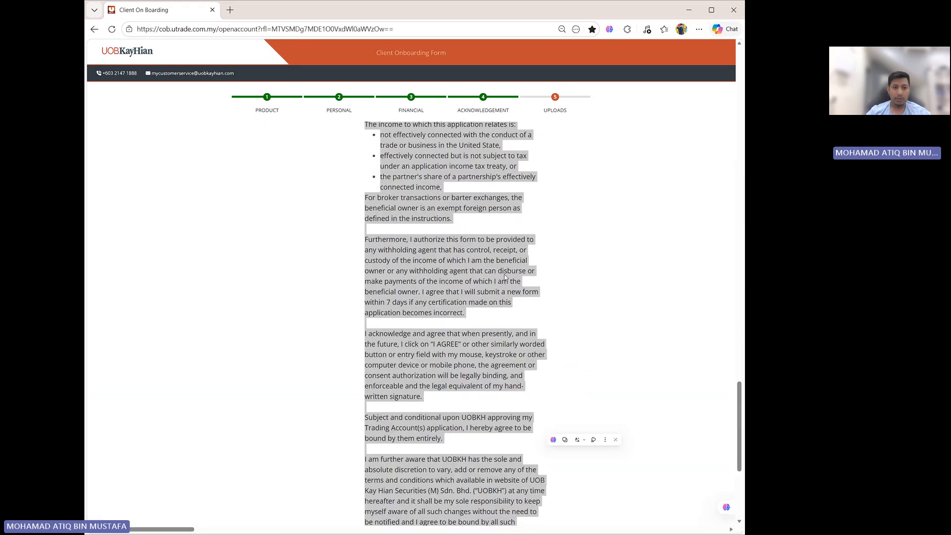
pyautogui.scroll(10, 639, 299)
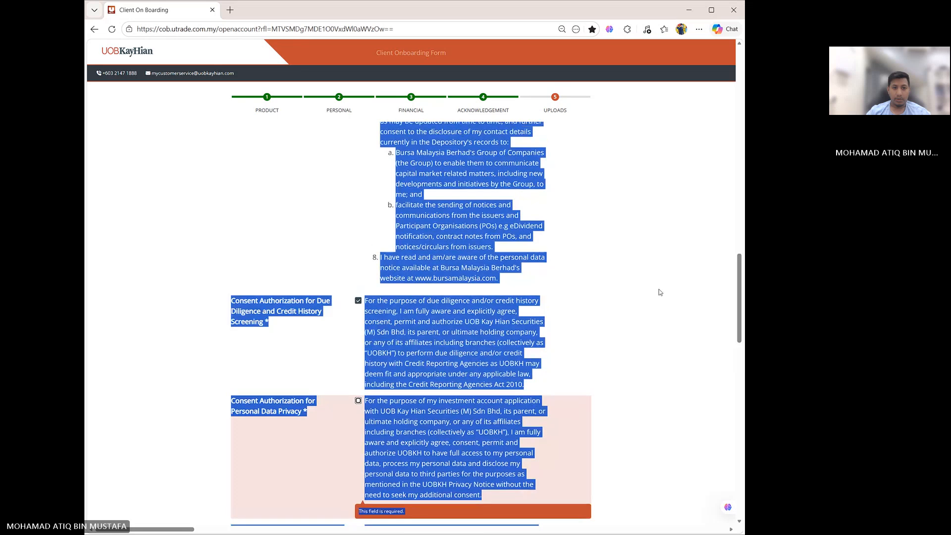
pyautogui.click(640, 271)
# - Examine the upload fields again and the reCAPTCHA and submit area at the end of the form
pyautogui.scroll(8, 640, 273)
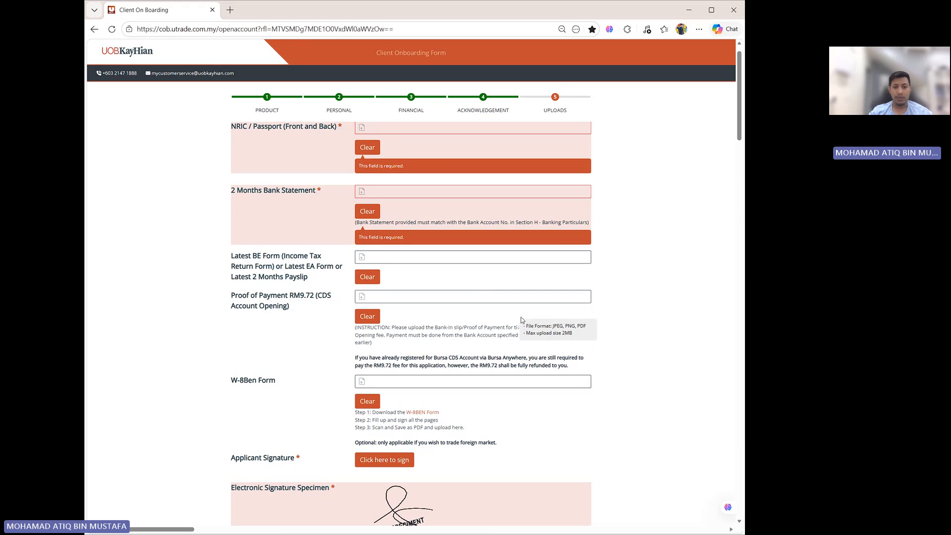
pyautogui.scroll(-6, 420, 314)
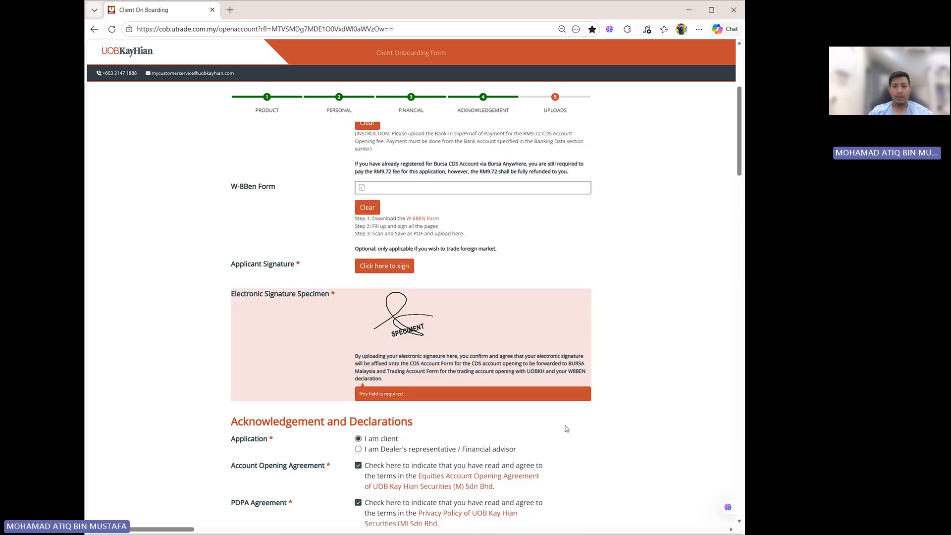
pyautogui.moveTo(738, 189); pyautogui.dragTo(738, 505)
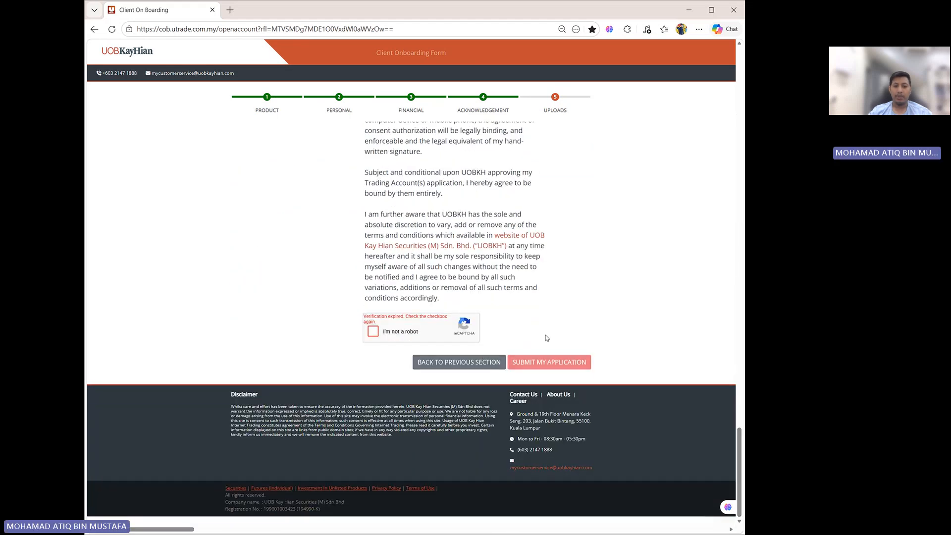